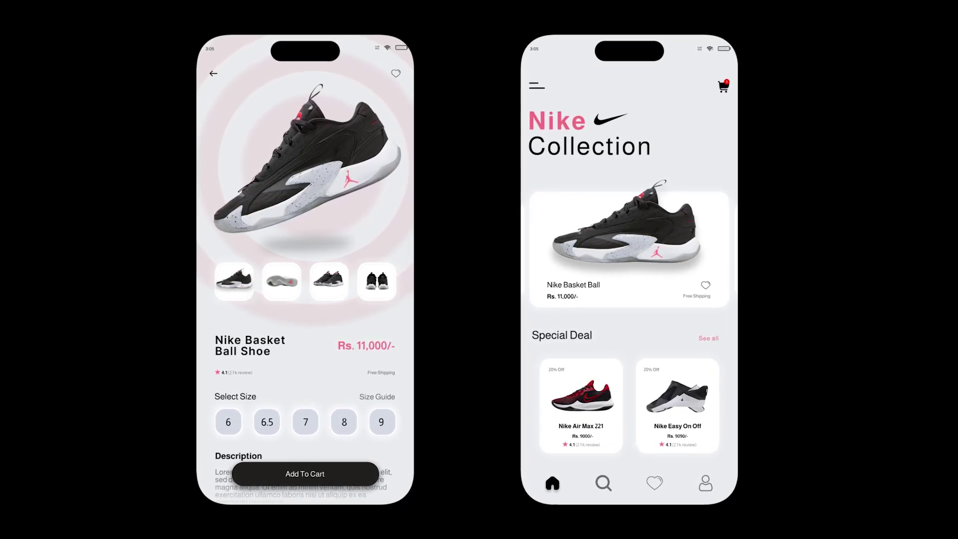
Replace the desktop frame with an iPhone 14 & 15 Pro Max frame labelled Home.
key("Delete")
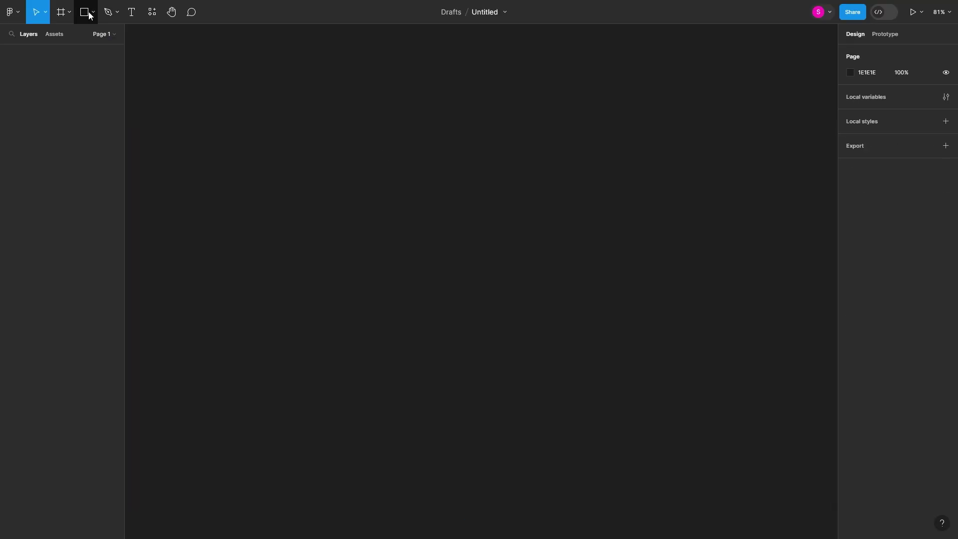
left_click(850, 86)
key("t")
left_click(406, 108)
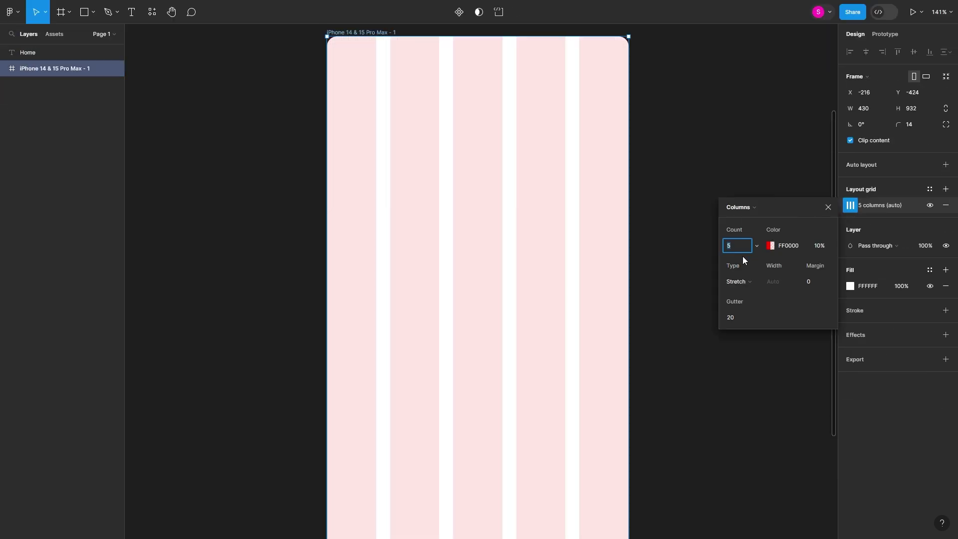
Add a column layout grid to the frame and draw a short line at its top-left.
type("10")
key("Return")
key("Return")
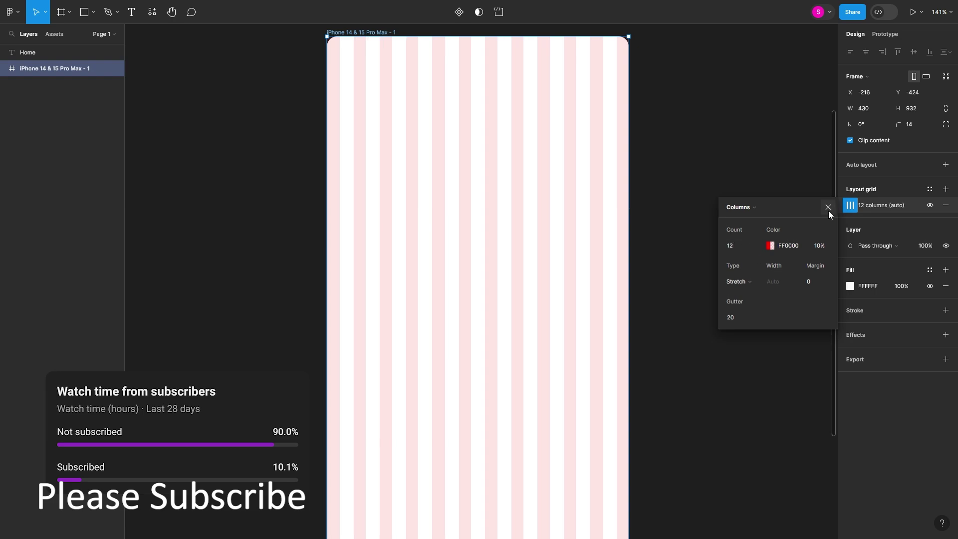
left_click(829, 207)
scroll(193, 118, "up", 5)
key("l")
left_click_drag(311, 137, 347, 137)
Duplicate the line below the first and resize the pair into menu-icon proportions.
key("ctrl+d")
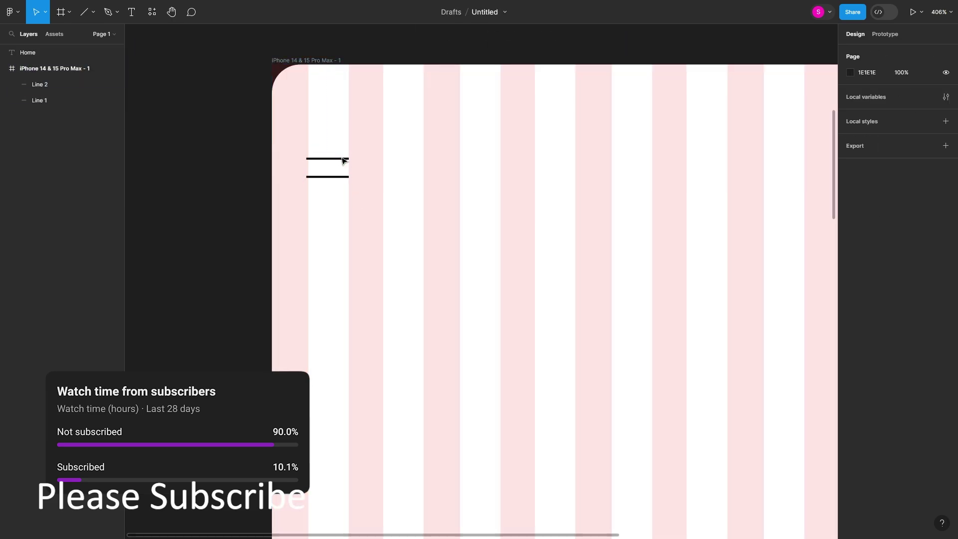
left_click_drag(843, 274, 340, 150)
left_click_drag(897, 336, 898, 336)
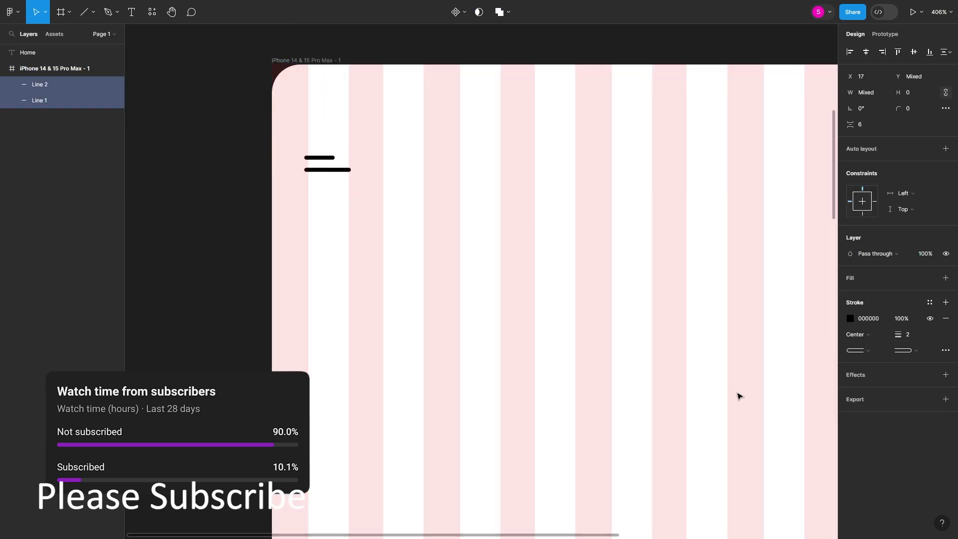
scroll(343, 163, "down", 2)
left_click(357, 208)
scroll(349, 64, "down", 5)
left_click_drag(340, 56, 354, 62)
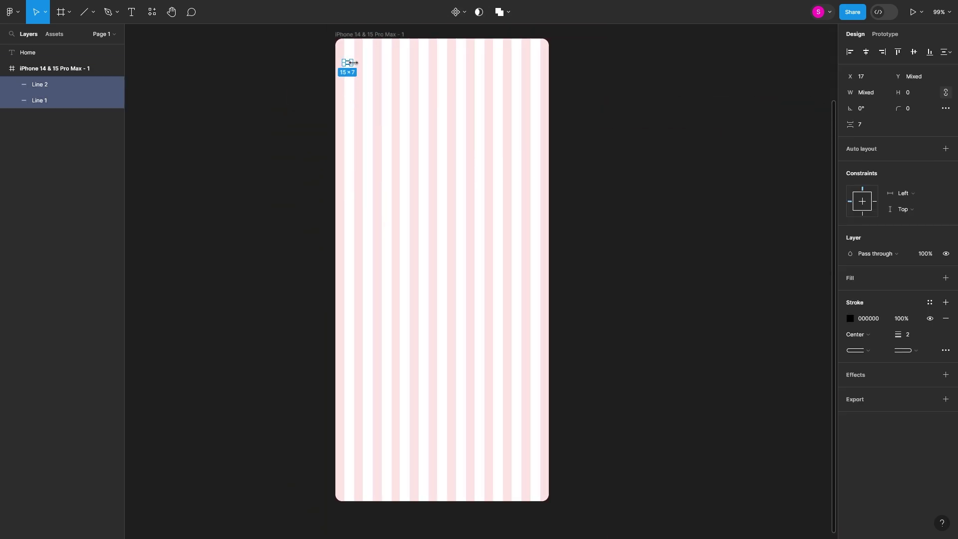
left_click(350, 84)
scroll(525, 73, "up", 5)
scroll(525, 72, "up", 3)
Paste the shopping-cart icon and place it at the frame's top-right.
key("ctrl+v")
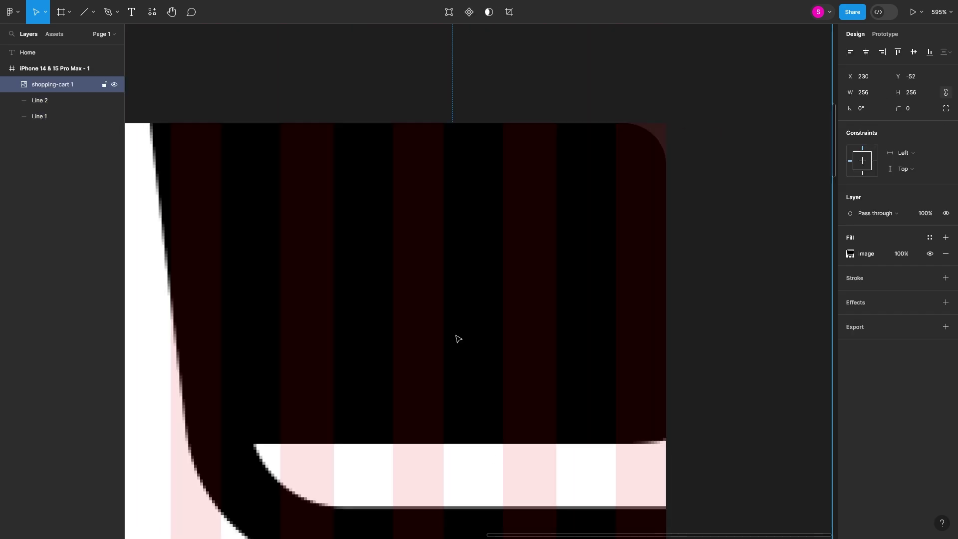
scroll(457, 339, "down", 5)
left_click_drag(453, 319, 657, 292)
Group the two lines into a menu icon and vertically centre it with the cart.
left_click(293, 364)
key("ctrl+g")
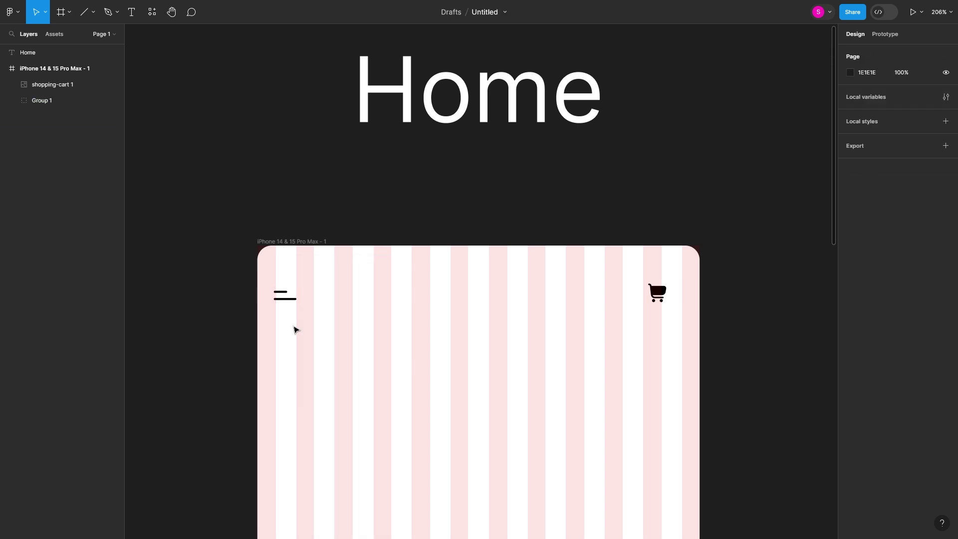
left_click_drag(292, 298, 292, 292)
left_click(656, 294)
key("ctrl+a")
left_click(914, 52)
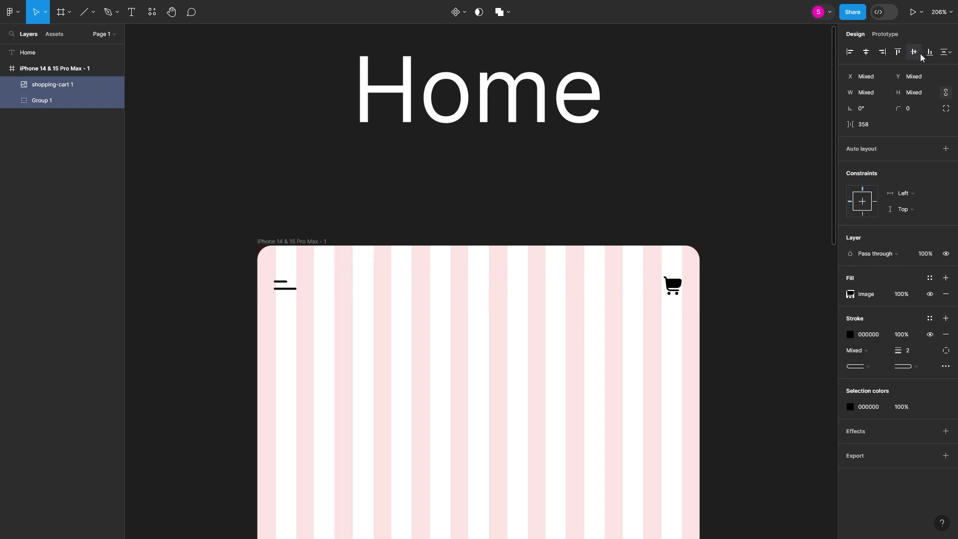
key("r")
scroll(621, 231, "up", 5)
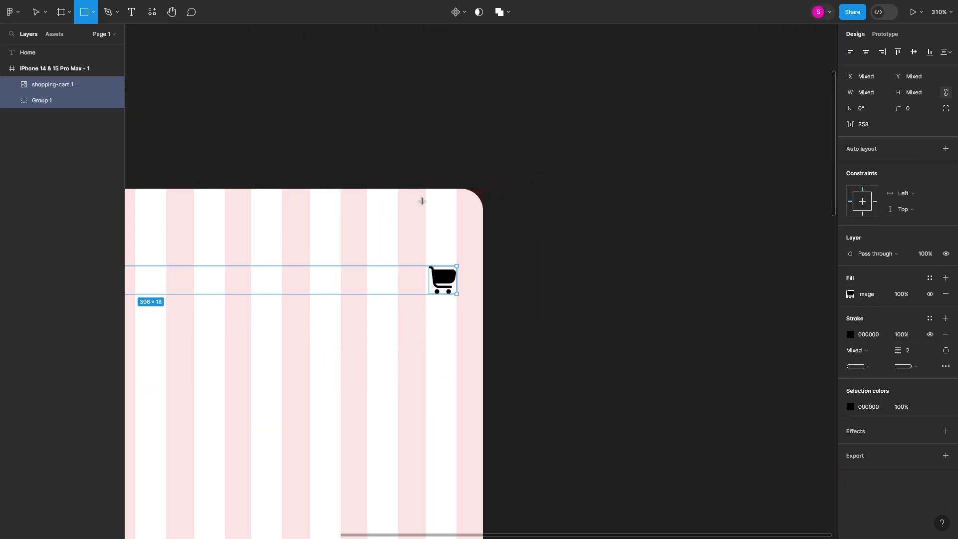
Draw a fill-less rectangle outline sized and placed as the battery body.
left_click_drag(388, 230, 578, 295)
left_click(946, 254)
left_click_drag(899, 108, 905, 108)
scroll(625, 306, "down", 5)
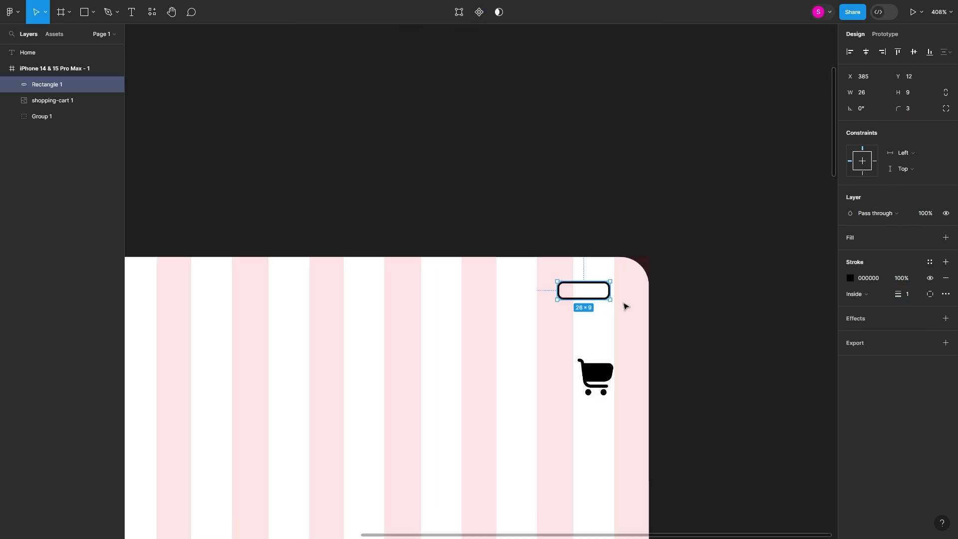
scroll(625, 306, "up", 5)
left_click_drag(531, 272, 578, 273)
Add a grey inner bar behind the outline, sized to fill the battery body.
key("shift+1")
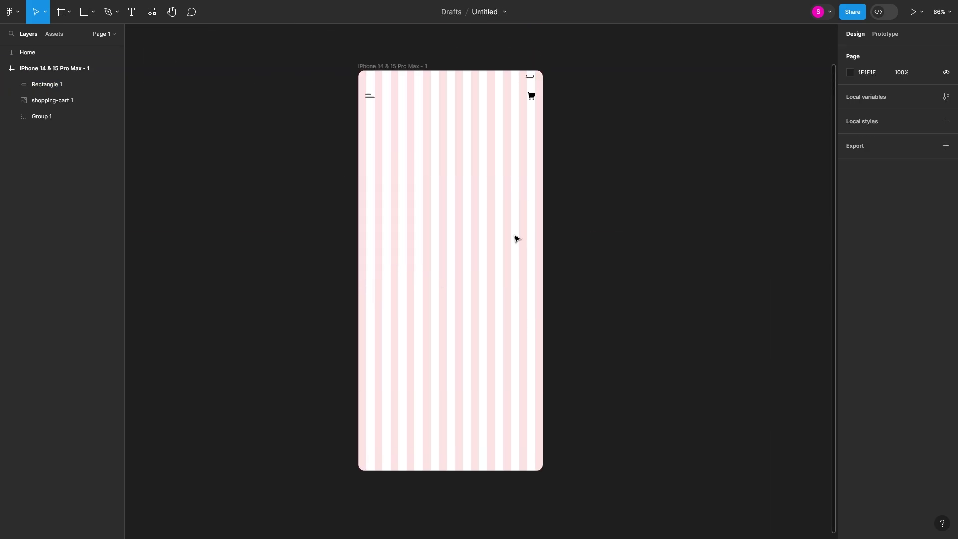
scroll(515, 238, "up", 10)
left_click(93, 12)
left_click(64, 37)
left_click_drag(676, 186, 376, 110)
left_click_drag(376, 145, 352, 145)
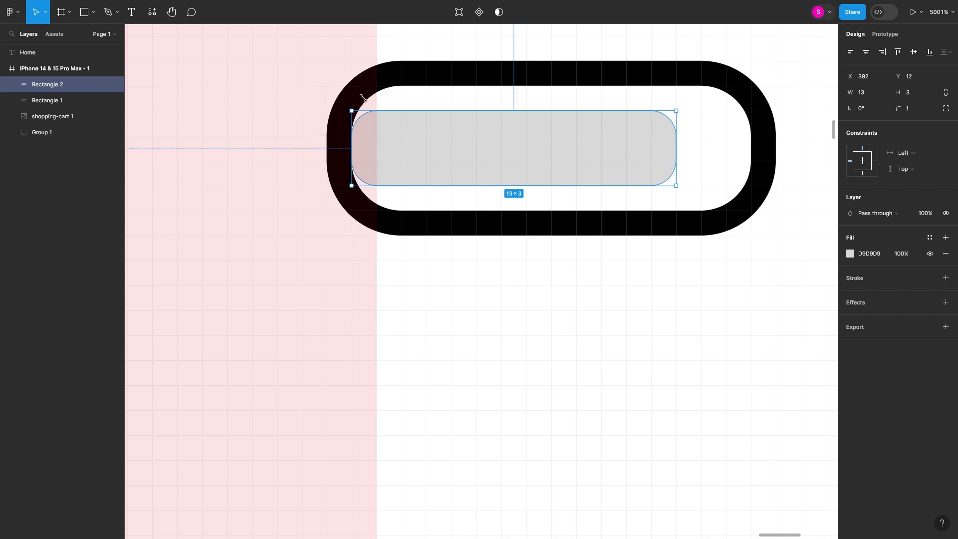
key("ctrl+bracketleft")
key("ctrl+bracketleft")
left_click_drag(408, 111, 409, 86)
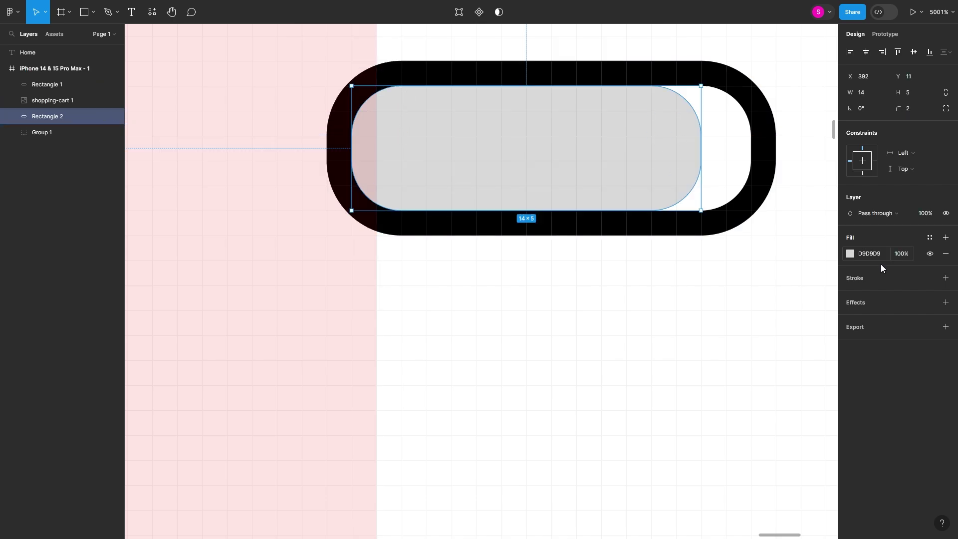
left_click(850, 254)
scroll(586, 280, "right", 6)
left_click(93, 12)
Draw a short vertical battery tip line with round caps.
left_click(64, 51)
left_click_drag(460, 136, 460, 211)
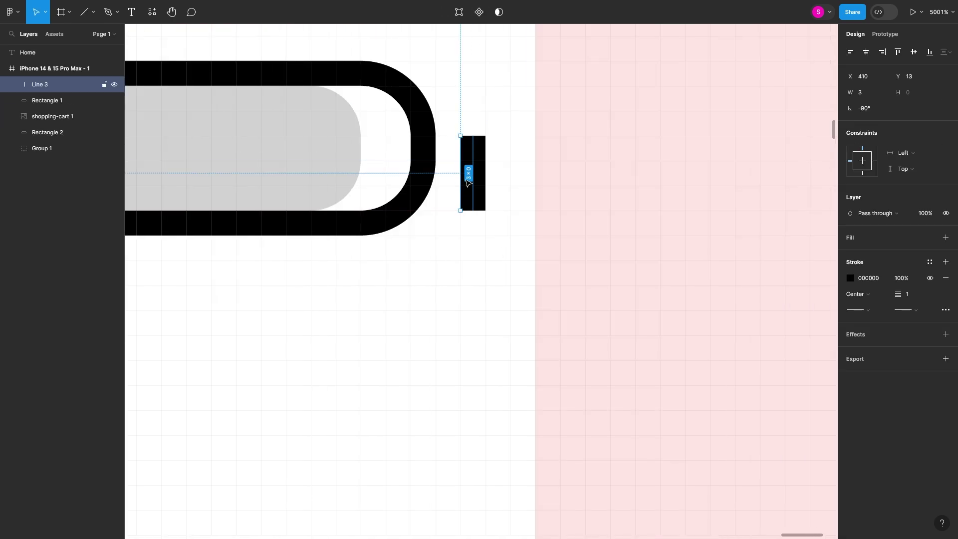
key("Up")
left_click(858, 310)
left_click(892, 385)
key("Right")
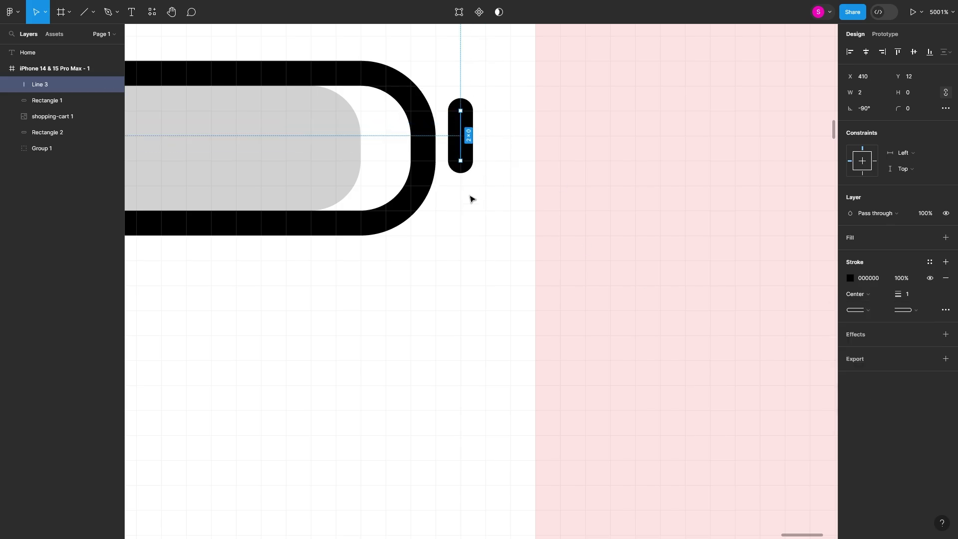
Round the outline's corners, group the battery parts, and paste the wifi icon.
left_click(471, 199)
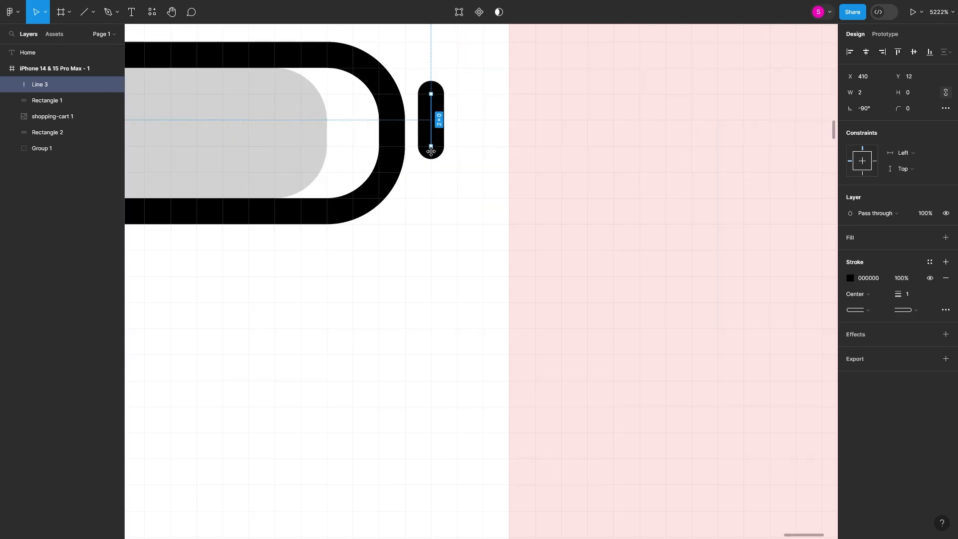
left_click(46, 100)
left_click_drag(904, 108, 908, 109)
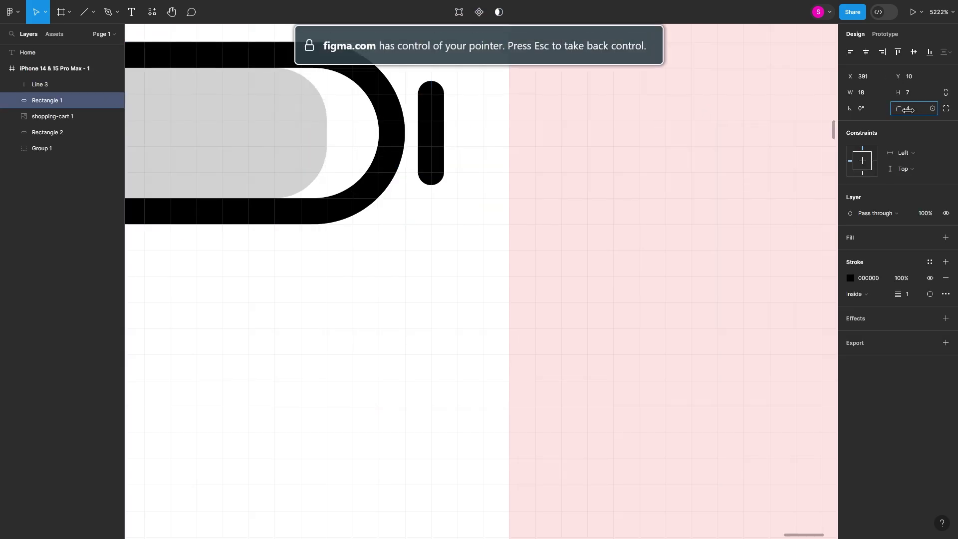
scroll(514, 160, "down", 5)
key("Escape")
scroll(707, 196, "down", 5)
scroll(790, 255, "up", 5)
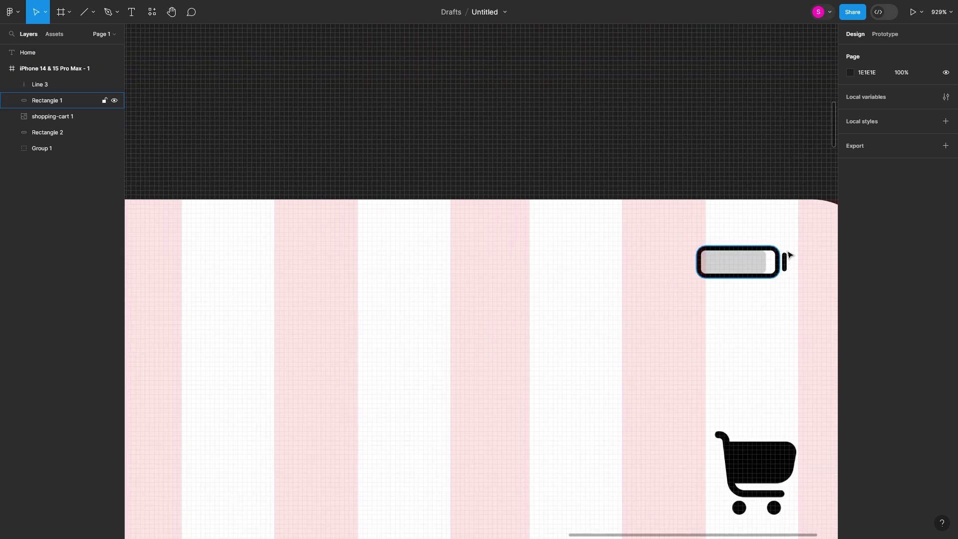
left_click_drag(789, 255, 769, 305)
key("ctrl+g")
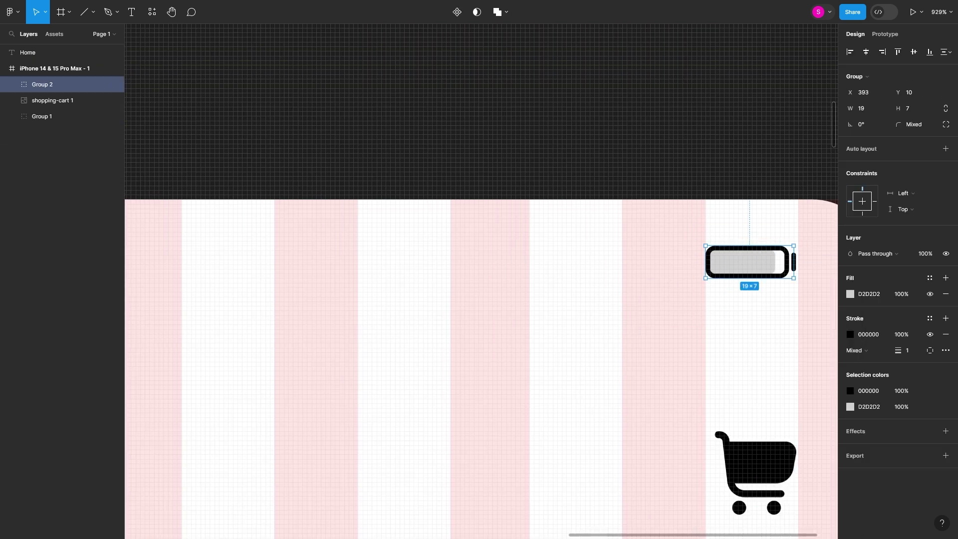
key("ctrl+v")
scroll(525, 353, "down", 5)
Move the wifi icon beside the battery and draw a dark triangle arrow next to it.
scroll(499, 317, "up", 10)
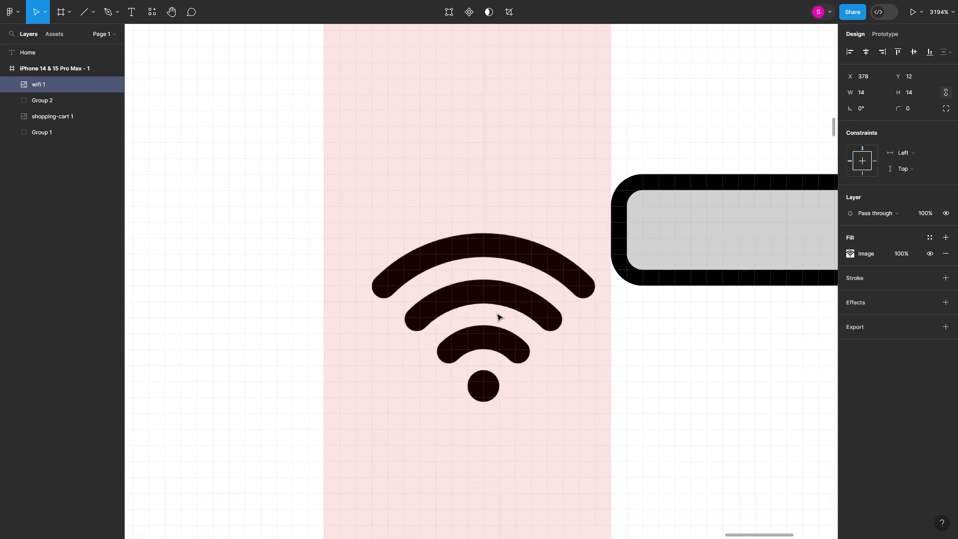
left_click_drag(359, 228, 389, 226)
key("Escape")
scroll(489, 230, "down", 5)
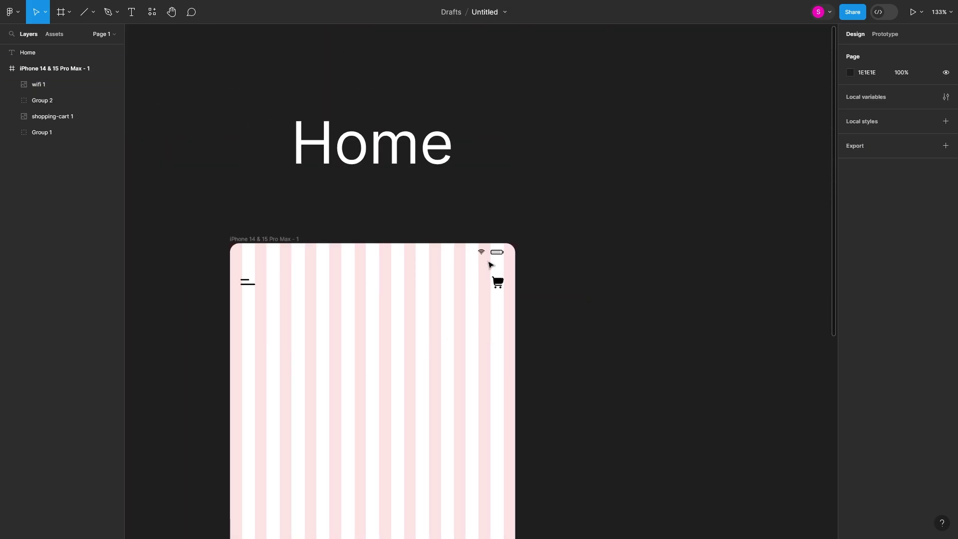
scroll(489, 229, "up", 4)
scroll(543, 273, "up", 5)
left_click_drag(529, 245, 549, 264)
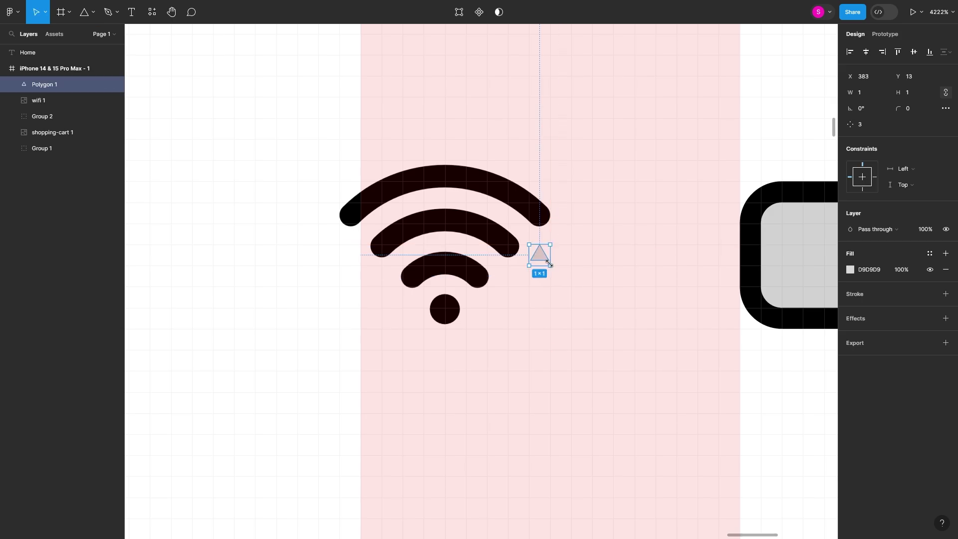
left_click(550, 264)
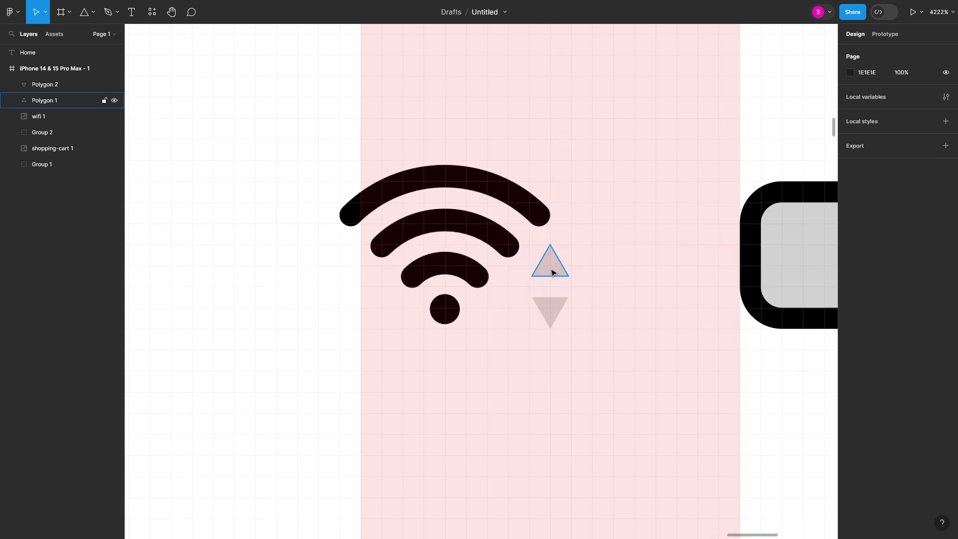
left_click(633, 317)
scroll(624, 336, "down", 8)
Add the 0.00 kb/s speed text beside the wifi icon and set its font size.
left_click(592, 295)
scroll(579, 299, "up", 7)
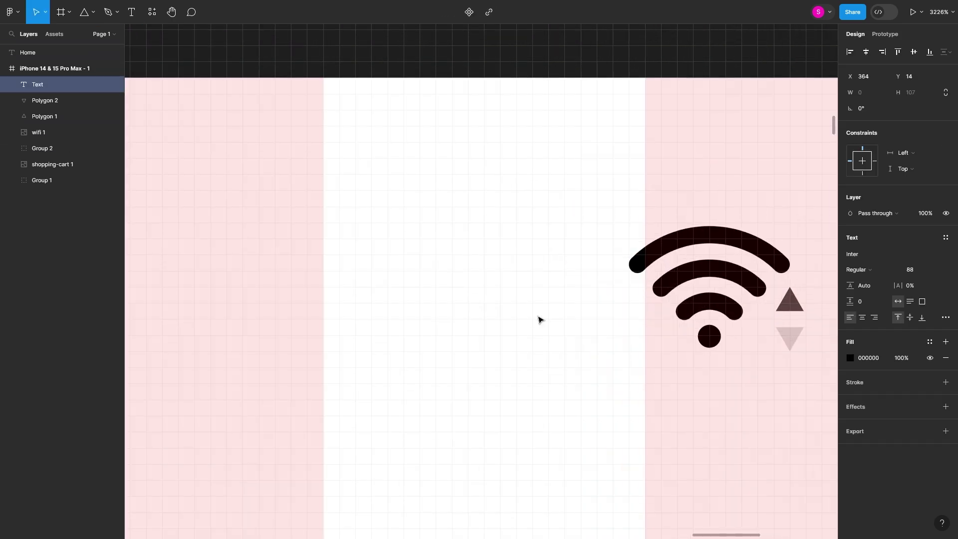
scroll(730, 373, "down", 5)
scroll(666, 368, "down", 4)
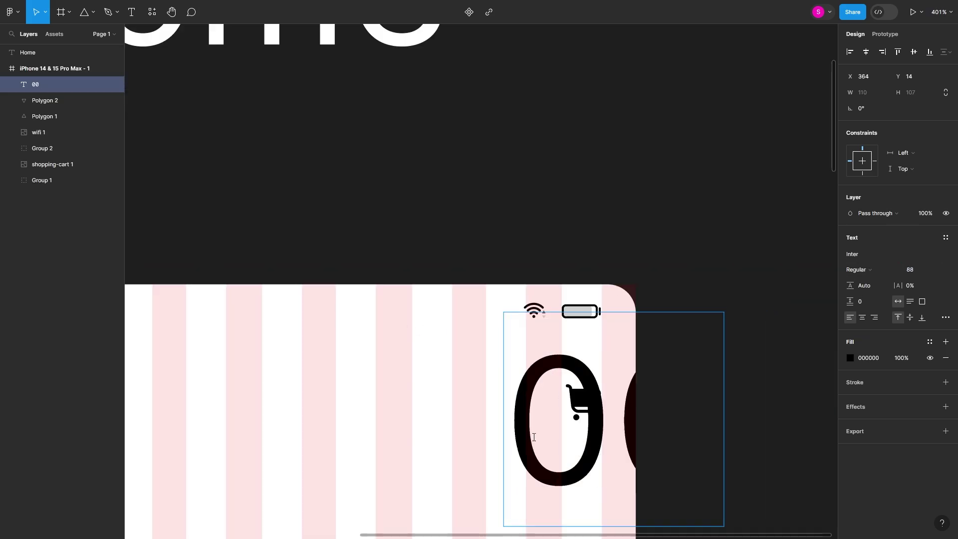
key("BackSpace")
key("BackSpace")
key("BackSpace")
type("0.00 kb/s")
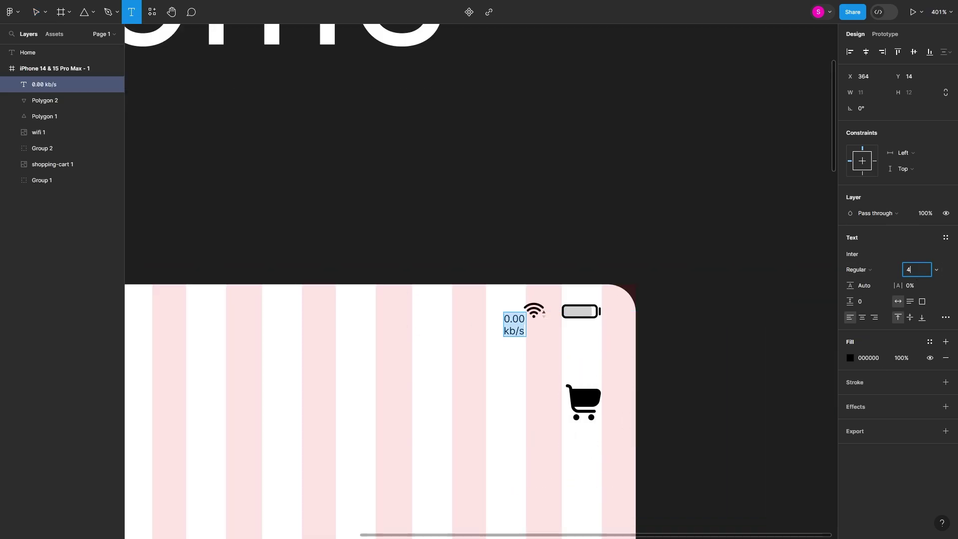
key("Return")
scroll(445, 391, "up", 10)
Group the wifi icon with its up/down arrows.
left_click_drag(504, 184, 649, 319)
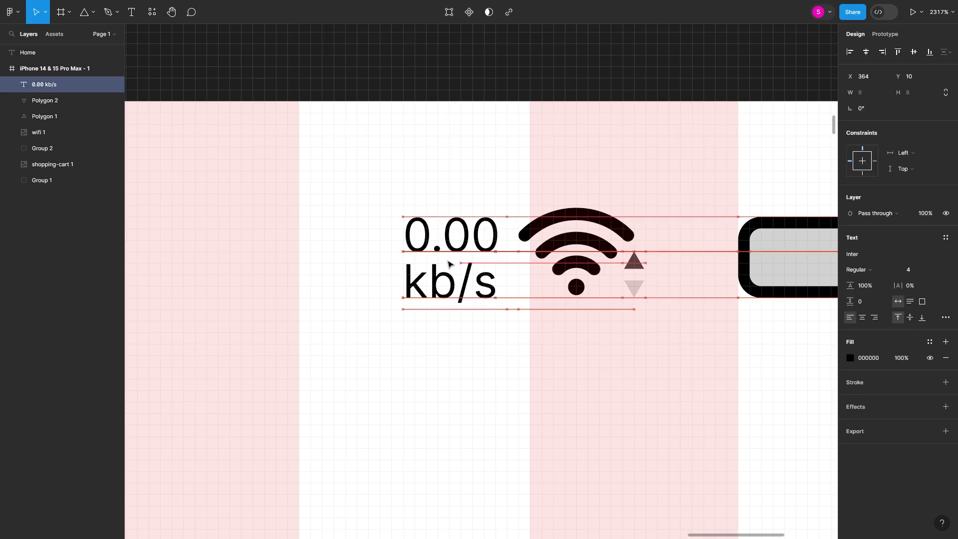
right_click(561, 230)
left_click(590, 327)
scroll(626, 348, "down", 10)
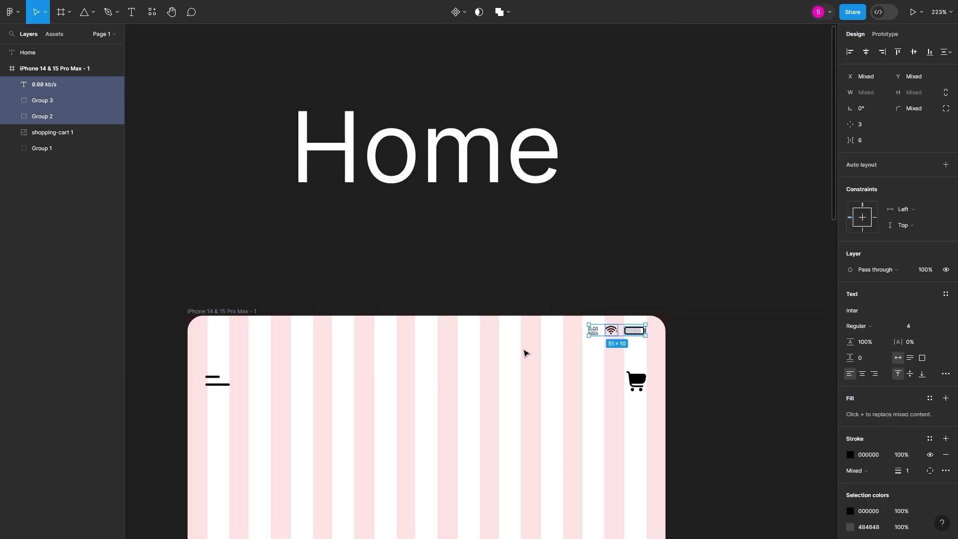
Copy the speed text to the top-left as the time 3:05 and align all status-bar items.
left_click_drag(524, 353, 349, 332)
scroll(349, 333, "up", 10)
double_click(350, 333)
type("3:05")
key("Escape")
scroll(445, 381, "down", 10)
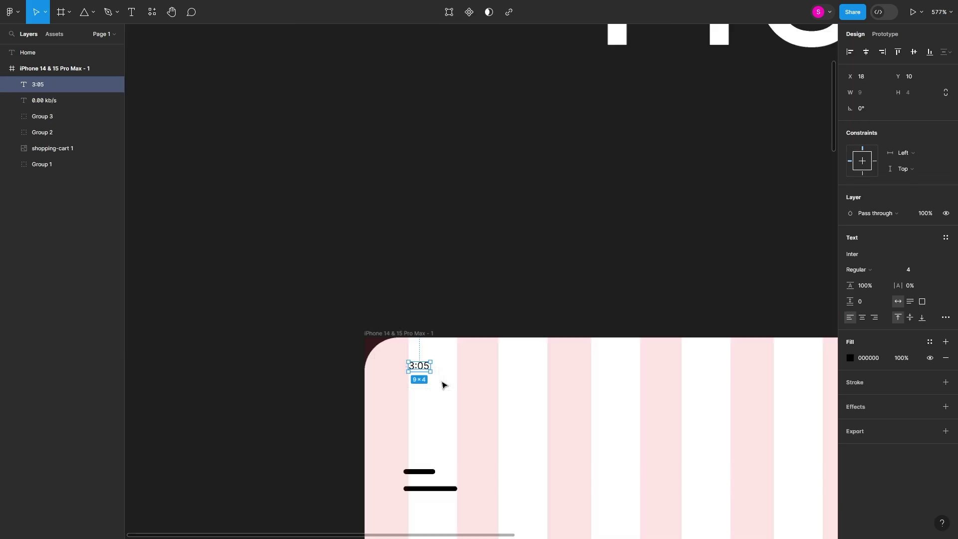
left_click(468, 338)
key("Tab")
left_click_drag(779, 347, 379, 373)
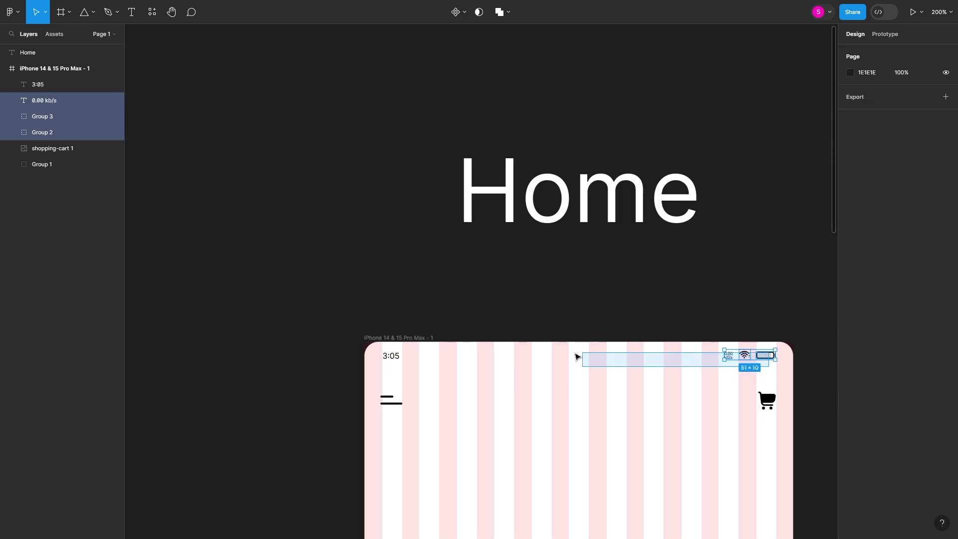
left_click(919, 51)
Nudge the menu and cart icons lower in the frame.
scroll(815, 85, "down", 5)
left_click(764, 170)
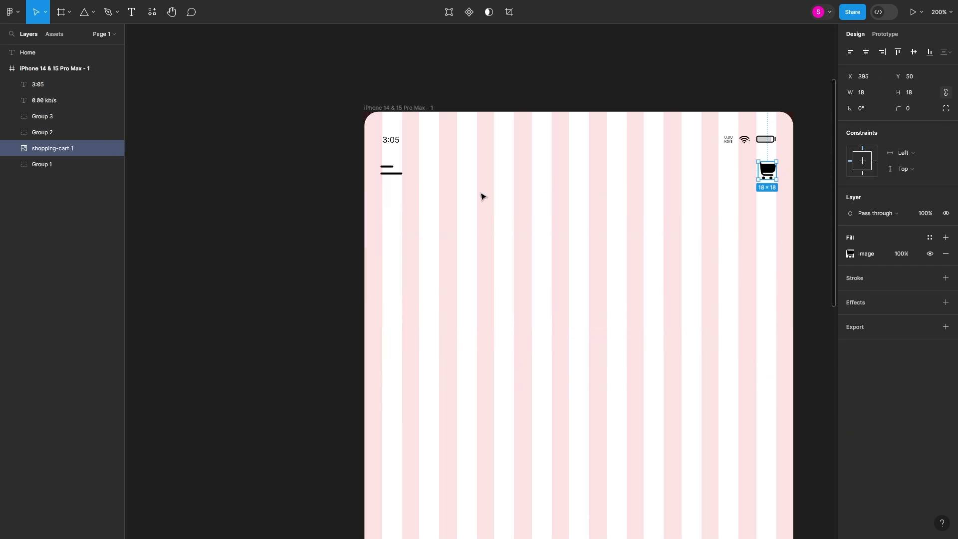
left_click(390, 174, "shift")
key("shift+Down")
key("shift+Down")
key("Escape")
Add the Nike Collection heading below the menu icon in Almarai, size 35, letter spacing 6%.
key("t")
left_click(400, 246)
type("Nike Collection")
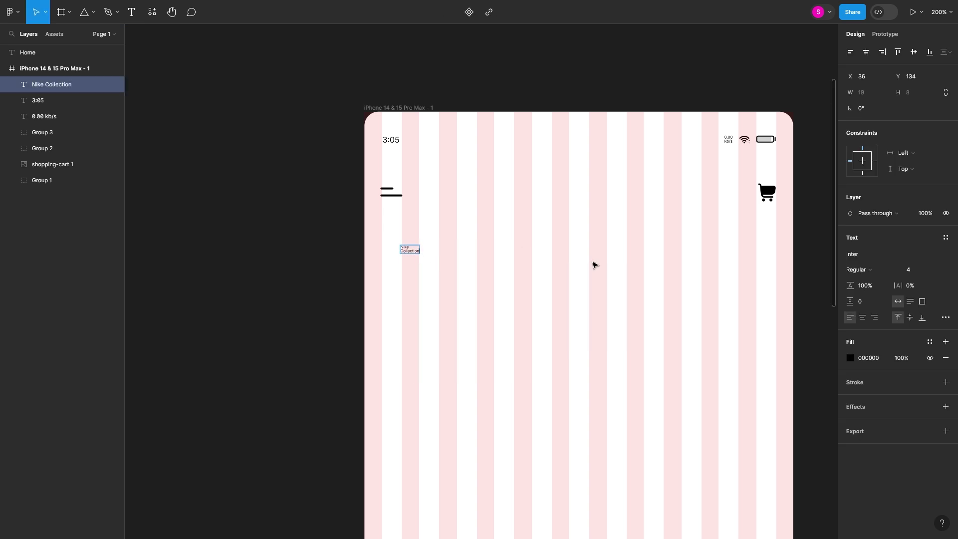
type("35")
key("Return")
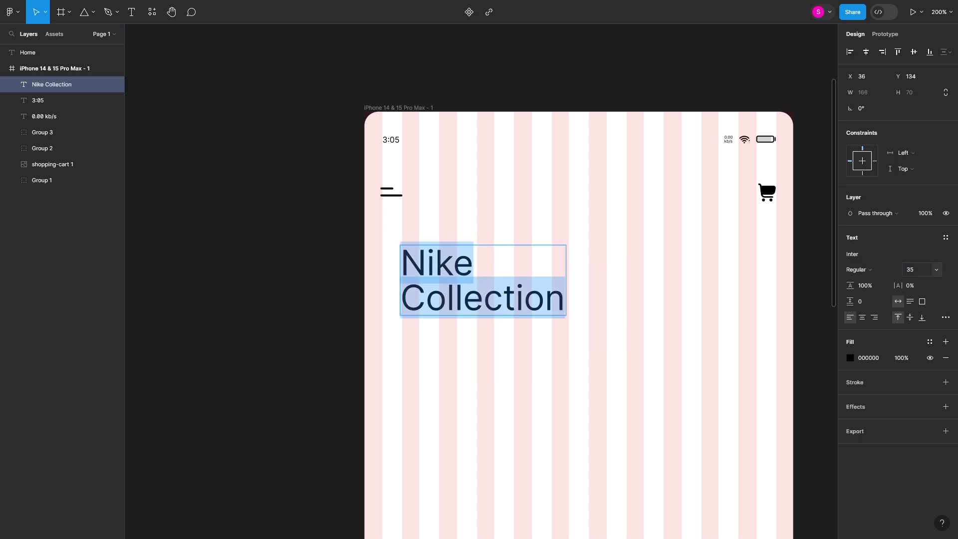
left_click(858, 270)
key("Down")
key("Down")
key("Down")
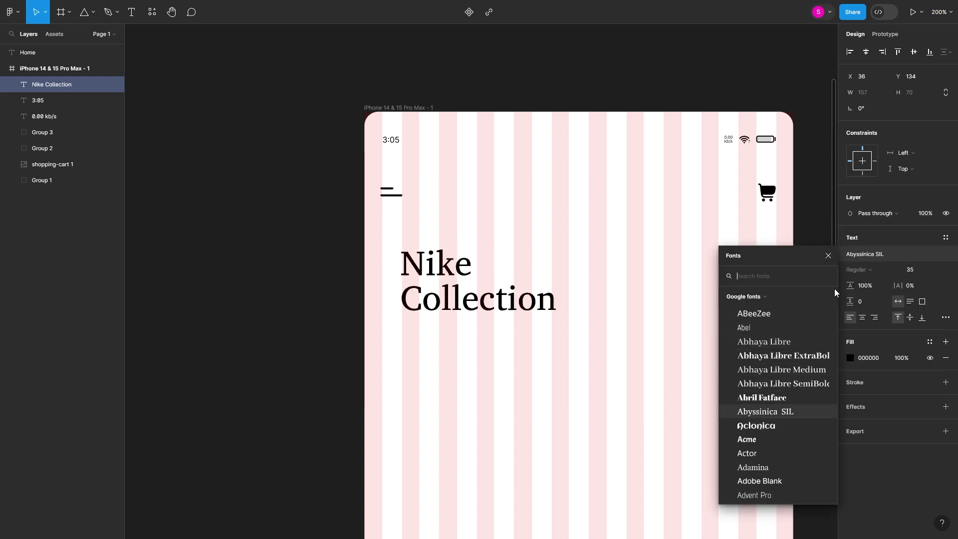
key("Down")
key("Down")
key("Down")
key("Down")
key("Down")
key("Down")
key("Down")
key("Down")
key("Down")
key("Down")
key("Down")
key("Down")
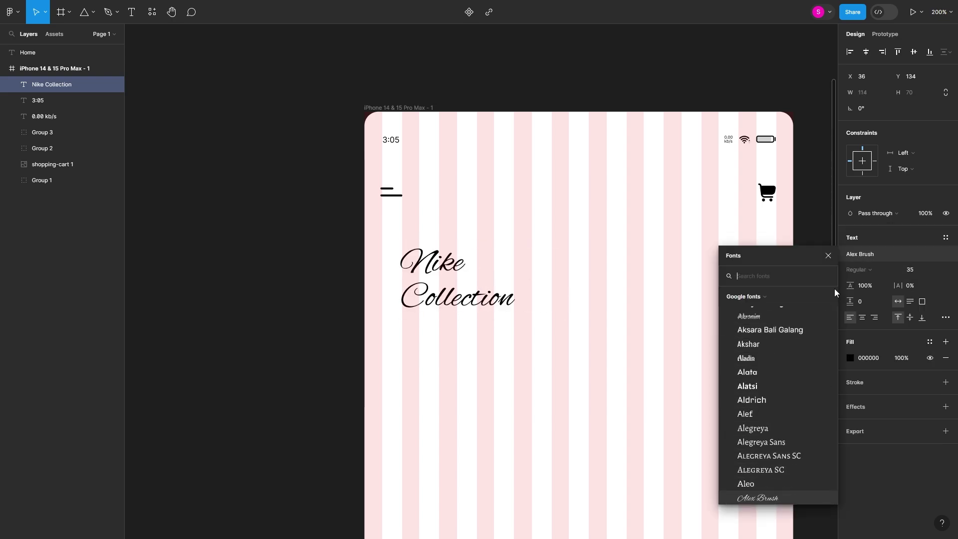
key("Down")
key("Down")
key("Down")
key("Down")
key("Down")
key("Return")
left_click_drag(898, 285, 913, 285)
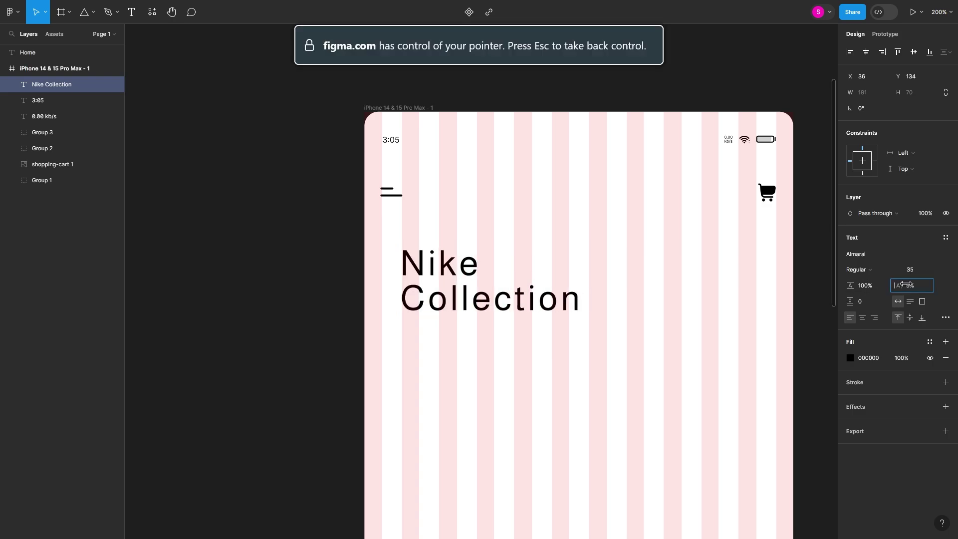
Paste the Nike swoosh beside the word Nike and enlarge the heading.
key("ctrl+v")
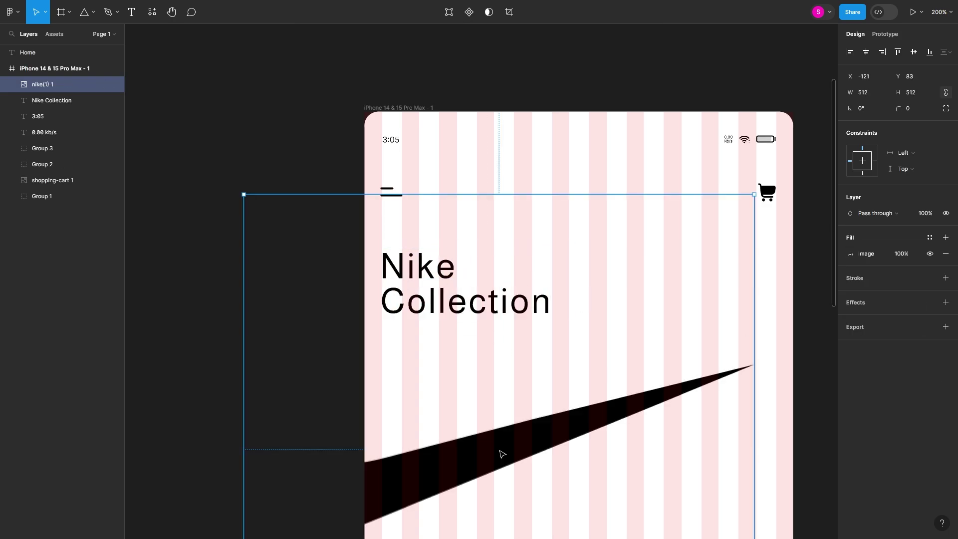
mouse_move(503, 453)
left_mouse_down()
mouse_move(502, 272)
mouse_move(543, 276)
left_mouse_up()
key("Tab")
key("Return")
key("ctrl+shift+period")
key("ctrl+shift+period")
key("ctrl+shift+period")
key("ctrl+shift+period")
key("ctrl+shift+period")
key("ctrl+shift+period")
key("Escape")
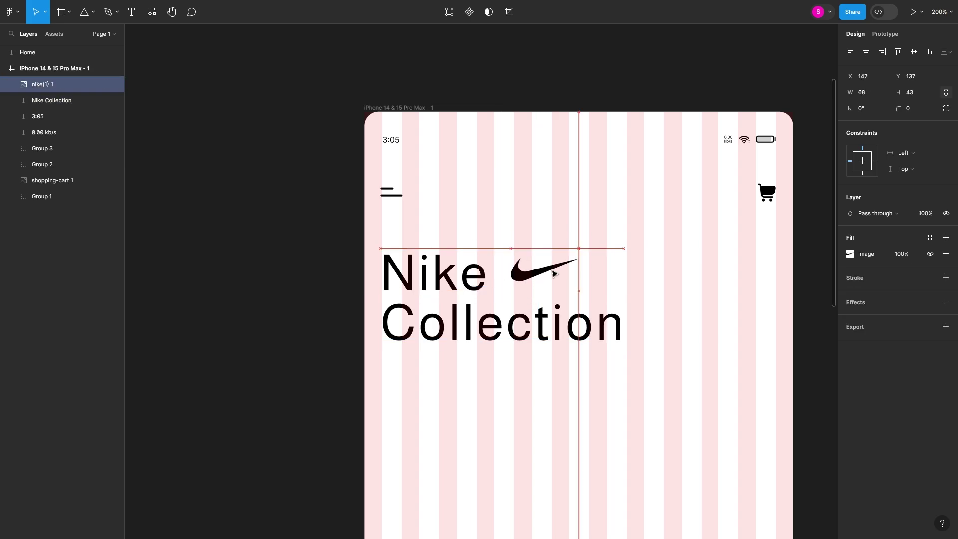
left_click(568, 425)
Paste the sneaker photo into the frame below the heading.
scroll(569, 424, "down", 3, "ctrl")
scroll(572, 425, "down", 2)
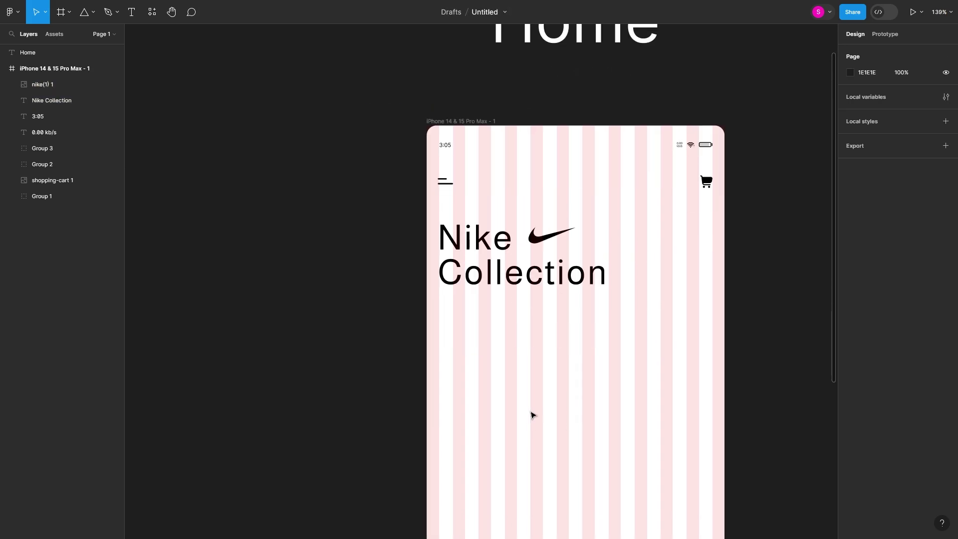
key("ctrl+v")
Shrink the shoe image to 291×166 and draw a card rectangle behind it.
scroll(520, 366, "up", 3, "ctrl")
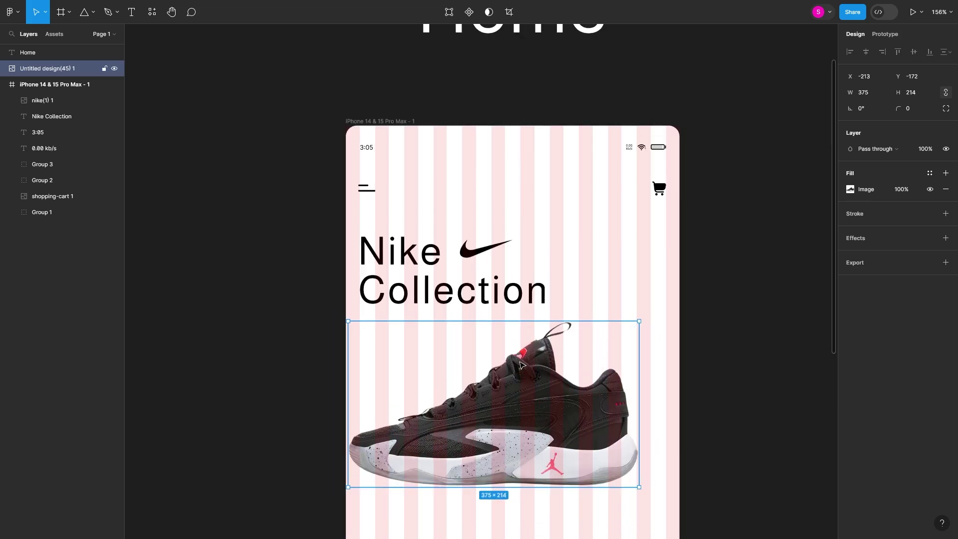
mouse_move(639, 321)
left_mouse_down()
mouse_move(626, 336)
mouse_move(614, 331)
left_mouse_up()
left_click(69, 12)
key("r")
scroll(329, 300, "up", 3, "ctrl")
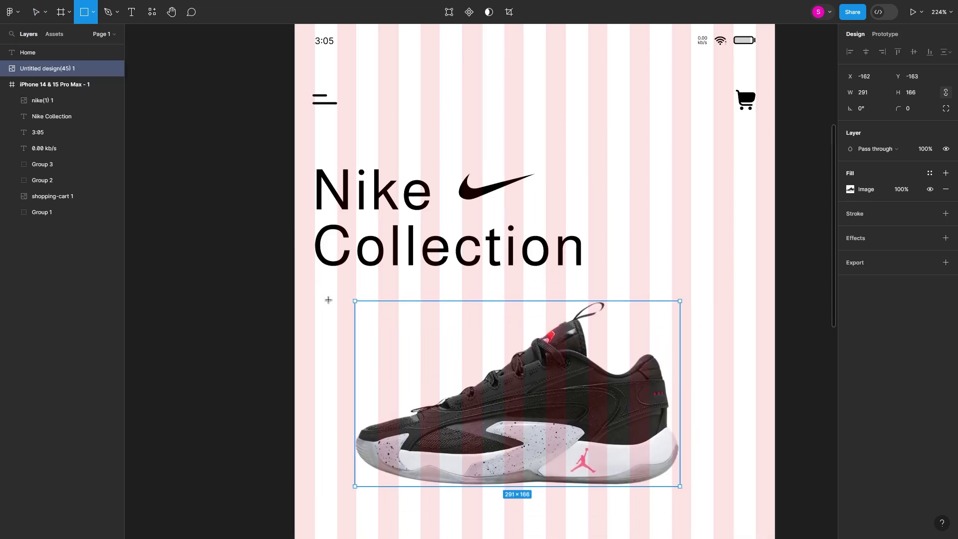
left_click_drag(328, 299, 756, 511)
scroll(387, 248, "down", 2)
left_click_drag(550, 376, 573, 376)
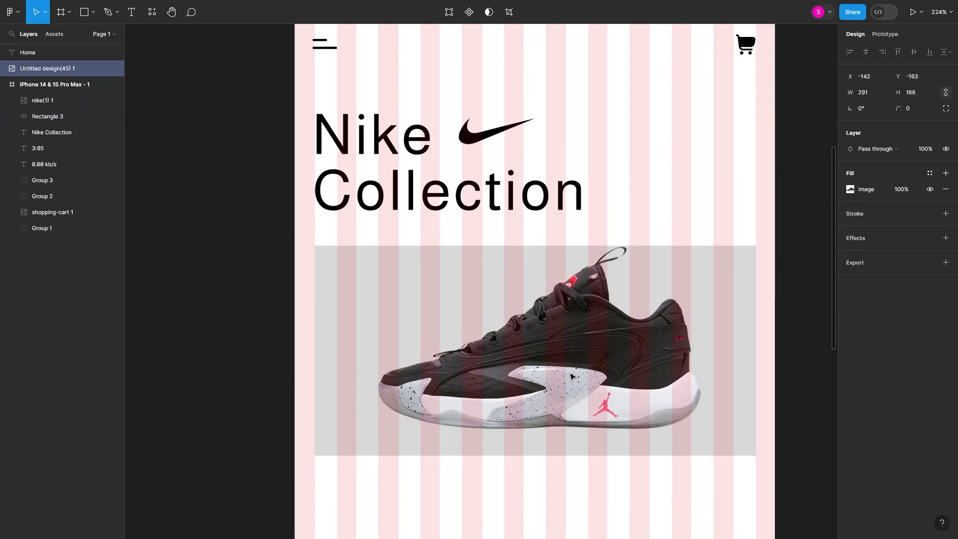
scroll(572, 377, "down", 3)
left_click(391, 304)
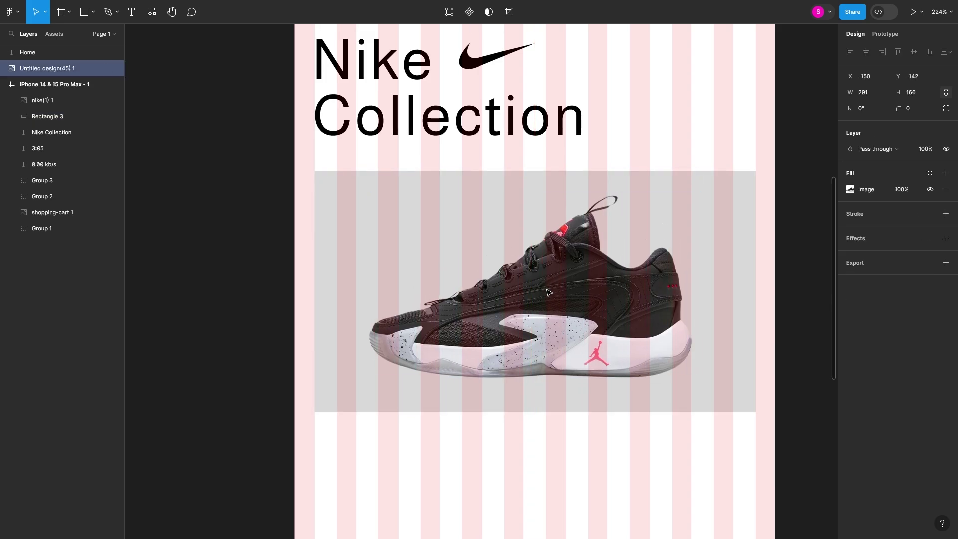
Give the iPhone frame a light blue-grey background fill.
scroll(529, 189, "up", 5)
left_click(55, 84)
left_click(850, 302)
left_click_drag(777, 412, 799, 412)
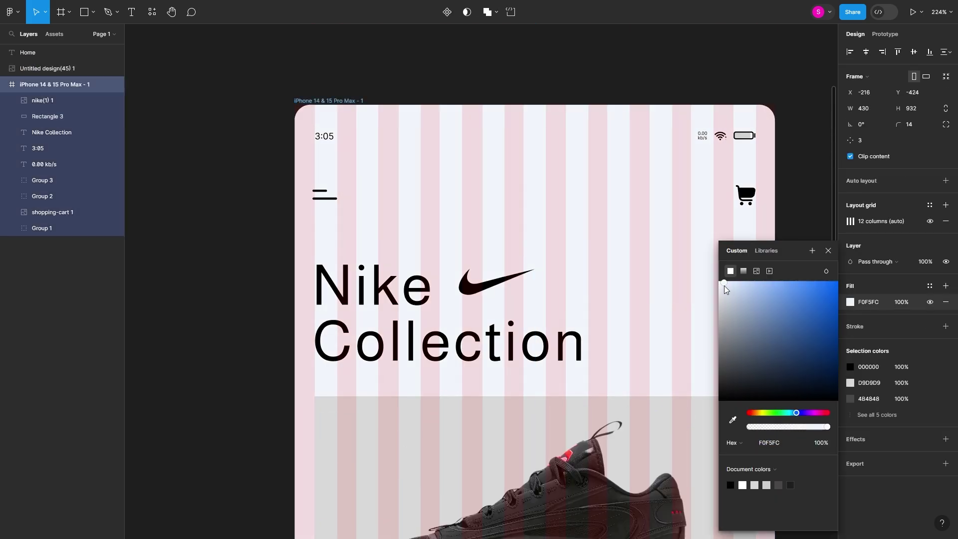
left_click_drag(724, 285, 734, 300)
Round the card's corners to 21 and add a drop shadow with 10.4 blur.
scroll(648, 299, "down", 5)
left_click(723, 207)
left_click_drag(898, 108, 923, 109)
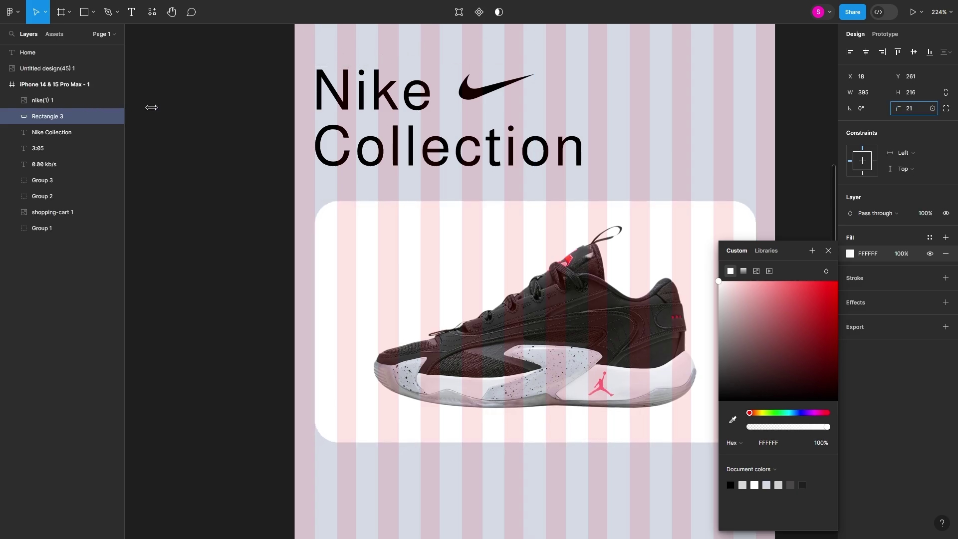
left_click(828, 251)
left_click(946, 302)
left_click_drag(786, 339, 793, 339)
left_click(731, 375)
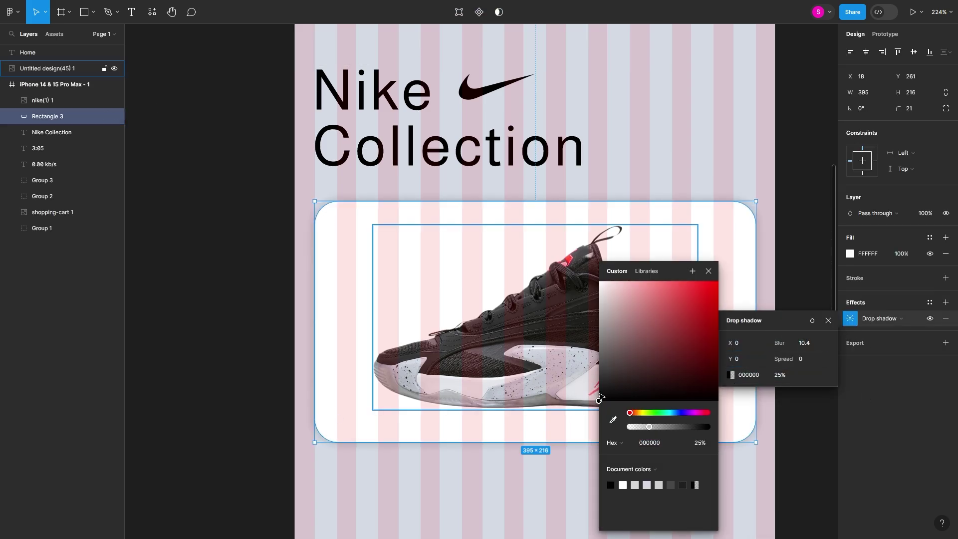
left_click_drag(613, 324, 590, 290)
left_click(792, 388)
Move the shoe up and right on the card, and narrow the card from both sides.
left_click(544, 371)
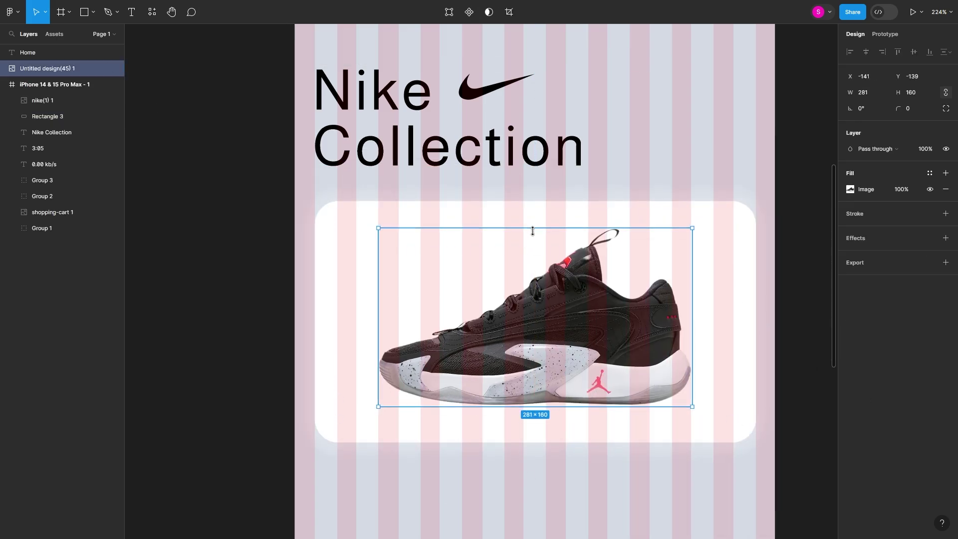
left_click_drag(544, 372, 553, 347)
left_click(549, 399)
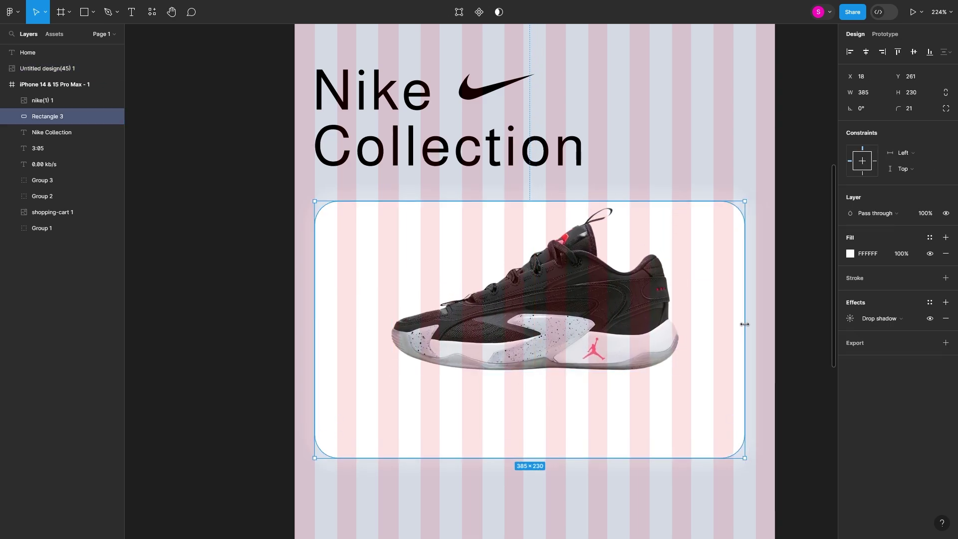
left_click_drag(756, 325, 733, 325)
left_click_drag(316, 343, 338, 344)
Soften the blur of the shoe image's drop shadow.
left_click(549, 300)
left_click(850, 254)
left_click_drag(779, 279, 764, 308)
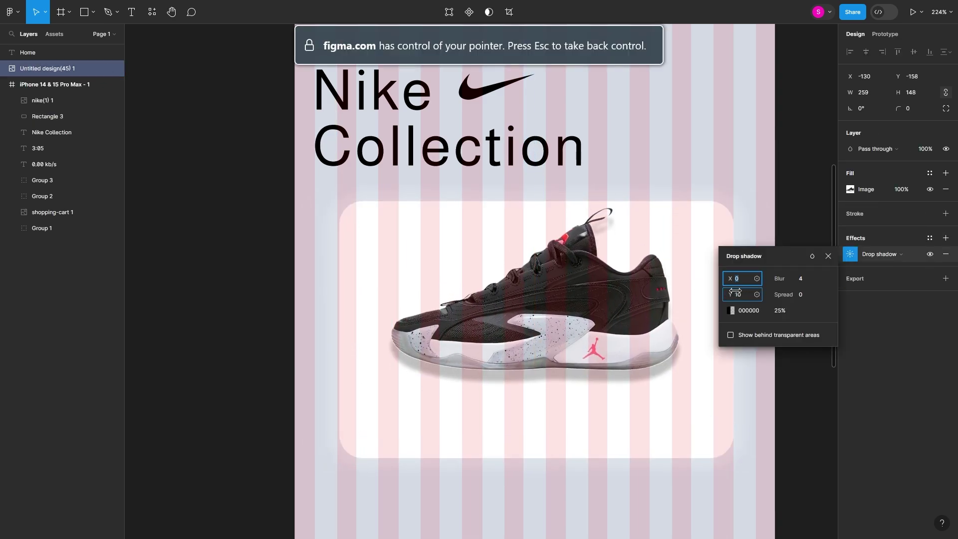
left_click(745, 381)
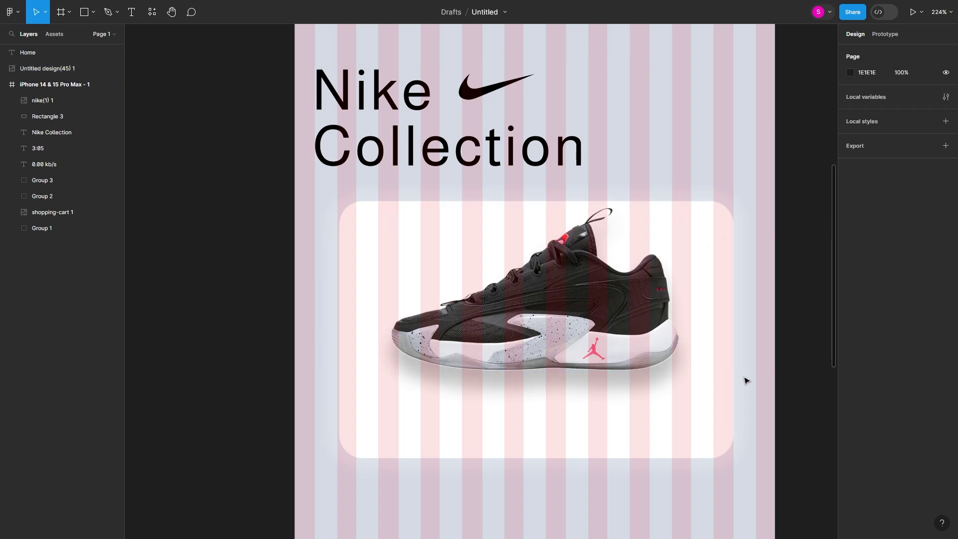
scroll(495, 344, "down", 3)
Add the 'Nike Basket Ball' title on the card at font size 15.
key("t")
left_click(550, 307)
type("Basket Ba")
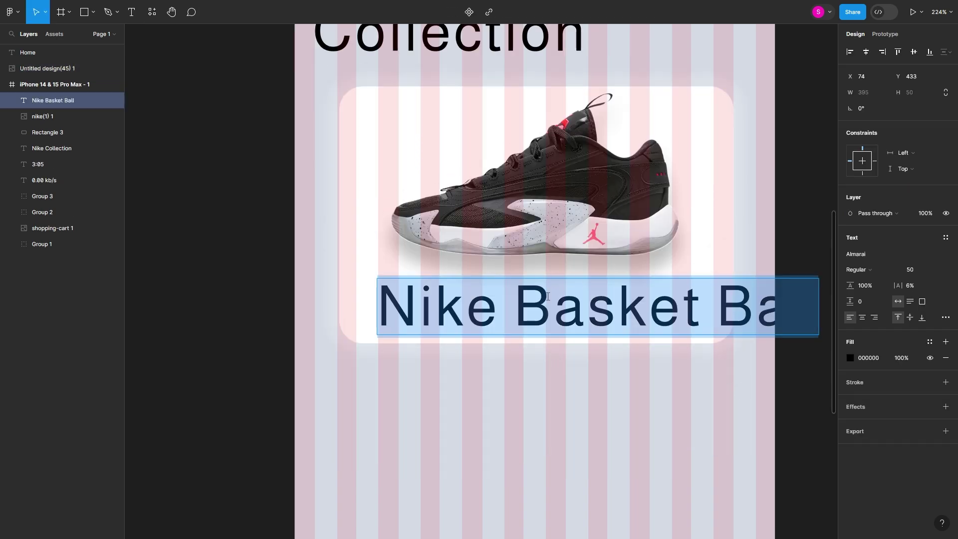
type("ll")
left_click(909, 270)
type("15")
left_click(859, 269)
key("Escape")
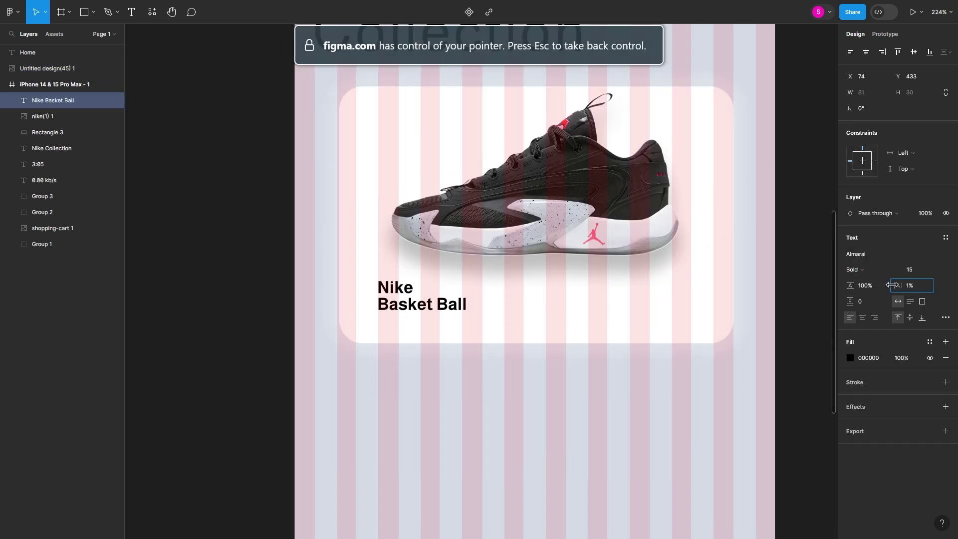
key("Escape")
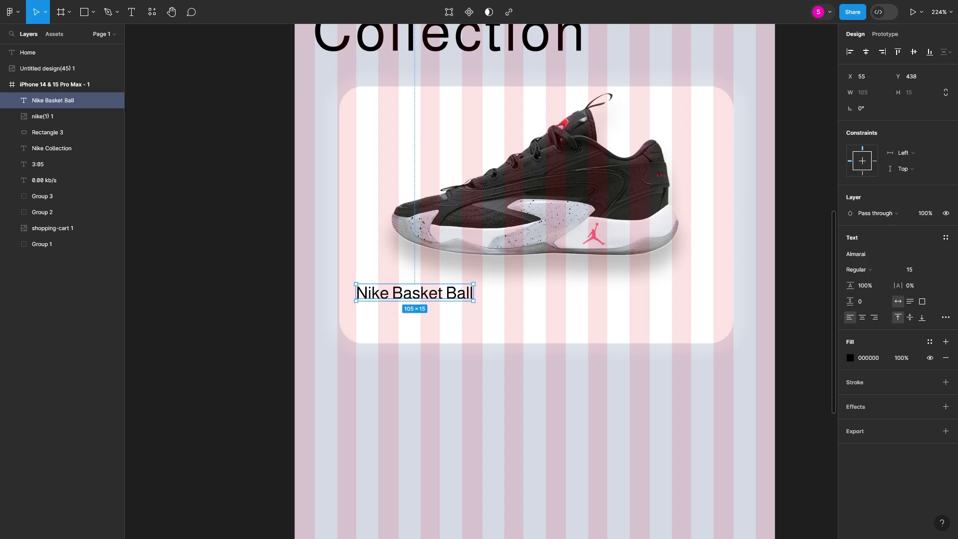
Paste the heart icon onto the card and add the bold Rs. 11,000/- price.
key("ctrl+v")
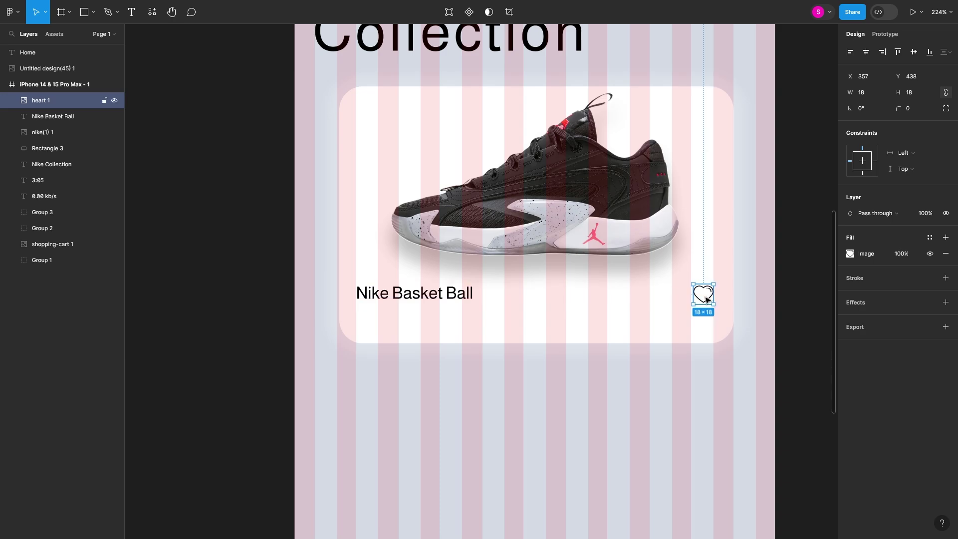
scroll(469, 379, "down", 1)
key("t")
left_click(368, 299)
type("Rs. 11,000/-")
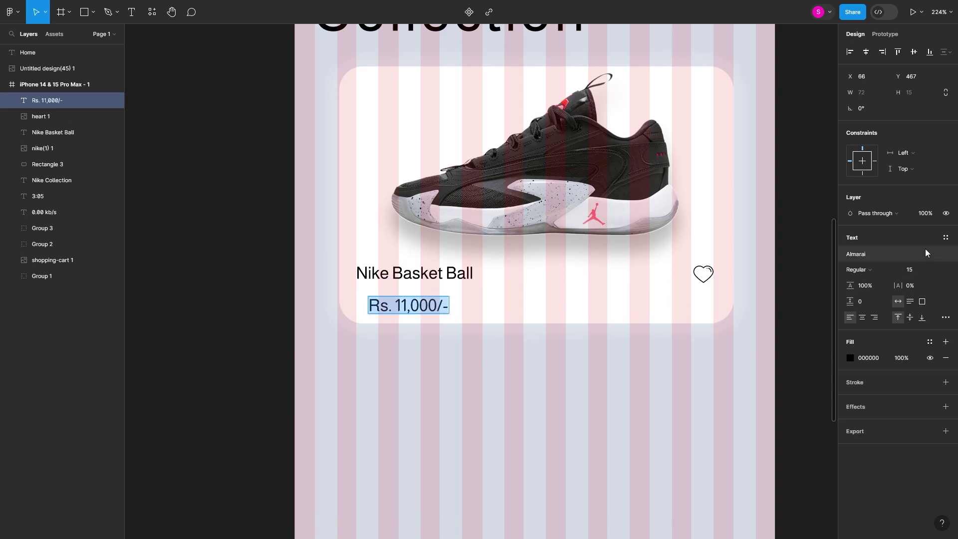
key("ctrl+b")
key("Escape")
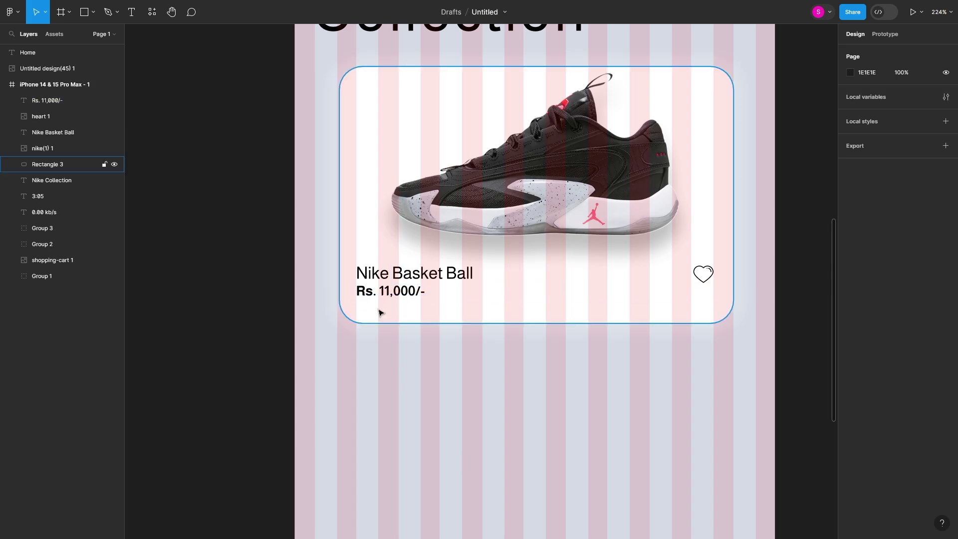
Add a 'Free Shipping' label at size 9 under the heart icon.
left_click(648, 299)
type("Free")
key("Escape")
type("ping")
left_click(853, 270)
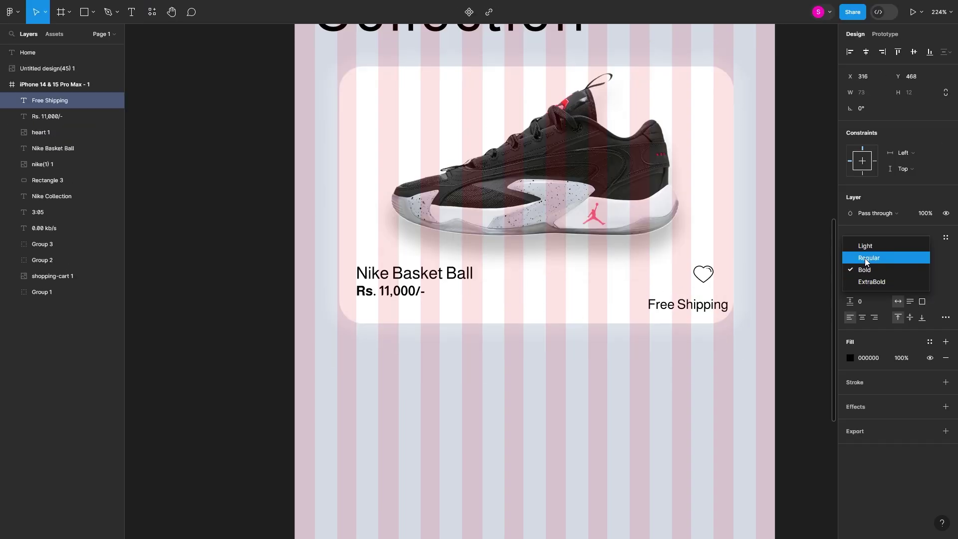
type("9")
left_click(851, 358)
left_click_drag(683, 304, 705, 278)
Paste a copy of the white card as a second card.
left_click(696, 358)
left_click(375, 293)
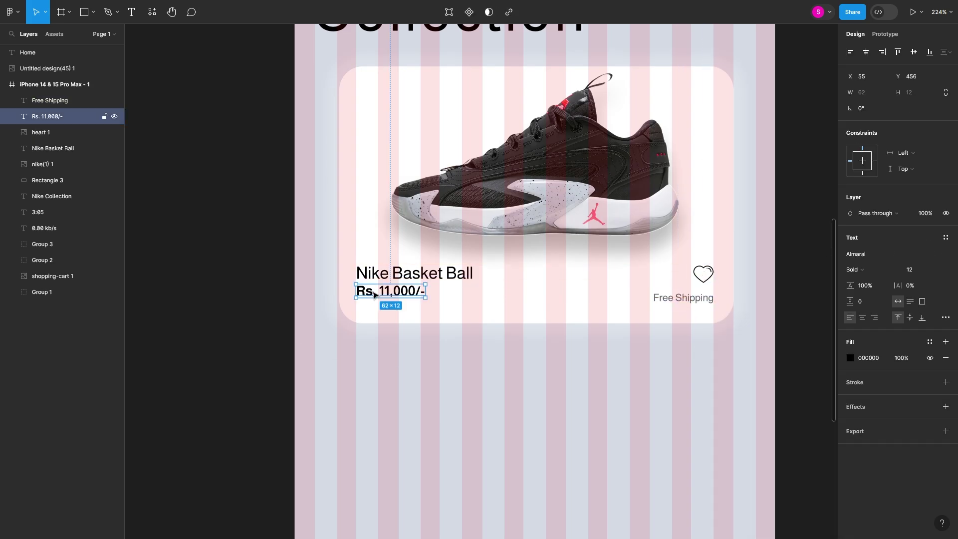
left_click(537, 336)
key("ctrl+v")
scroll(233, 195, "left", 3)
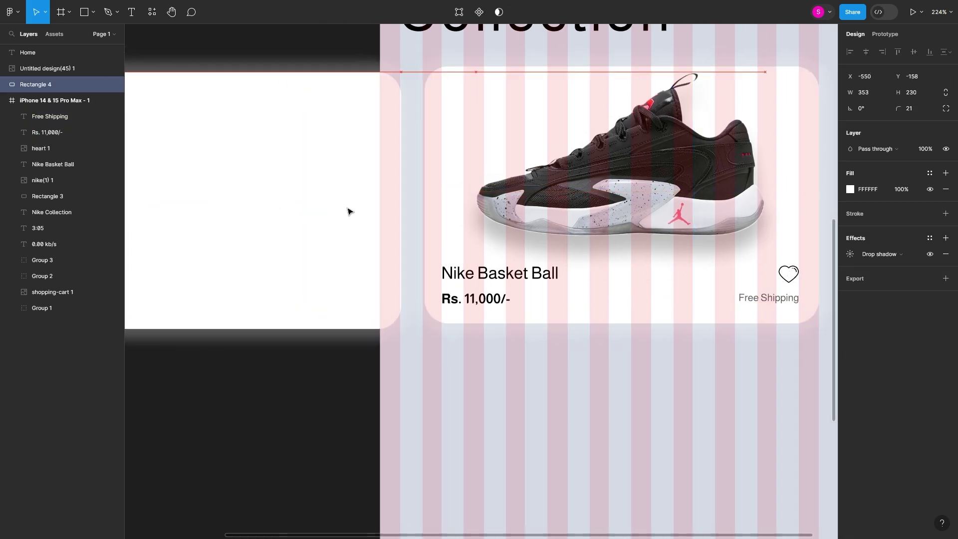
Shrink the new card proportionally and narrow it from its left side.
mouse_move(286, 78)
left_mouse_down()
mouse_move(313, 166)
mouse_move(236, 224)
left_mouse_up()
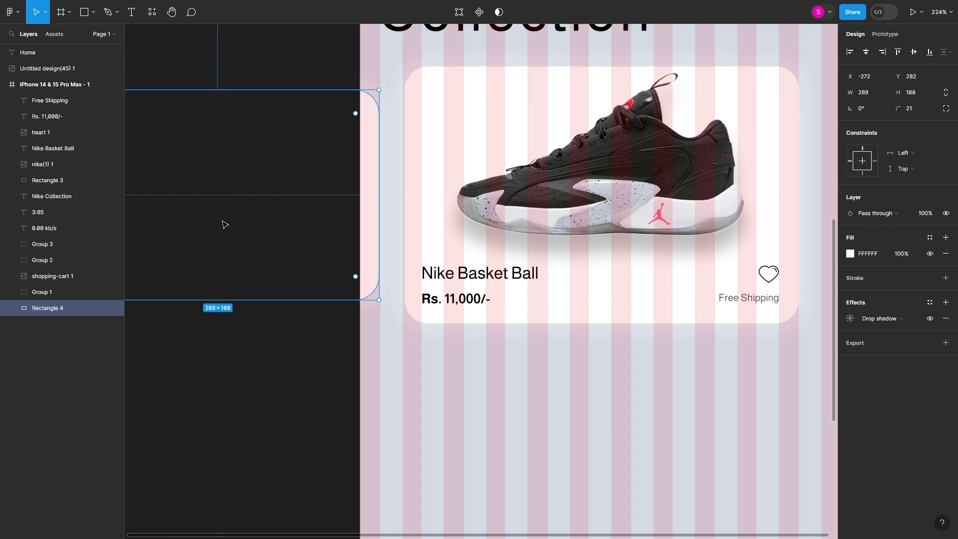
scroll(213, 223, "down", 5, "ctrl")
left_click_drag(137, 186, 272, 186)
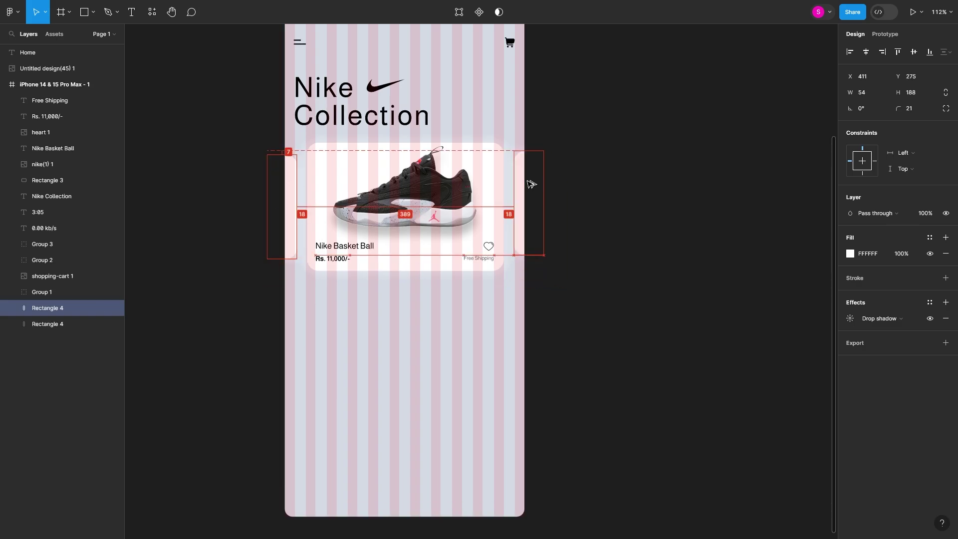
scroll(493, 225, "up", 5, "ctrl")
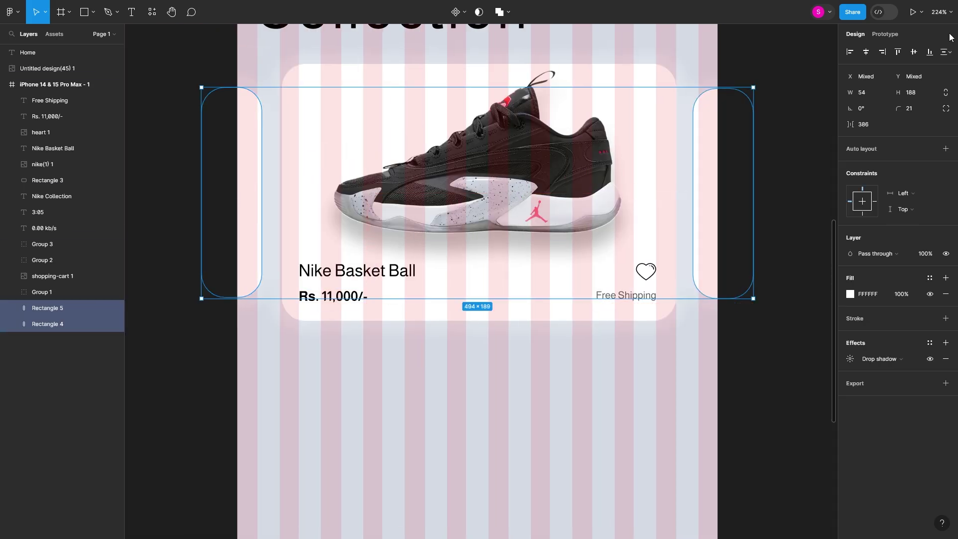
key("Escape")
scroll(437, 362, "up", 10)
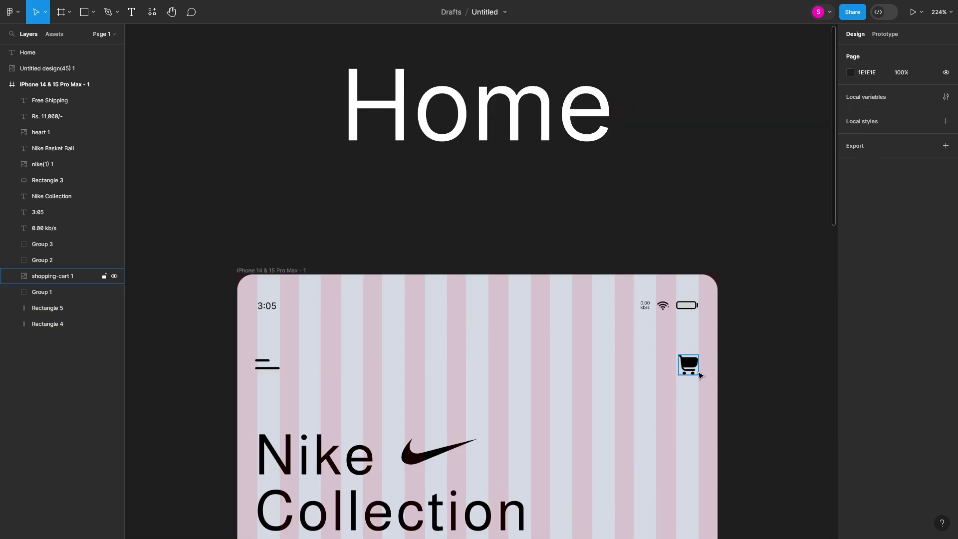
Put a red circle badge with a small '1' on the cart icon's corner.
left_click(689, 375)
left_click(268, 374, "shift")
key("o")
scroll(717, 380, "up", 10, "ctrl")
left_click_drag(595, 358, 642, 404)
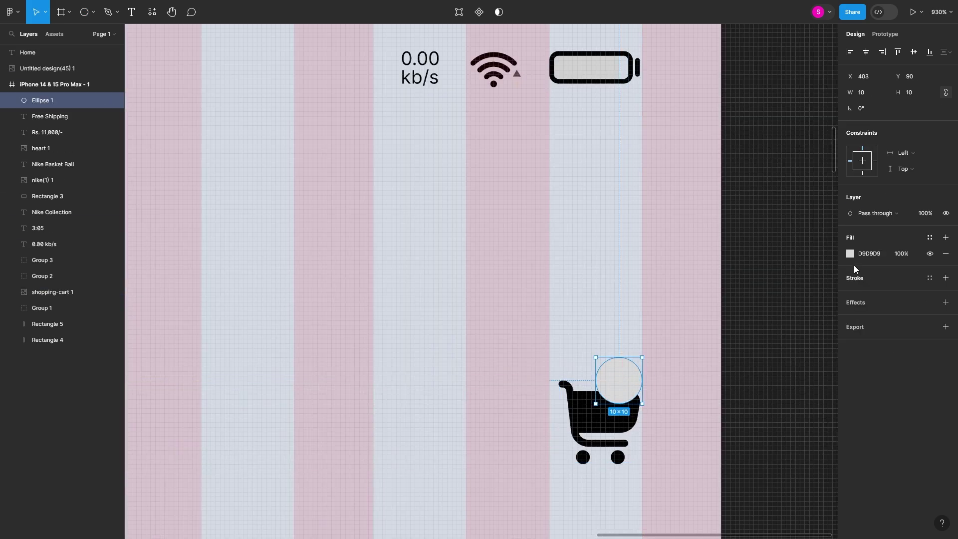
key("t")
left_click(614, 380)
key("Return")
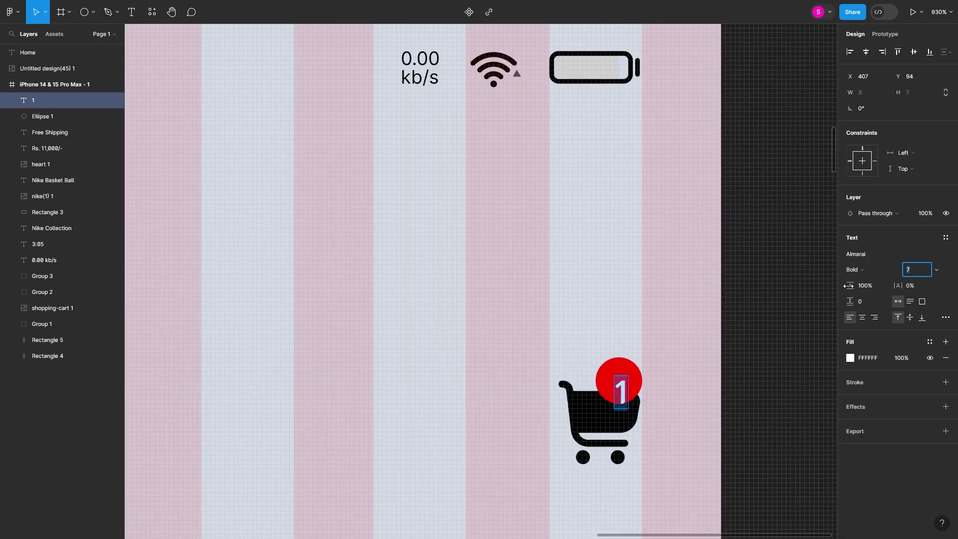
key("Escape")
scroll(471, 402, "down", 5, "ctrl")
scroll(338, 388, "down", 5, "ctrl")
Group the Nike swoosh with the Nike Collection heading.
left_click_drag(338, 376, 244, 241)
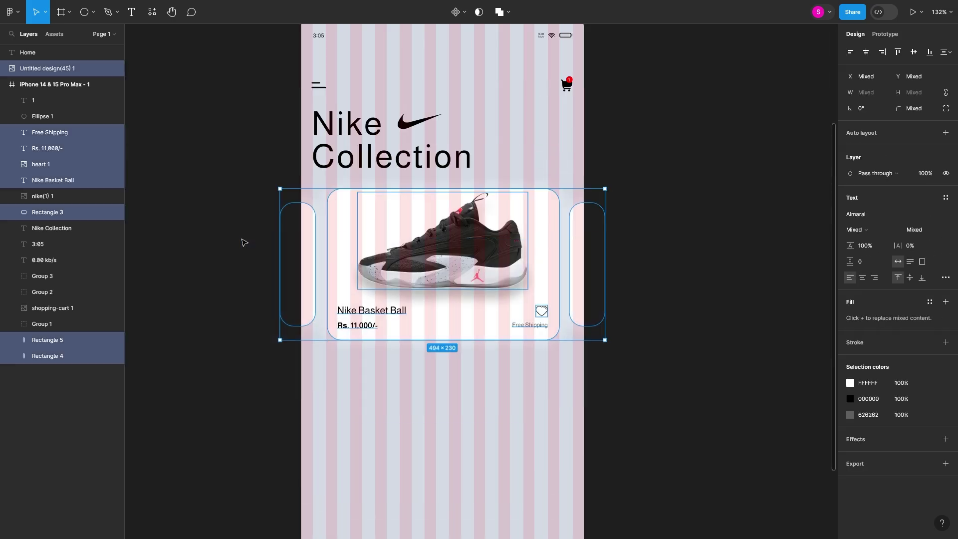
left_click_drag(451, 197, 317, 116)
right_click(330, 131)
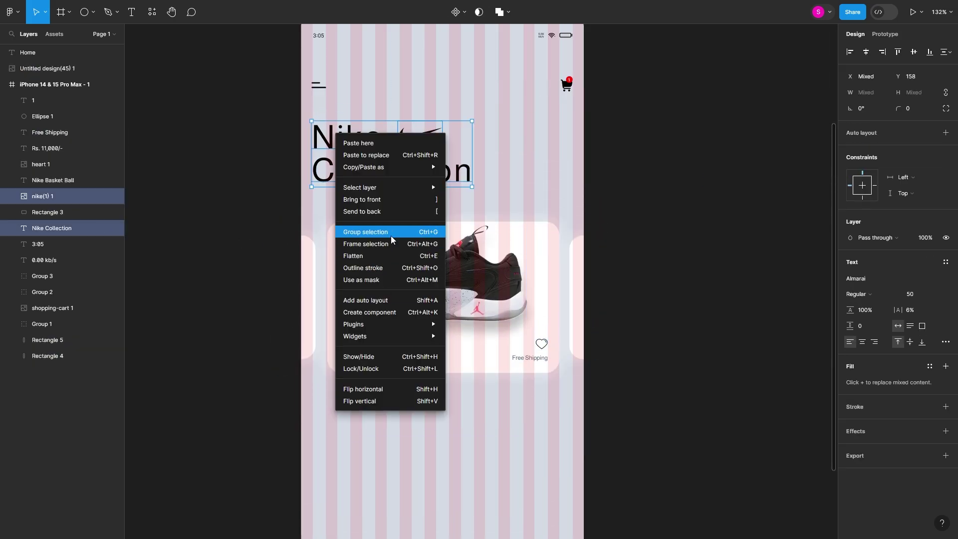
left_click(370, 231)
Select the cart icon, red badge, its '1' and the menu icon together.
left_click(566, 85)
scroll(569, 82, "up", 10, "ctrl")
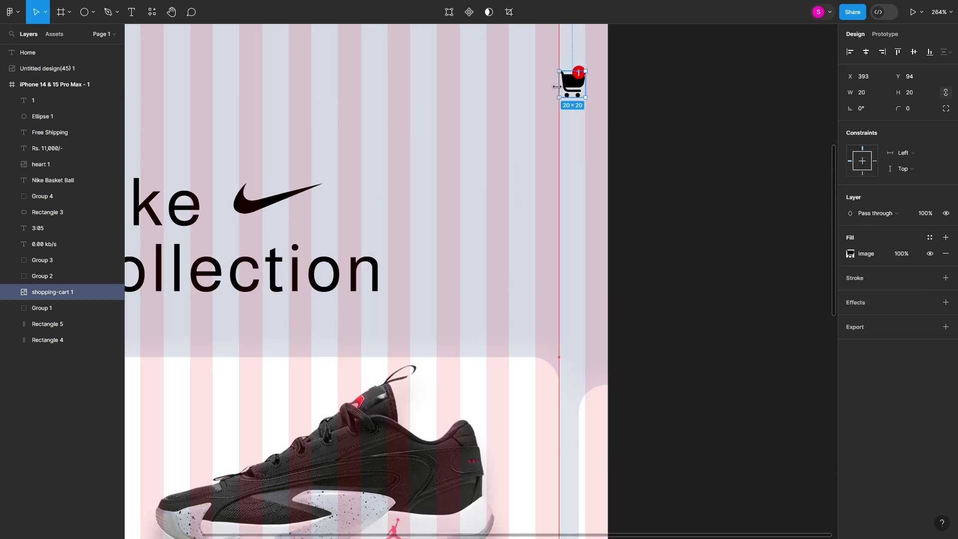
left_click(639, 85)
left_click(623, 100)
scroll(422, 175, "down", 10, "ctrl")
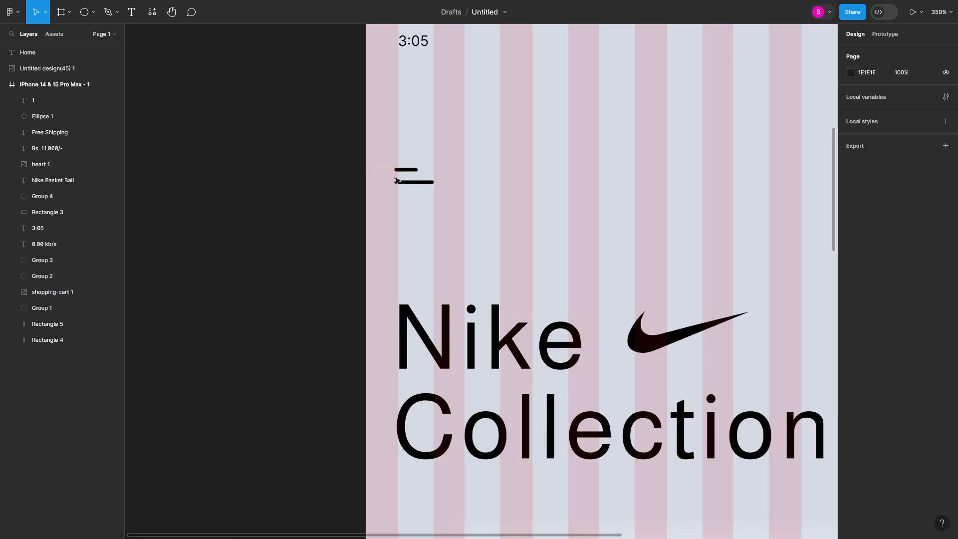
left_click(422, 173)
scroll(502, 204, "down", 5, "ctrl")
Group the menu, cart and badge header icons.
left_click_drag(310, 174, 654, 210)
right_click(638, 188)
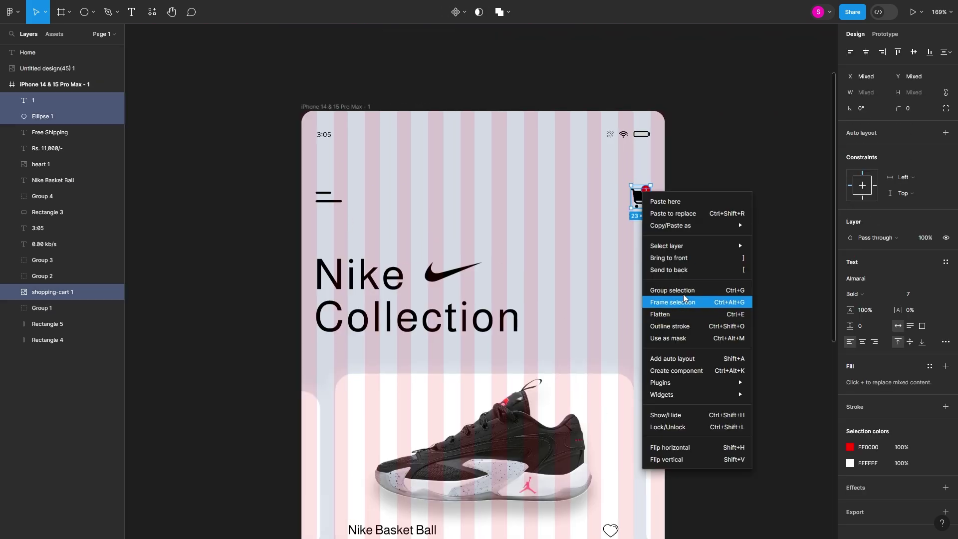
left_click(689, 299)
key("Escape")
scroll(306, 186, "down", 5)
Duplicate the side card below the shoe card and nudge the shoe card up.
left_click_drag(306, 186, 367, 421, "alt")
left_click(332, 186)
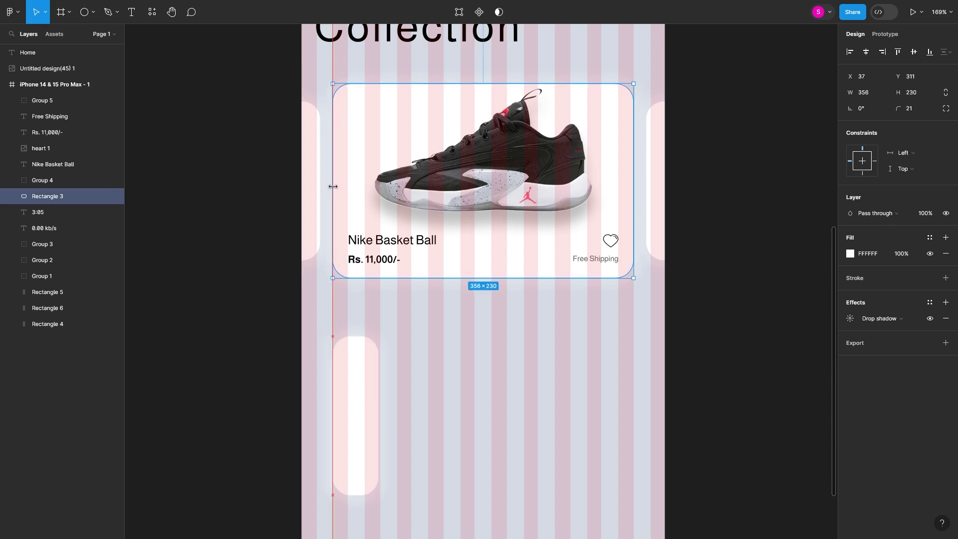
left_click_drag(331, 186, 336, 181)
mouse_move(345, 264)
left_mouse_down()
mouse_move(378, 237)
mouse_move(366, 255)
mouse_move(432, 270)
mouse_move(620, 280)
left_mouse_up()
scroll(476, 410, "down", 3)
Build a centred, grouped row of deal cards, then delete the right one leaving two.
left_click_drag(524, 281, 509, 283)
left_click_drag(324, 366, 658, 200)
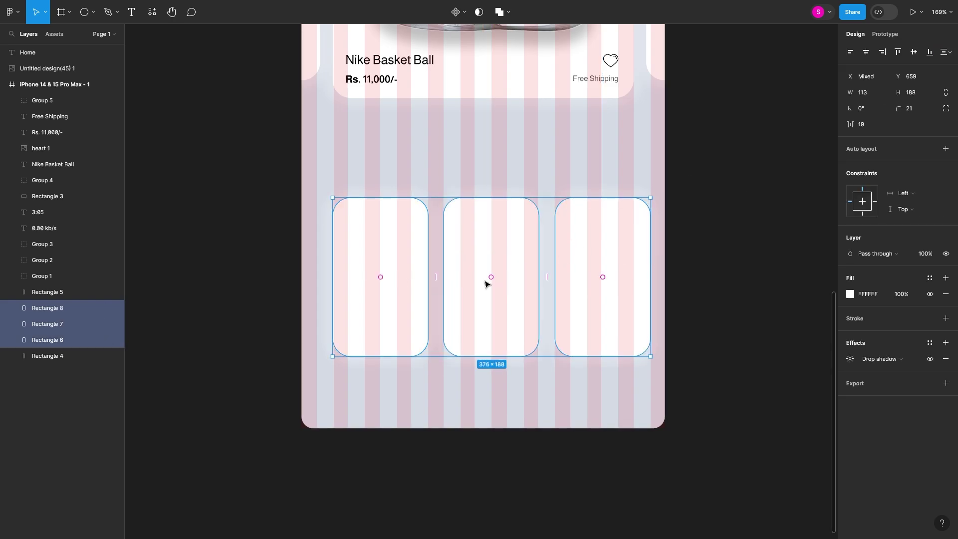
mouse_move(487, 284)
left_mouse_down()
mouse_move(459, 293)
mouse_move(557, 297)
mouse_move(631, 276)
left_mouse_up()
key("ctrl+g")
double_click(594, 270)
key("Delete")
left_click(503, 285)
left_click(402, 389)
scroll(517, 323, "up", 1)
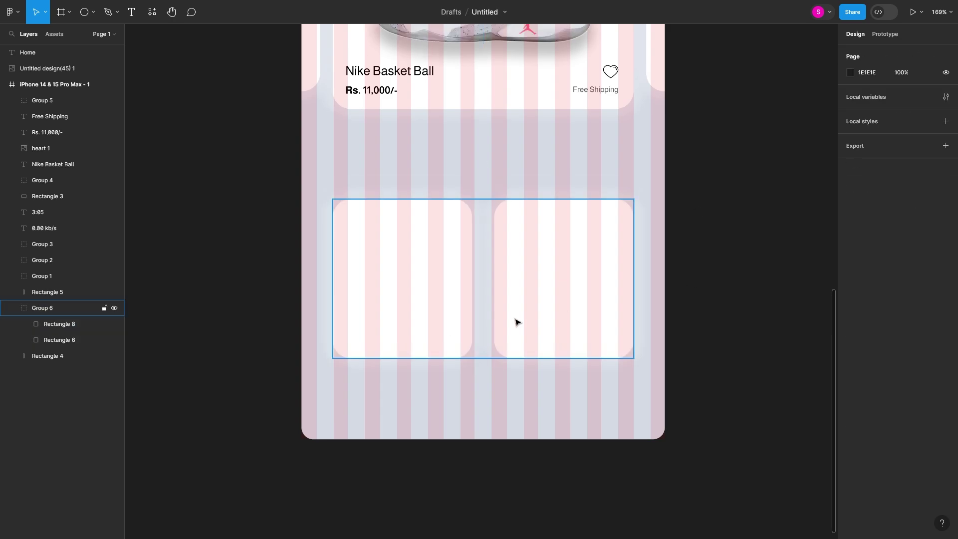
scroll(517, 322, "up", 5)
Add a 'Special Deal' heading above the deal cards in Regular weight, size 18.
left_click(132, 12)
left_click(356, 382)
type("Special Deal")
left_click(854, 270)
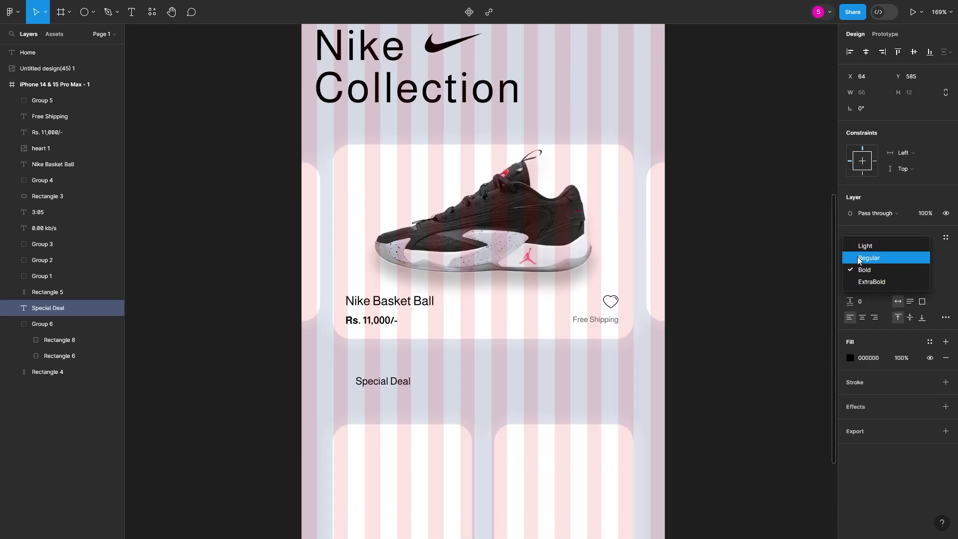
left_click(909, 269)
type("18")
key("Return")
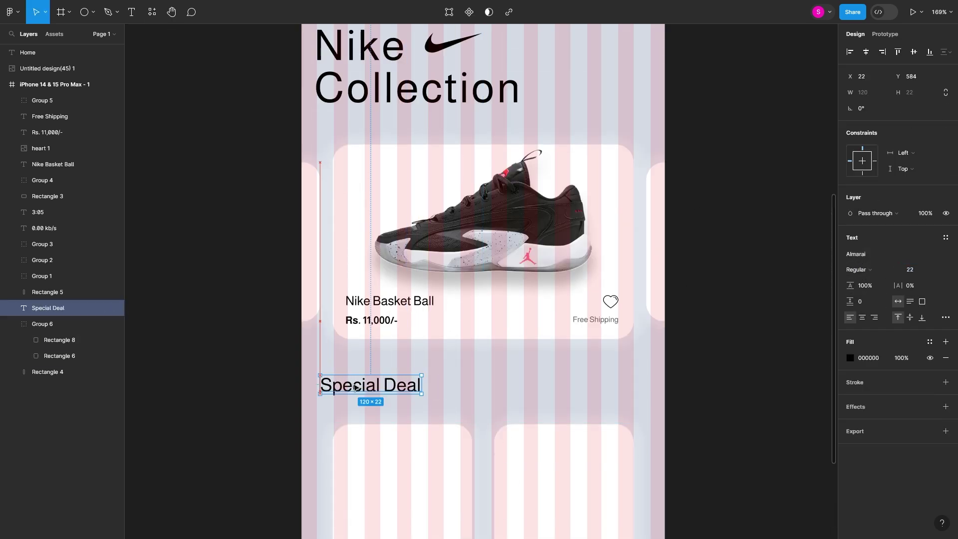
Enlarge the main shoe image and paste in the new shoe images.
left_click(309, 239)
left_click(656, 243)
left_click(334, 147)
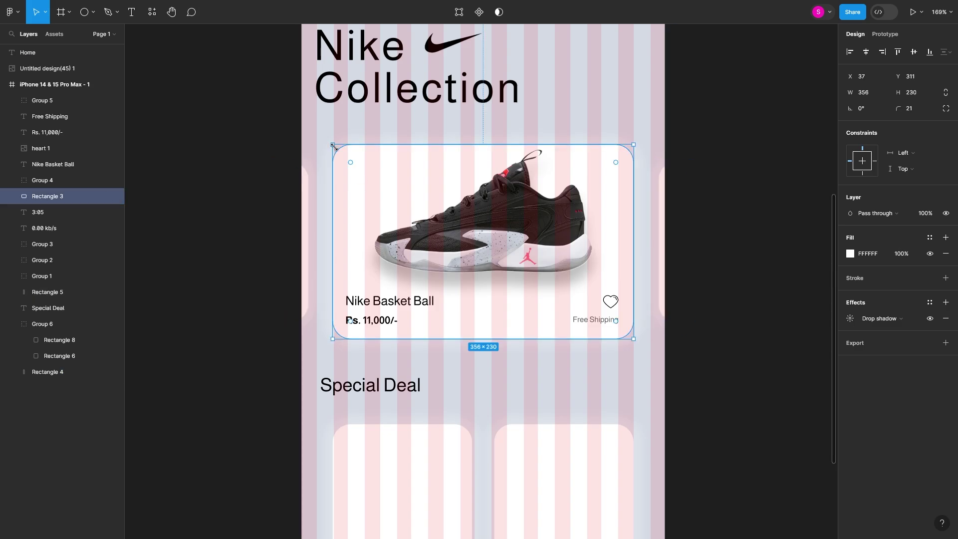
left_click(449, 210)
left_click_drag(375, 150, 349, 122)
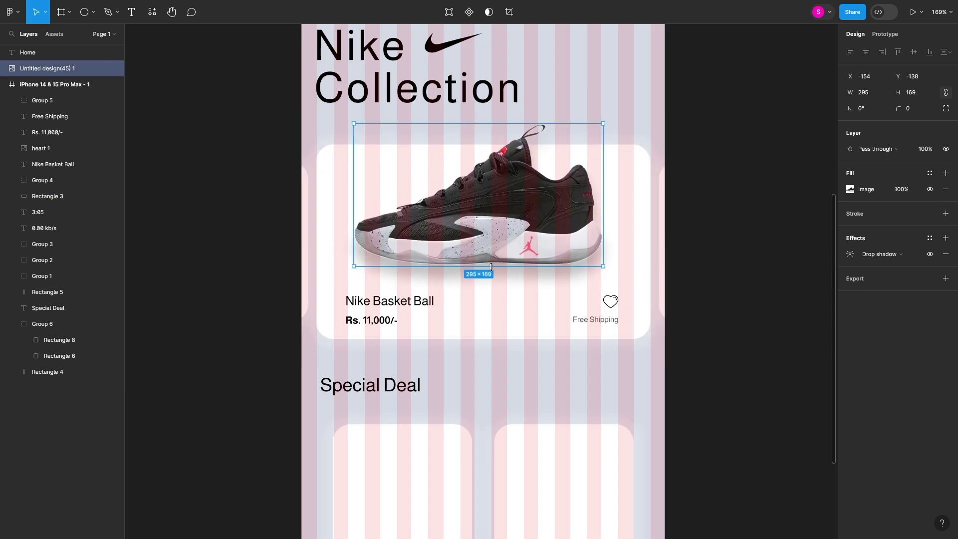
scroll(541, 386, "down", 3)
scroll(541, 386, "down", 1)
key("alt")
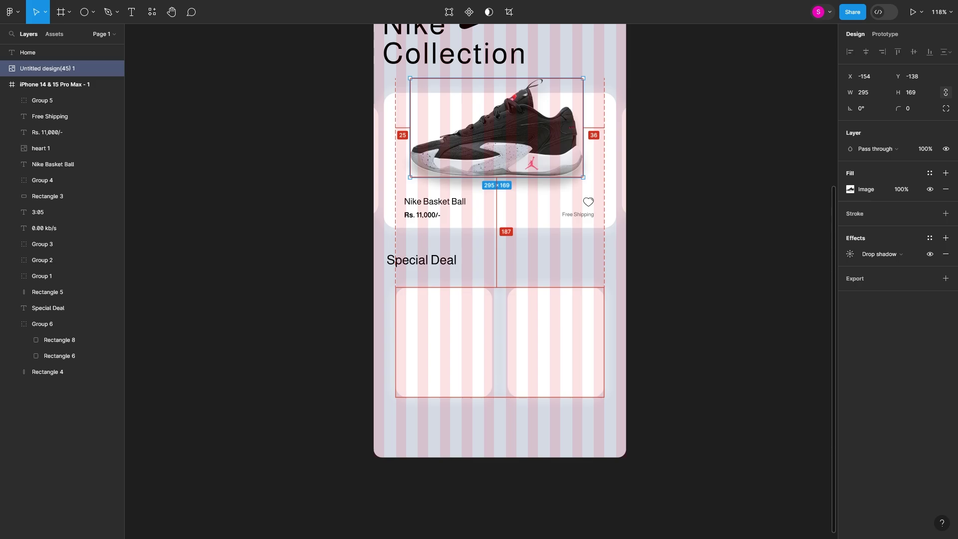
scroll(462, 374, "down", 5)
key("ctrl+v")
Place the red sneaker image in the left card, shrunk to fit.
left_click_drag(462, 374, 502, 329)
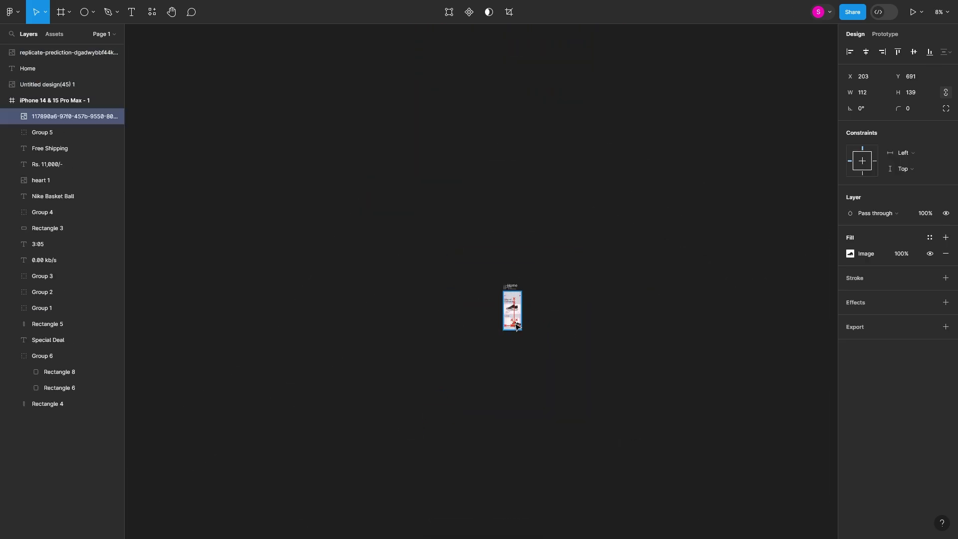
scroll(674, 414, "up", 5)
key("ctrl+z")
key("ctrl+z")
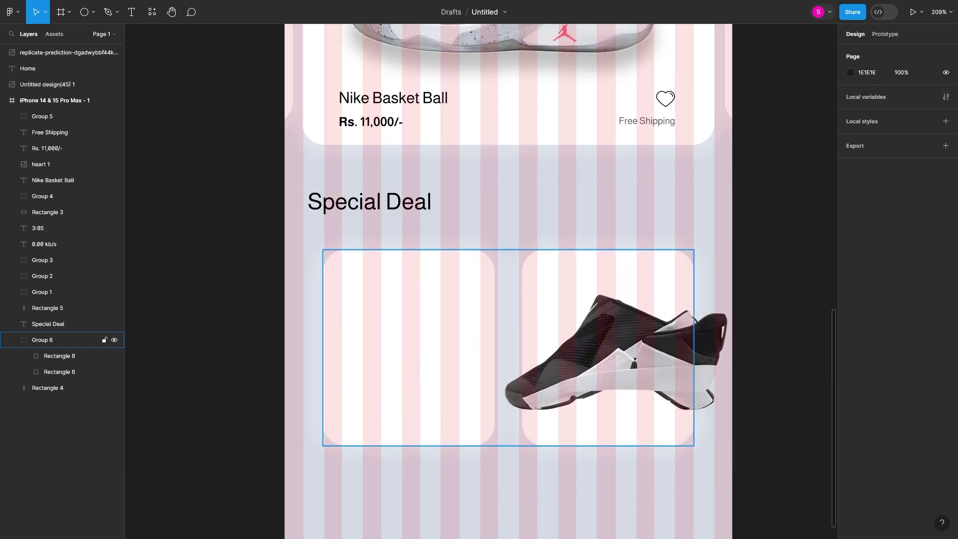
key("ctrl+v")
scroll(558, 326, "up", 5)
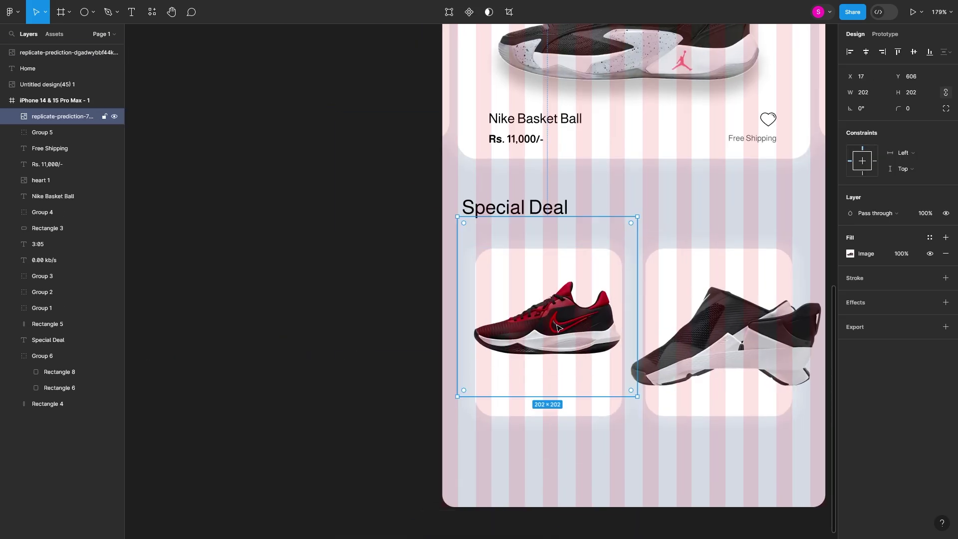
left_click_drag(637, 397, 618, 377)
Fit the dark slip-on shoe into the right card with level rotation, and raise the red shoe.
scroll(749, 364, "right", 3)
left_click(599, 319)
left_click_drag(706, 240, 638, 276)
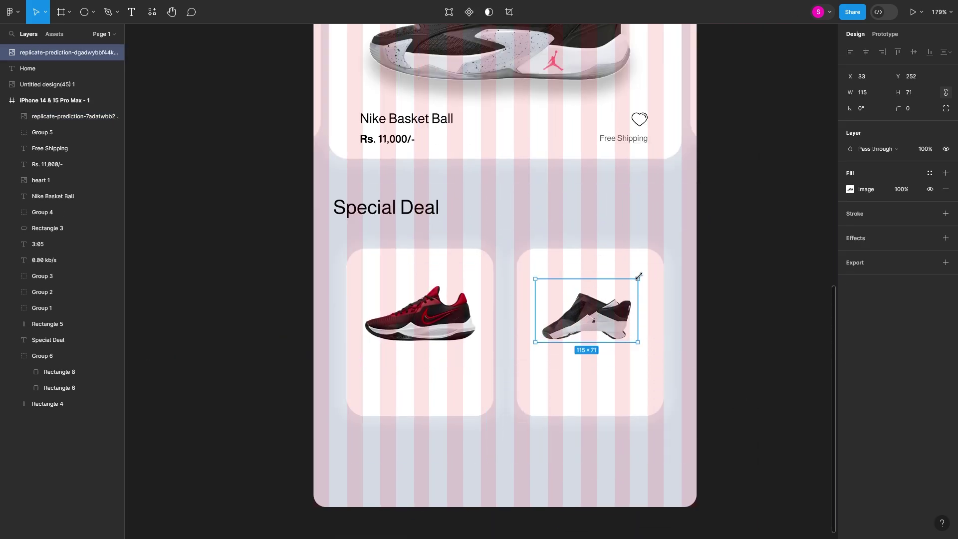
key("ctrl+z")
left_click_drag(427, 313, 429, 297)
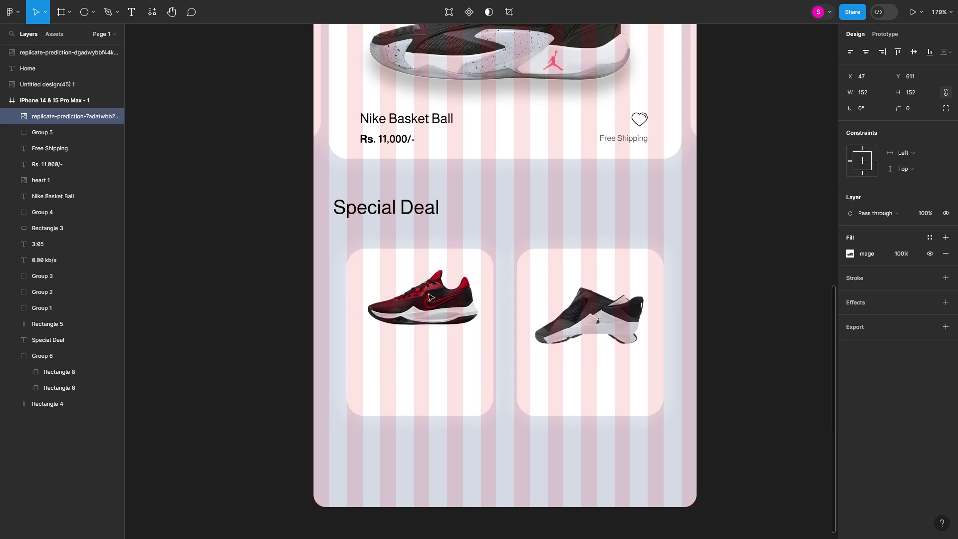
left_click(685, 427)
Fade the 20% Off tag to 44% opacity and move it to the card's edge.
key("ctrl+v")
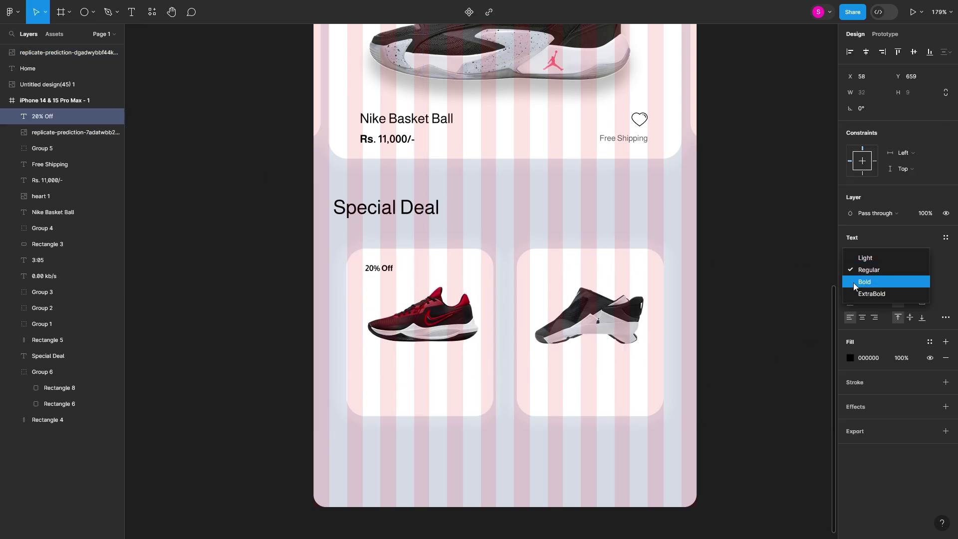
left_click(850, 357)
left_click(789, 420)
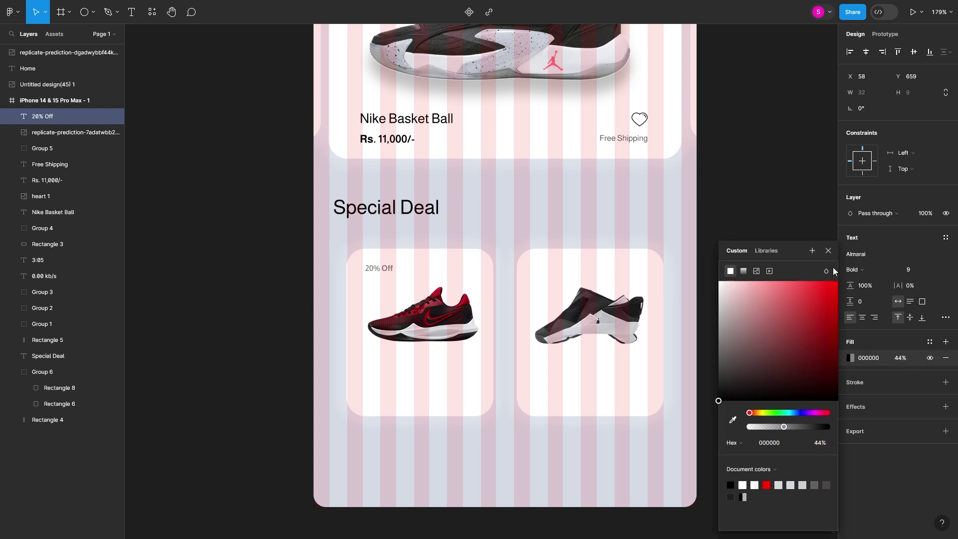
left_click_drag(372, 270, 539, 270)
scroll(435, 423, "down", 1)
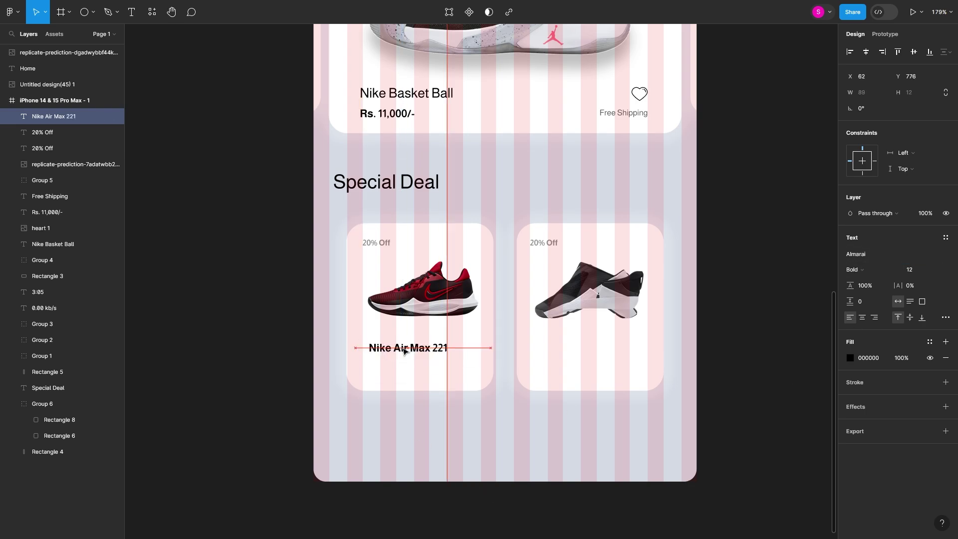
Copy the shoe name into the right card and add prices Rs. 9000/- and Rs. 9090/-.
left_click_drag(416, 343, 541, 351)
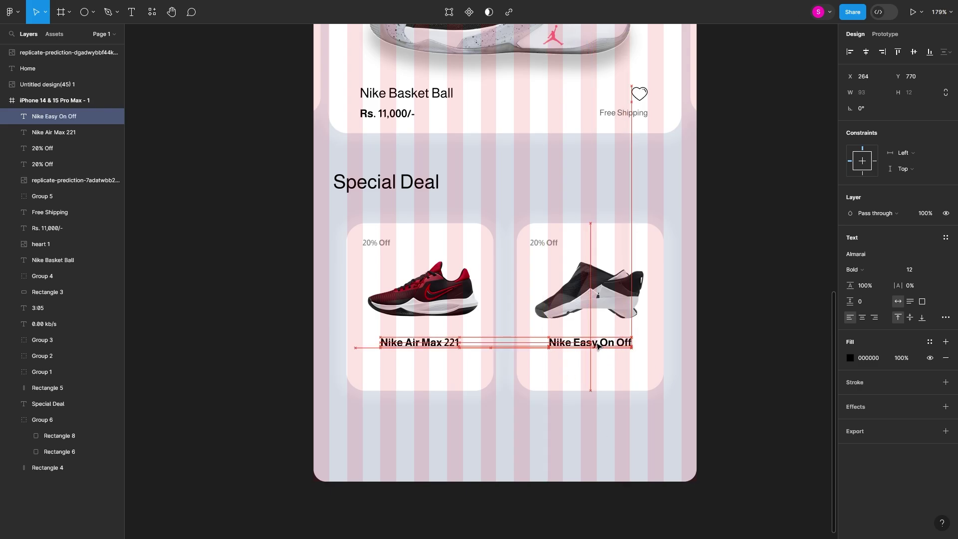
left_click_drag(377, 245, 395, 370)
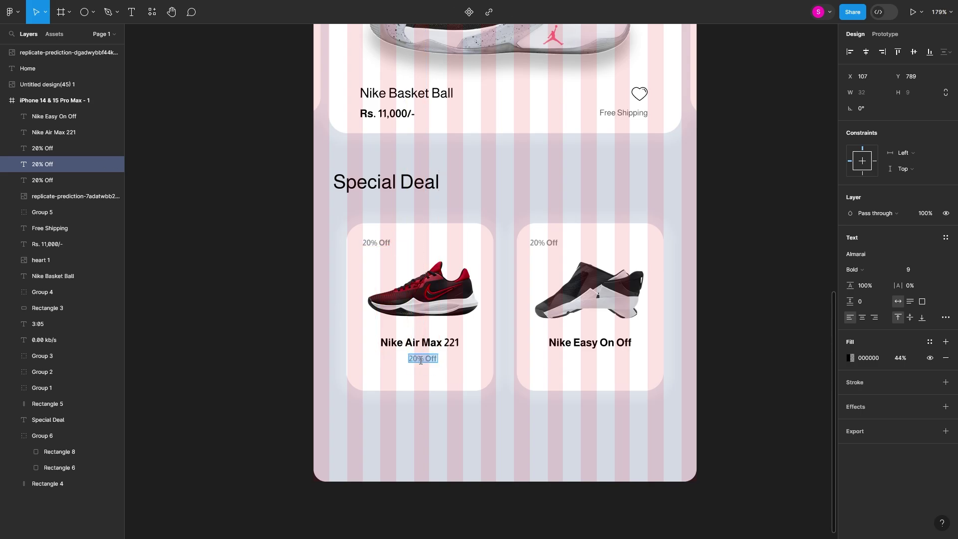
type("/-")
key("Escape")
scroll(428, 370, "up", 5)
left_click_drag(427, 349, 649, 349)
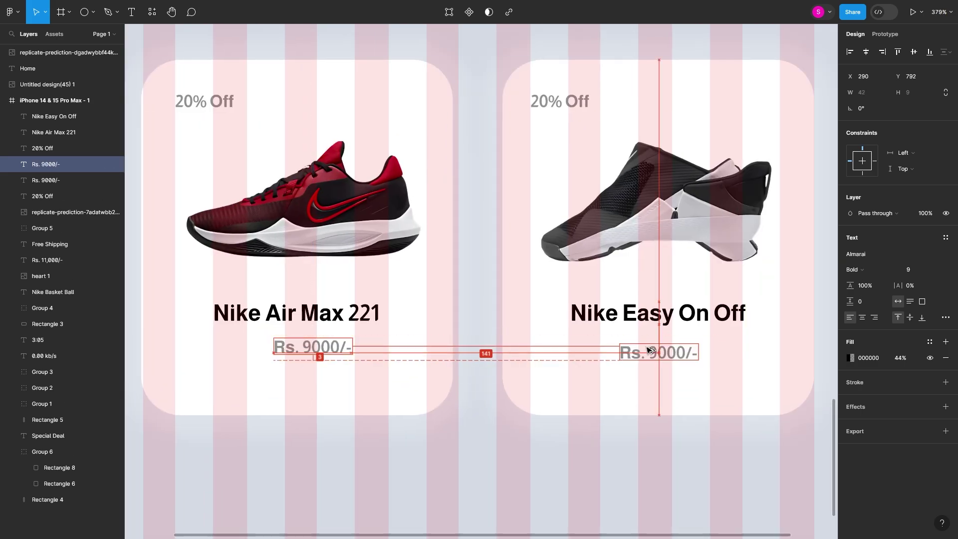
type("9")
key("Escape")
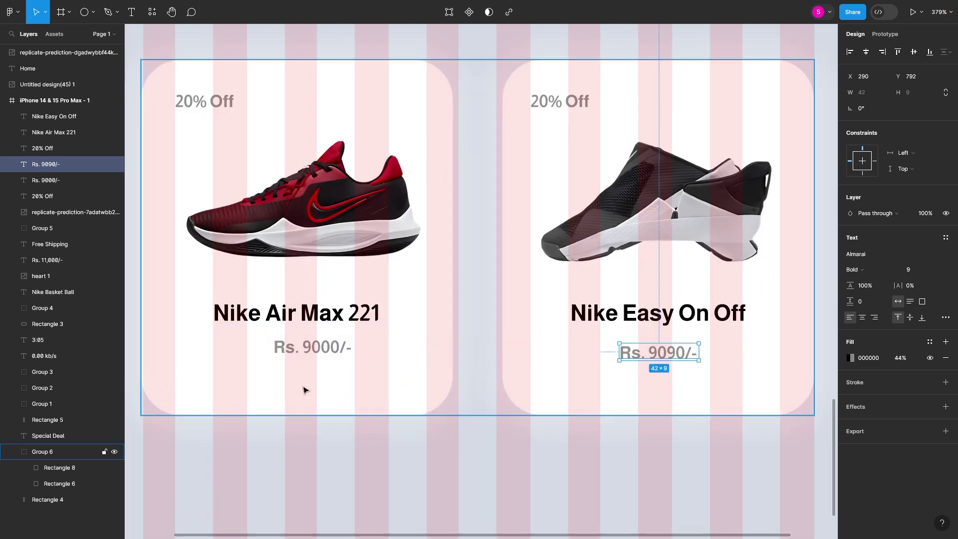
Colour both prices dark grey 393737.
left_click(313, 347, "shift")
left_click(851, 398)
left_click(724, 375)
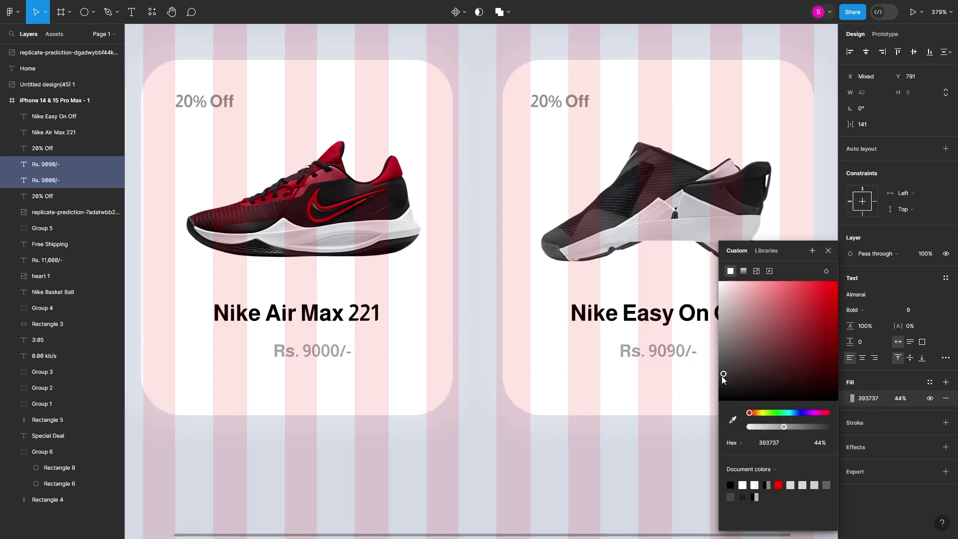
key("Escape")
key("Escape")
left_click(319, 352)
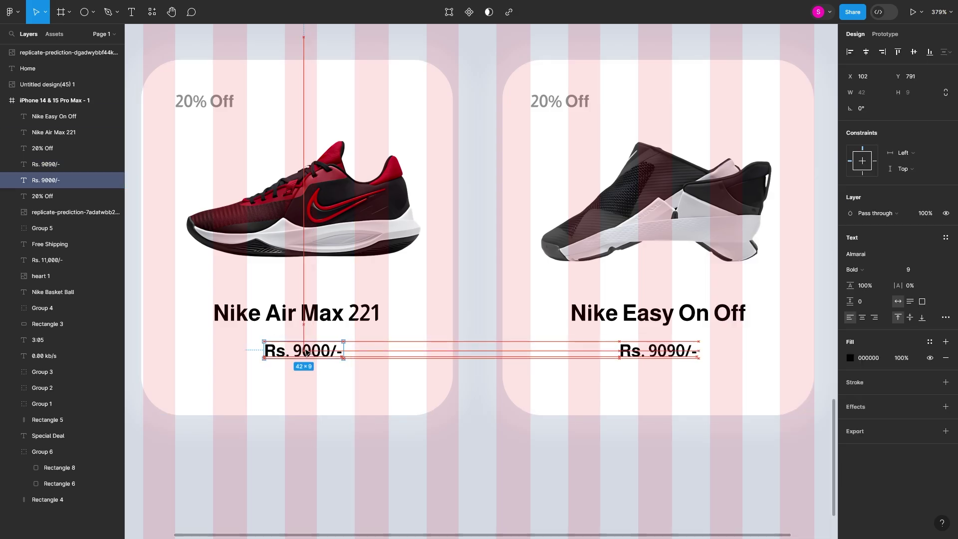
Add a 4.1 (2.1k review) rating below the price, with regular review text and bold 4.1.
left_click(658, 351)
left_click(587, 485)
left_click_drag(194, 106, 231, 389)
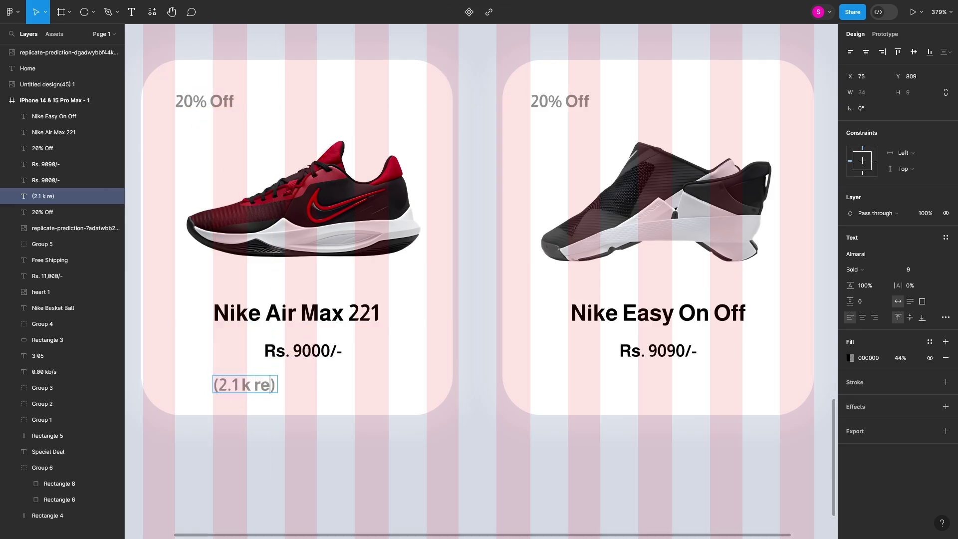
key("ctrl+b")
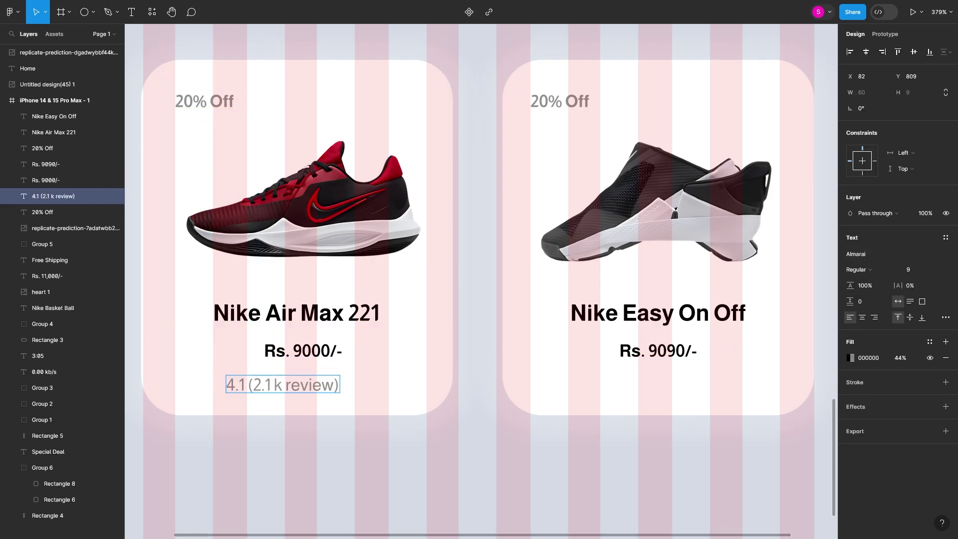
left_click(850, 358)
left_click(857, 270)
key("Escape")
Draw a small red FF2844 star just before the 4.1 rating.
scroll(198, 287, "left", 5)
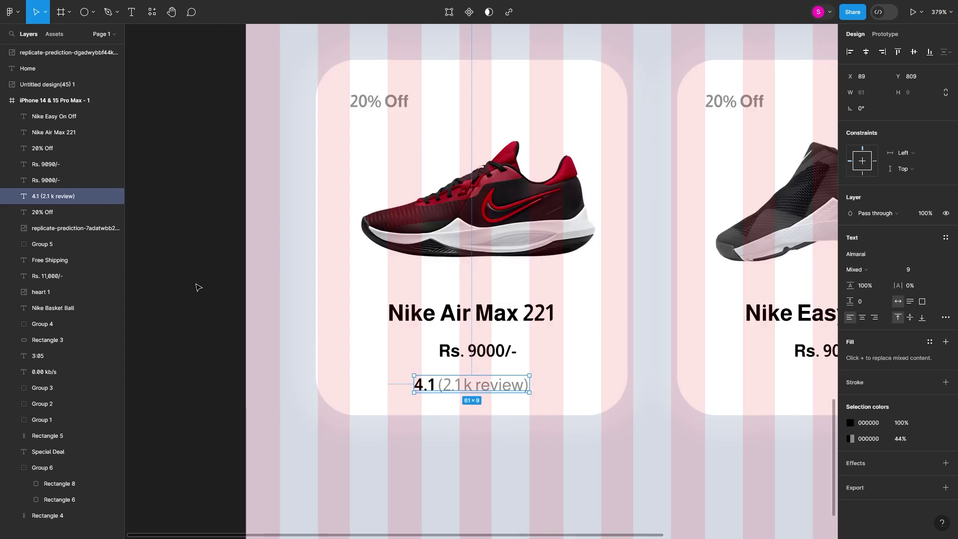
left_click(93, 12)
left_click(50, 103)
left_click(391, 409)
scroll(332, 413, "down", 5)
left_click(850, 269)
left_click(732, 421)
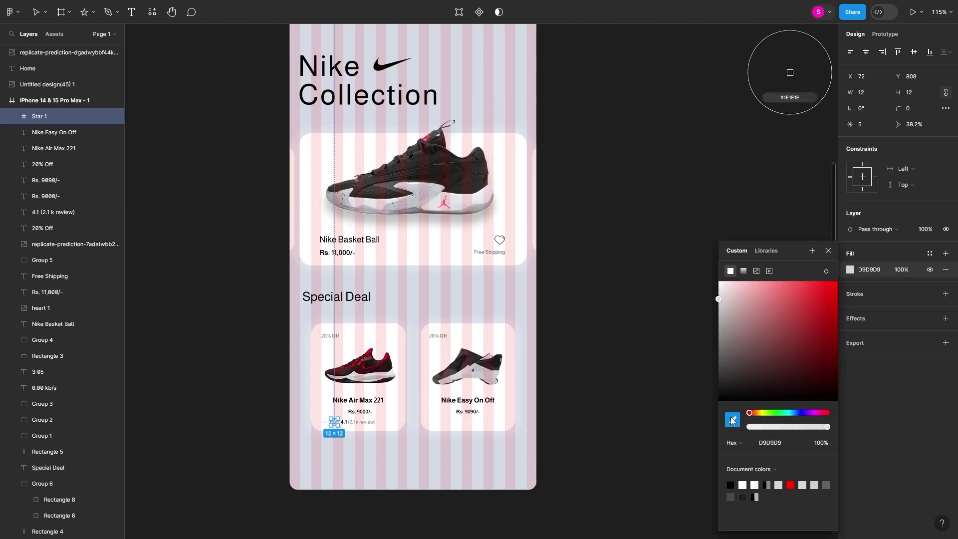
left_click(444, 203)
left_click_drag(821, 314, 819, 280)
key("Escape")
scroll(368, 407, "up", 5)
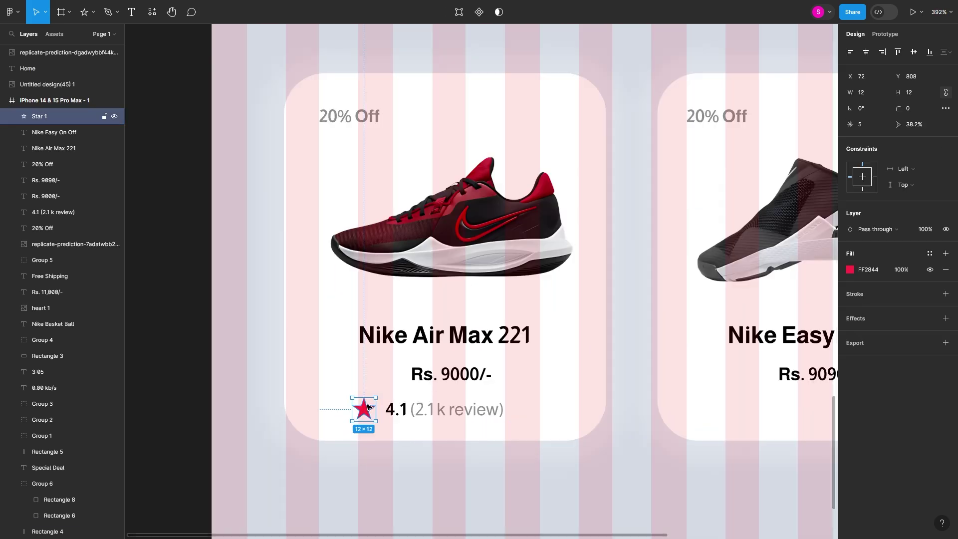
Copy the star and rating into the right card and align both ratings with the prices.
left_click(449, 409, "shift")
left_click_drag(450, 409, 590, 414)
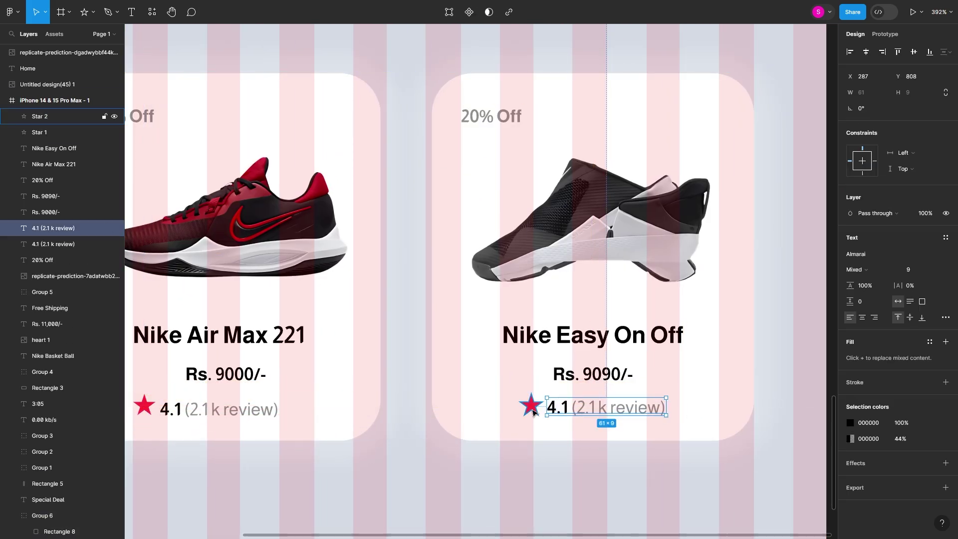
left_click(295, 502)
scroll(220, 474, "left", 1)
scroll(220, 474, "left", 1)
left_click_drag(261, 415, 269, 417)
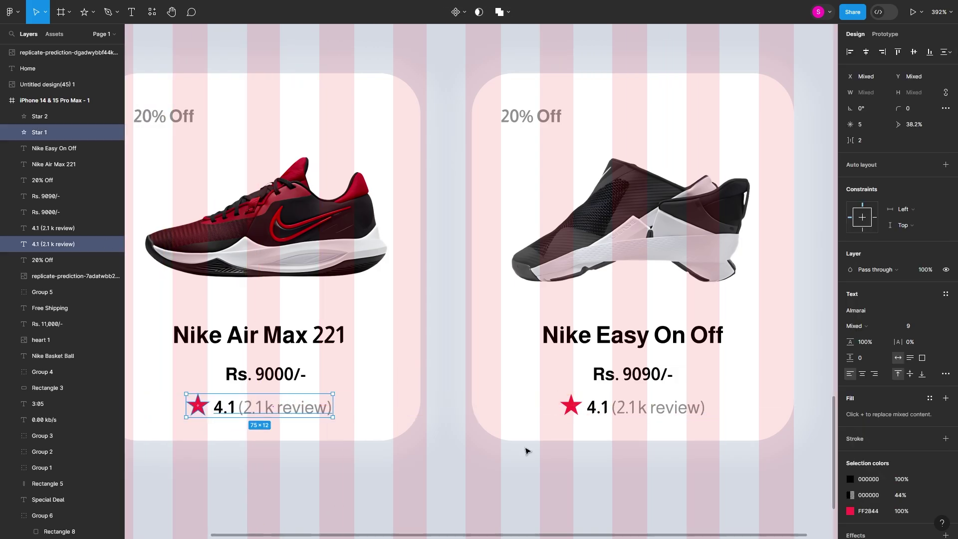
left_click_drag(525, 451, 649, 399)
left_click_drag(174, 429, 714, 399)
Make 'Nike' in the Nike Collection heading bold and red FF2844.
key("Escape")
scroll(343, 425, "down", 5)
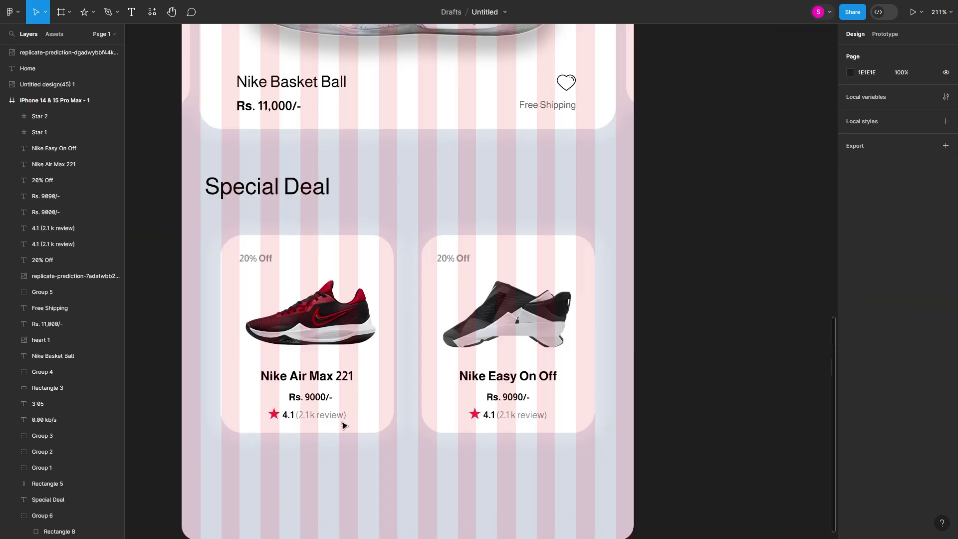
scroll(343, 425, "up", 10)
double_click(253, 118)
left_click(858, 269)
left_click(850, 339)
scroll(642, 350, "down", 5)
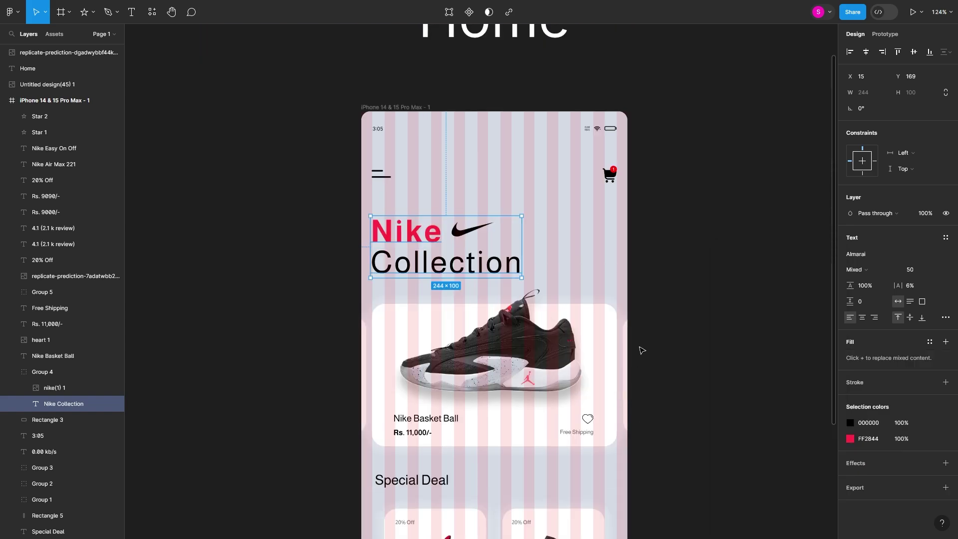
left_click(850, 439)
left_click(733, 420)
key("Escape")
key("Escape")
key("Escape")
Add a 'See all' text label beside the Special Deal heading.
scroll(473, 400, "down", 5)
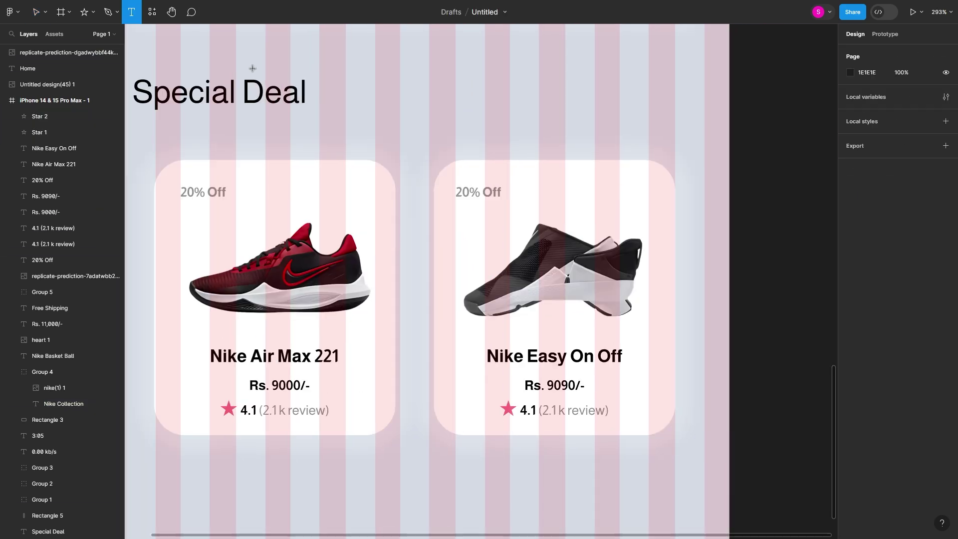
left_click(619, 102)
type("See all")
key("Escape")
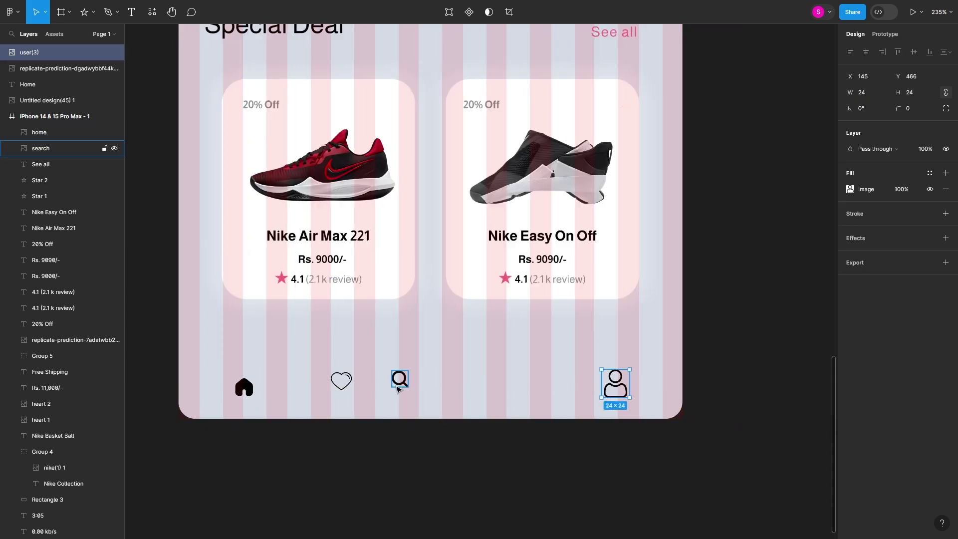
Space the four nav icons evenly and swap the search and heart icons.
left_click(398, 379)
left_click(244, 387, "shift")
left_click(342, 381, "shift")
left_click(615, 385, "shift")
key("alt+shift+h")
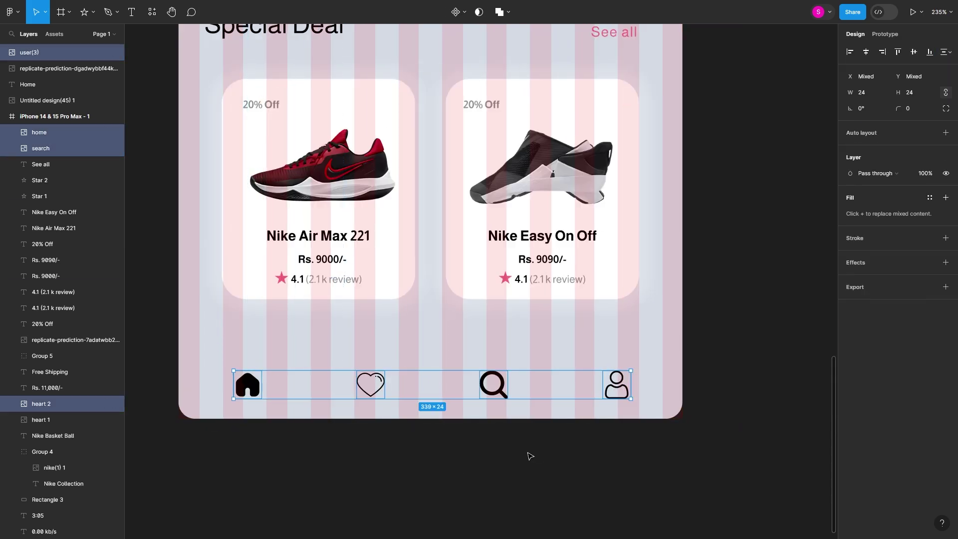
scroll(516, 374, "right", 2)
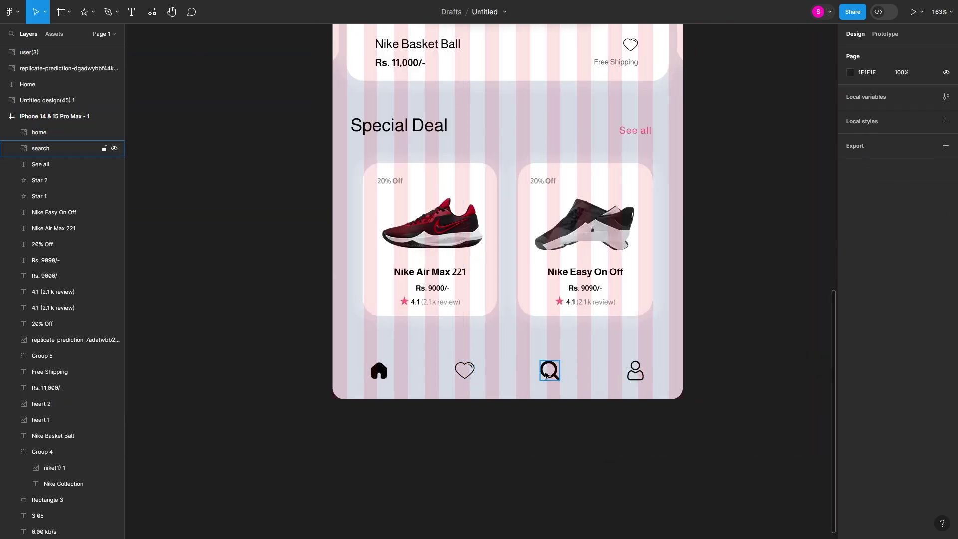
left_click_drag(550, 371, 449, 371)
Wrap the icon row in an auto-layout frame and move it to the phone's bottom.
key("shift+a")
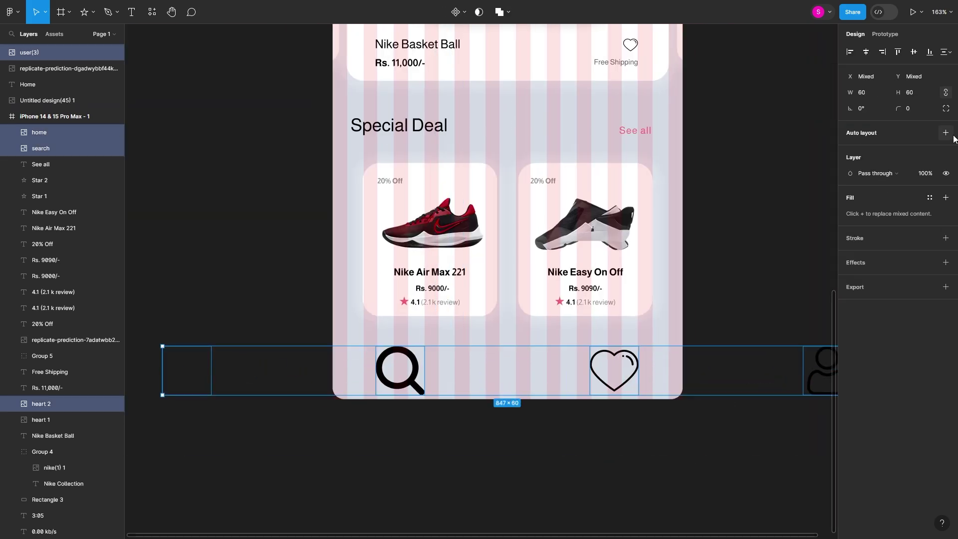
scroll(528, 370, "down", 3)
key("shift+1")
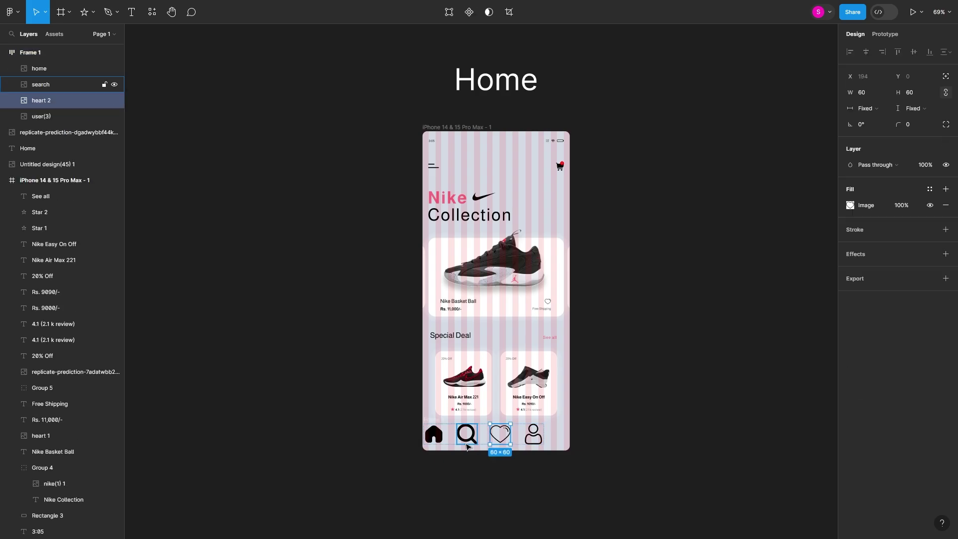
key("Return")
left_click_drag(467, 437, 528, 438)
key("shift+2")
scroll(467, 434, "down", 3)
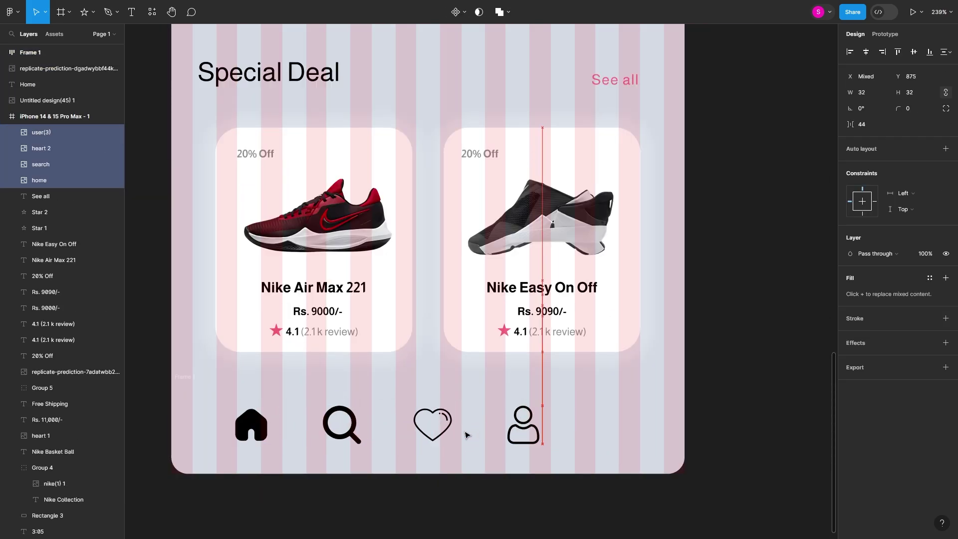
Group the four nav icons with Ctrl+G instead of the auto-layout frame.
left_click(453, 422)
left_click(344, 488)
left_click_drag(343, 488, 544, 399)
key("shift+2")
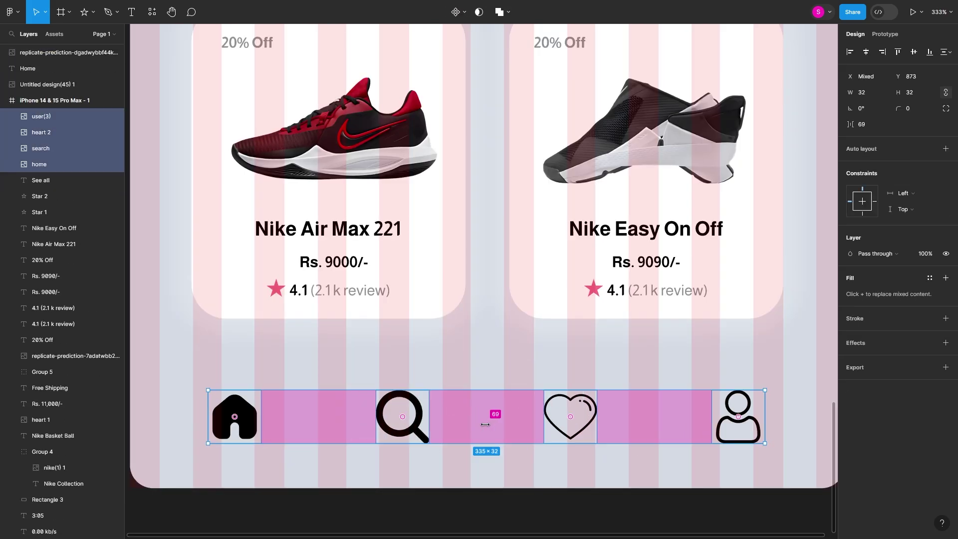
left_click(866, 52)
key("ctrl+z")
key("ctrl+g")
scroll(449, 454, "down", 5)
key("Escape")
Add a drop shadow to the home icon and fade the other three icons to 75%.
double_click(363, 439)
left_click(945, 302)
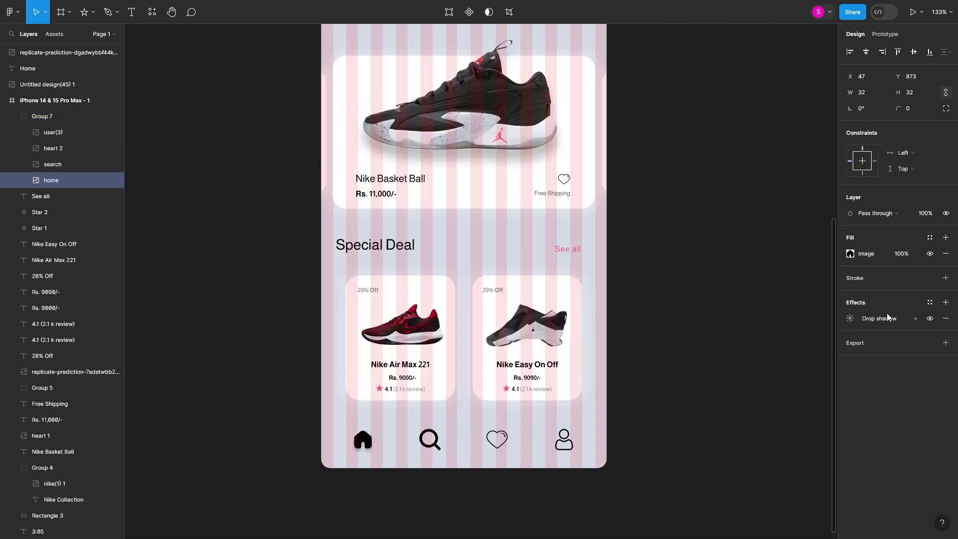
left_click(850, 316)
left_click(721, 458)
left_click_drag(721, 459, 424, 444)
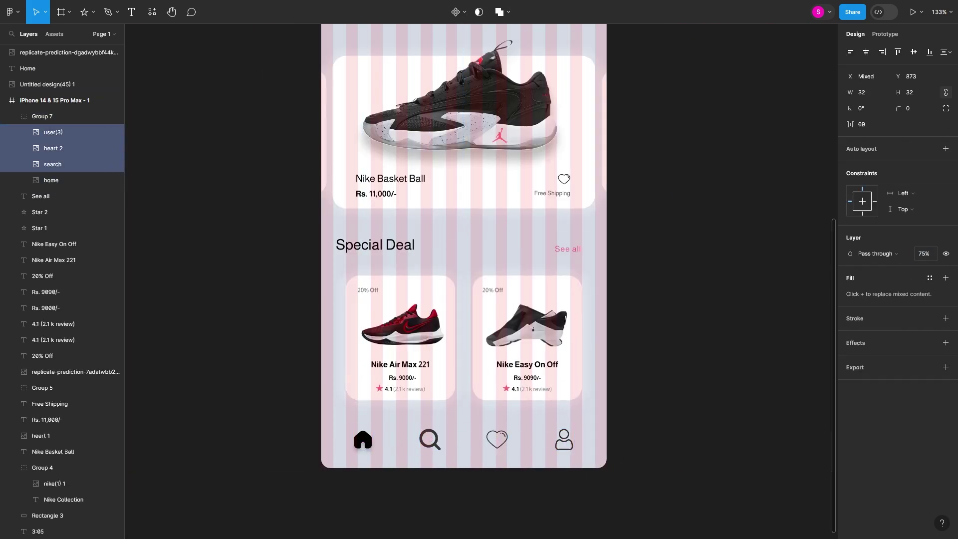
left_click(725, 363)
Duplicate the Home phone frame and move the copy to the right.
key("shift+1")
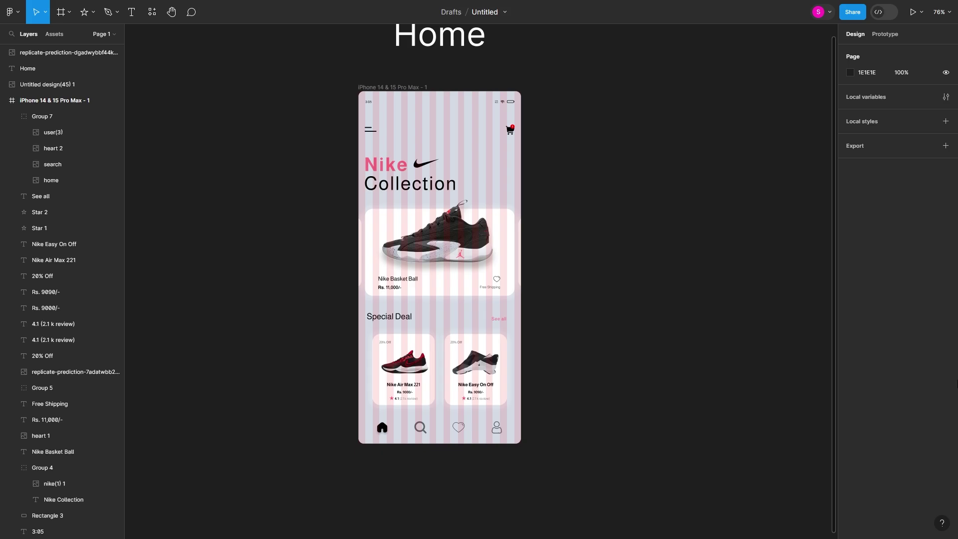
left_click(393, 87)
key("ctrl+d")
left_click_drag(459, 250, 614, 250)
Copy the Home title as a Product title and place a phone frame copy beneath it.
scroll(223, 131, "up", 5)
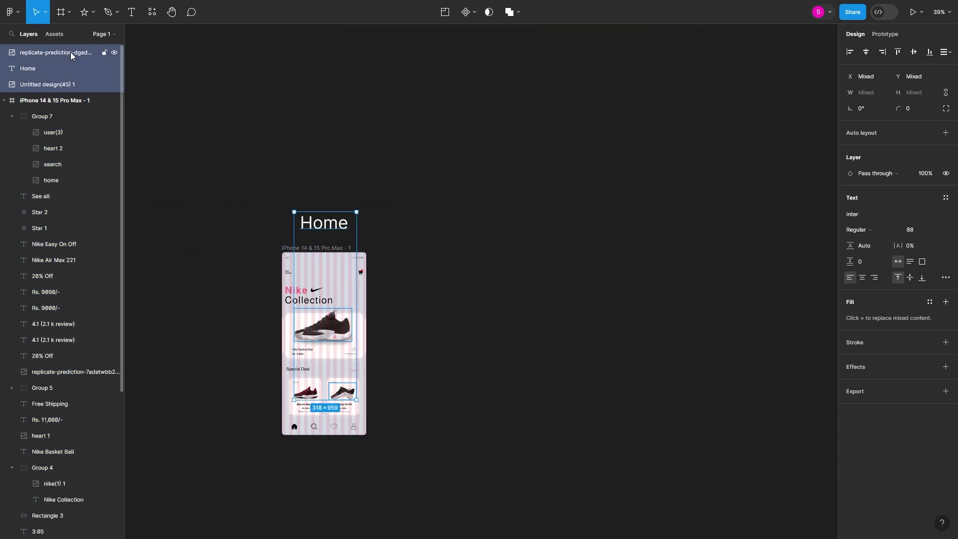
left_click_drag(316, 230, 519, 223)
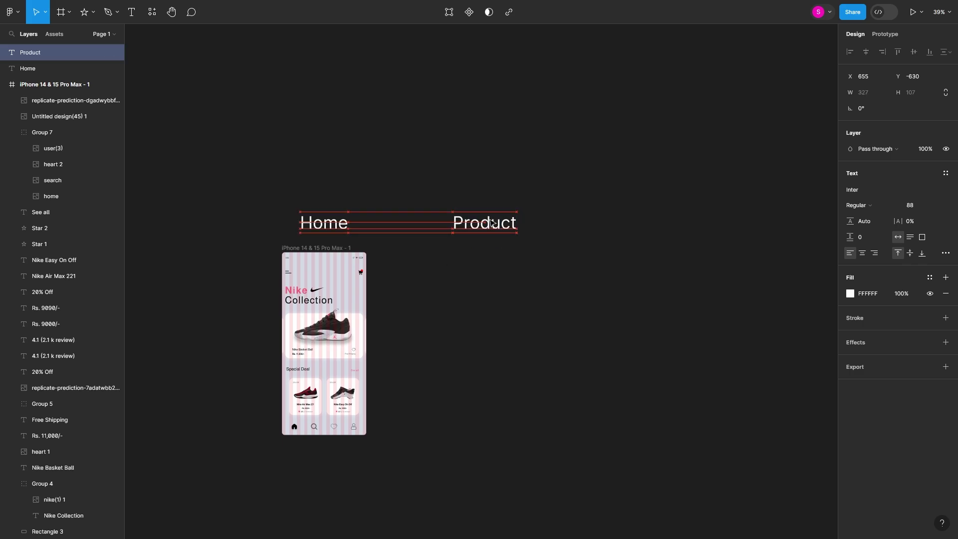
left_click_drag(328, 376, 474, 375)
Delete the copied frame's content and copy the shoe image into it.
scroll(431, 263, "up", 5)
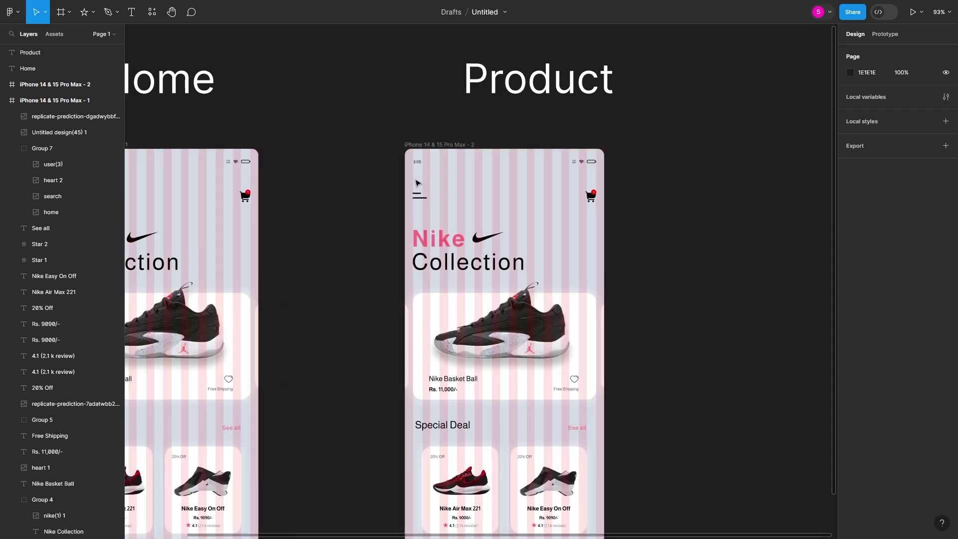
left_click_drag(412, 103, 594, 473)
key("Delete")
left_click_drag(180, 254, 521, 209)
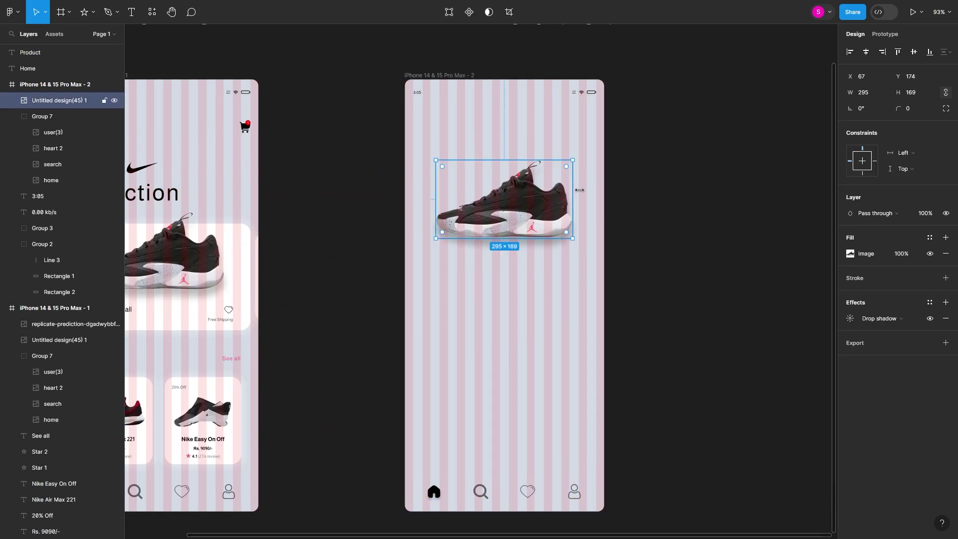
Tilt the shoe about 23° and fill the circle behind it light pink.
mouse_move(438, 255)
left_mouse_down()
mouse_move(420, 226)
mouse_move(409, 226)
left_mouse_up()
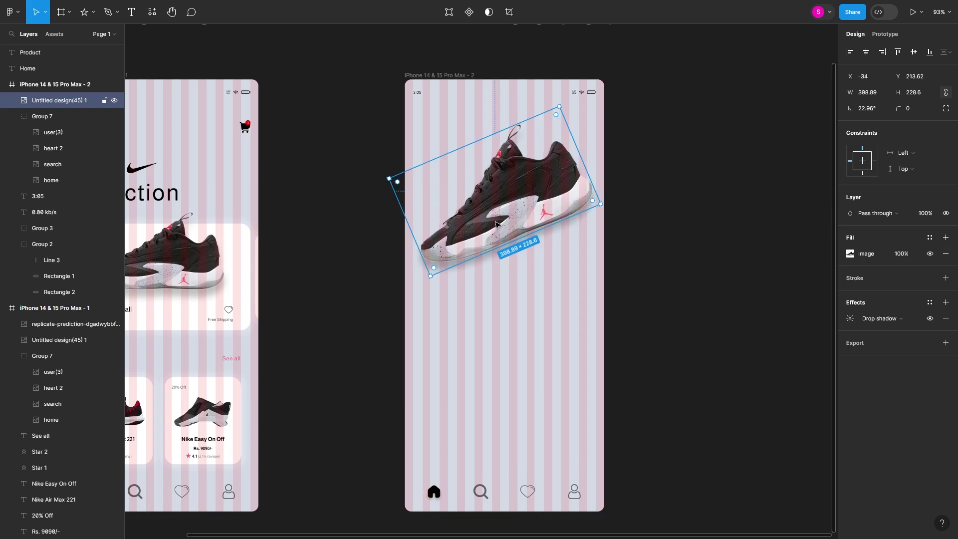
scroll(252, 153, "up", 2)
left_click_drag(502, 227, 486, 165)
left_click(850, 254)
left_click(728, 294)
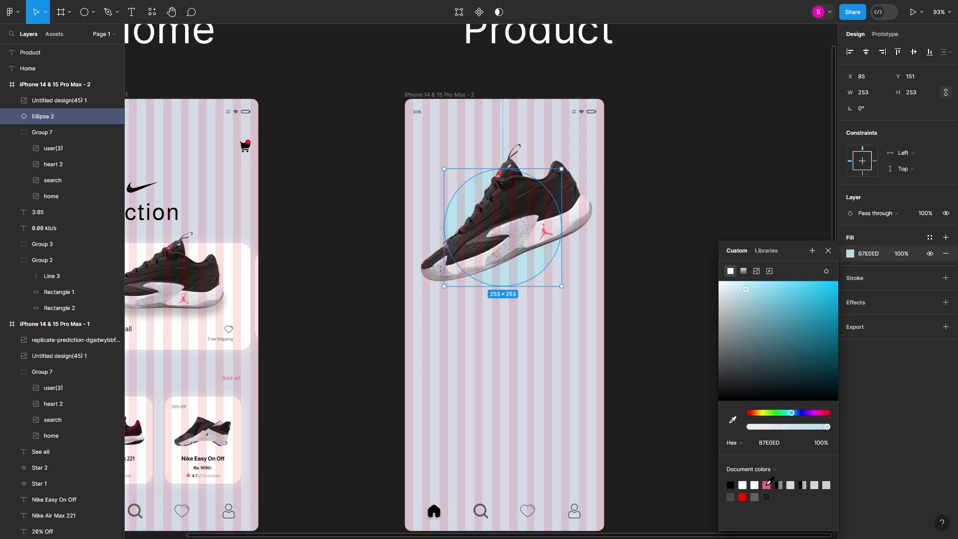
left_click(767, 485)
left_click(737, 283)
Draw a larger ring around the shoe with a pale pink E3CED2 outline and duplicate it.
key("o")
left_click_drag(420, 131, 597, 308)
left_click(946, 254)
left_click(946, 278)
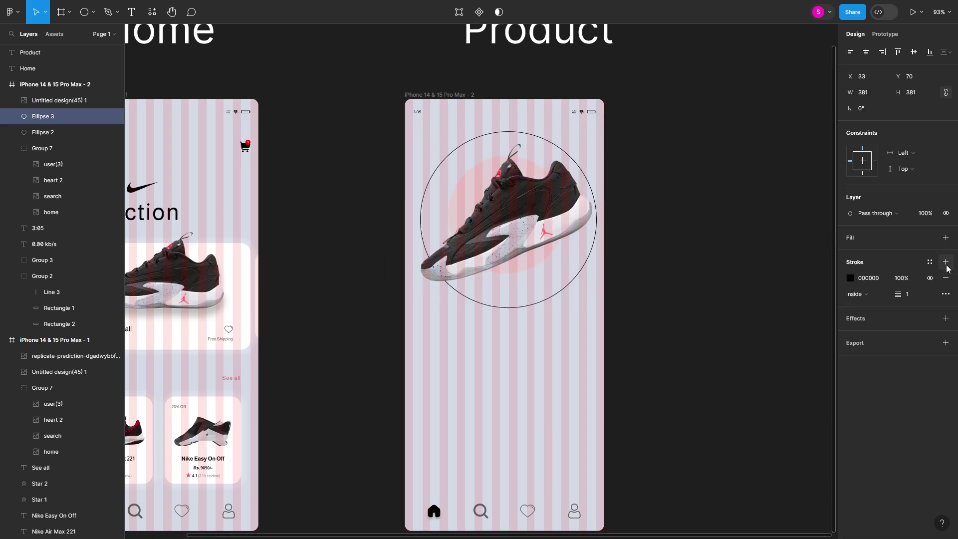
left_click(850, 278)
left_click(767, 484)
left_click(733, 420)
left_click(488, 133)
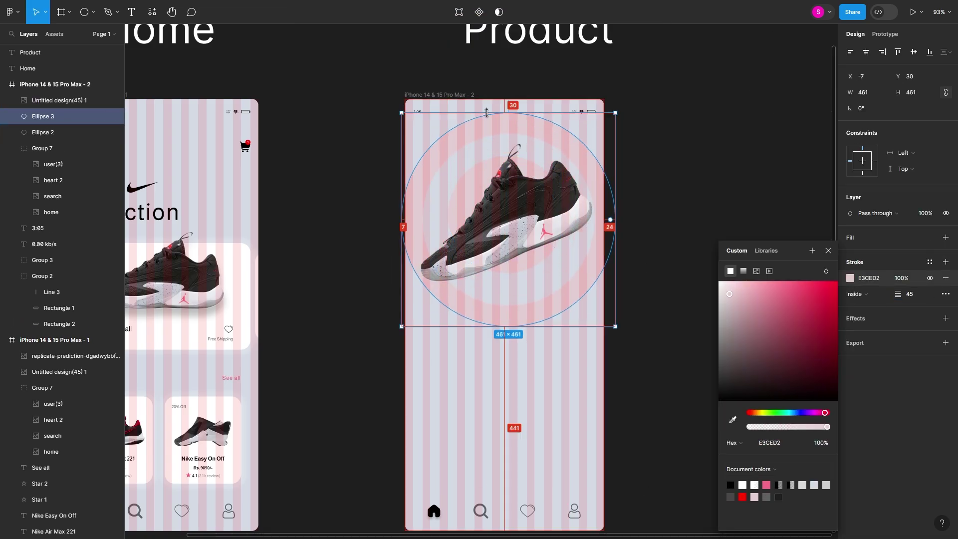
left_click_drag(487, 112, 515, 120)
left_click(515, 133)
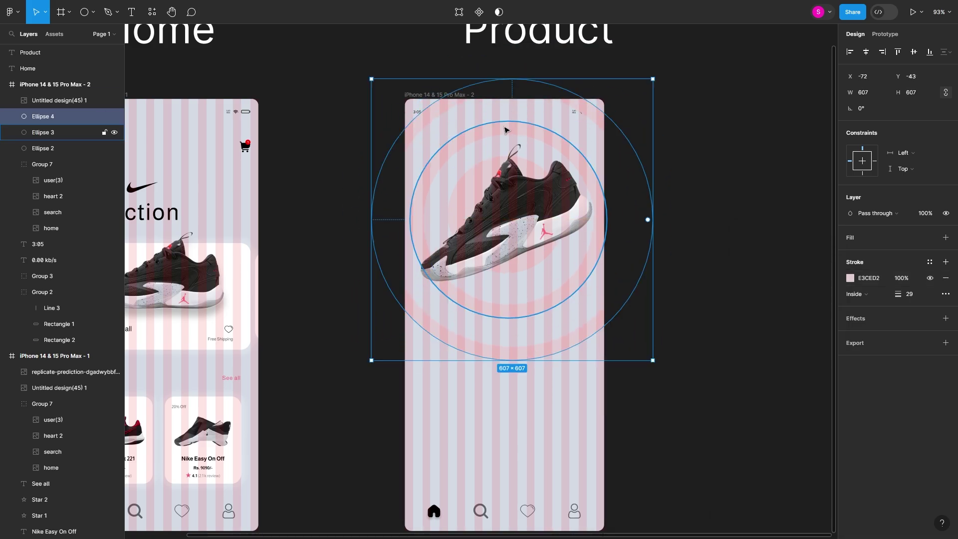
key("ctrl+d")
Add a flat 35% black oval under the shoe and apply a layer blur to it.
left_click(539, 317, "shift")
key("Escape")
key("o")
mouse_move(484, 288)
left_mouse_down()
mouse_move(525, 296)
mouse_move(475, 289)
mouse_move(526, 277)
mouse_move(504, 287)
mouse_move(540, 295)
left_mouse_up()
left_click(850, 253)
left_click(898, 254)
type("35")
left_click(867, 330)
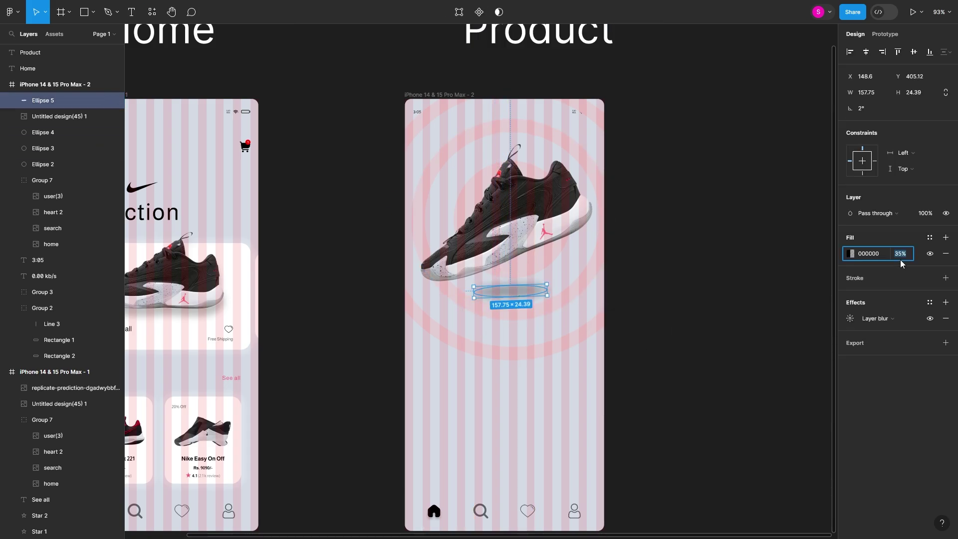
Add a drop shadow effect to the three pink rings, Ellipses 2–4.
left_click(785, 336)
scroll(662, 273, "down", 3)
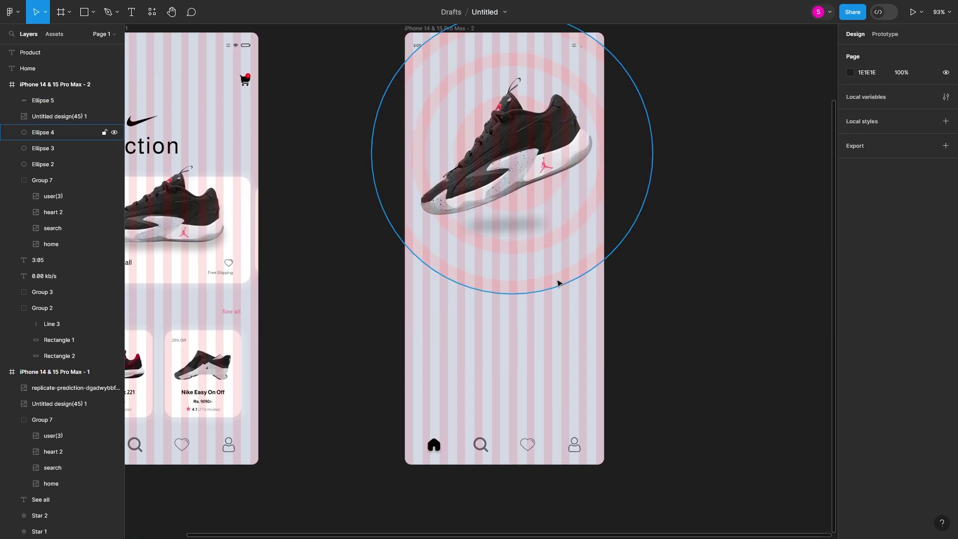
left_click(557, 281)
left_click(849, 334)
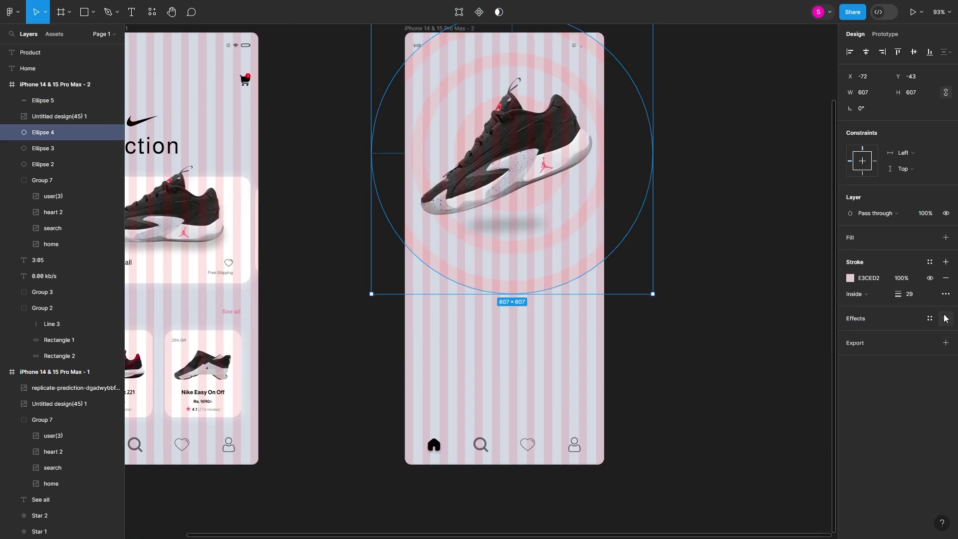
left_click(759, 263)
scroll(759, 262, "up", 3)
left_click(42, 132)
left_click(43, 164, "shift")
left_click(880, 375)
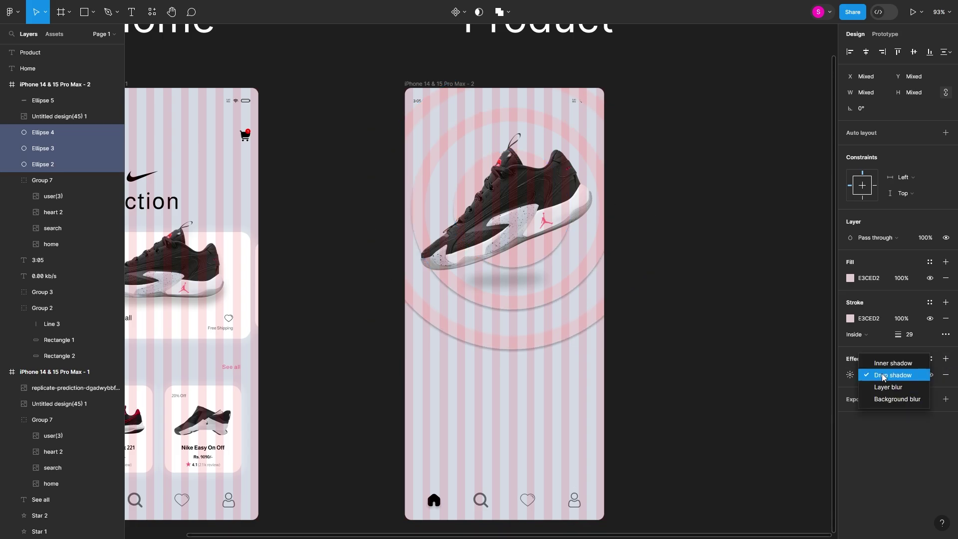
left_click(850, 375)
left_click(730, 431)
Soften the ring shadow blur and add four rounded tiles below the shoe.
left_click_drag(779, 399, 798, 400)
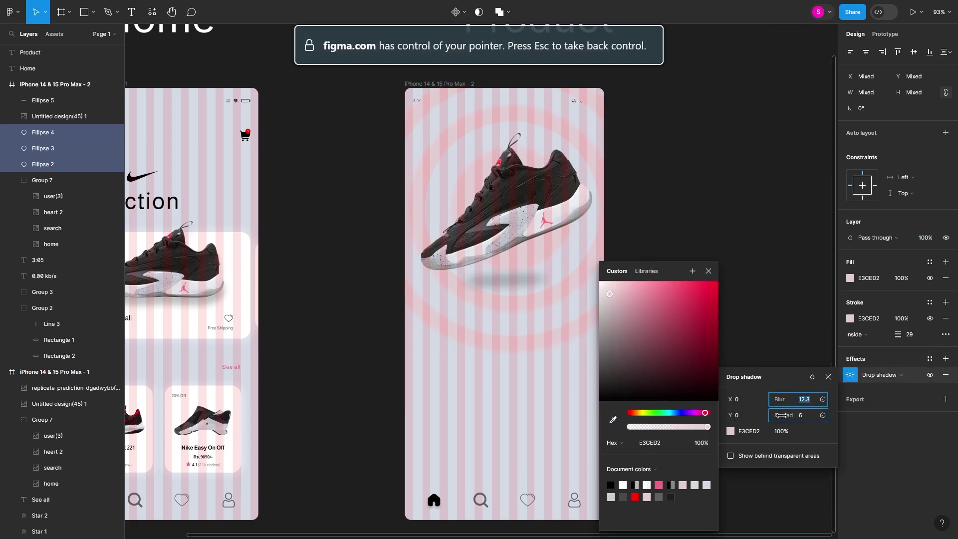
left_click(797, 335)
mouse_move(257, 287)
left_mouse_down()
mouse_move(479, 314)
mouse_move(569, 313)
left_mouse_up()
key("ctrl+d")
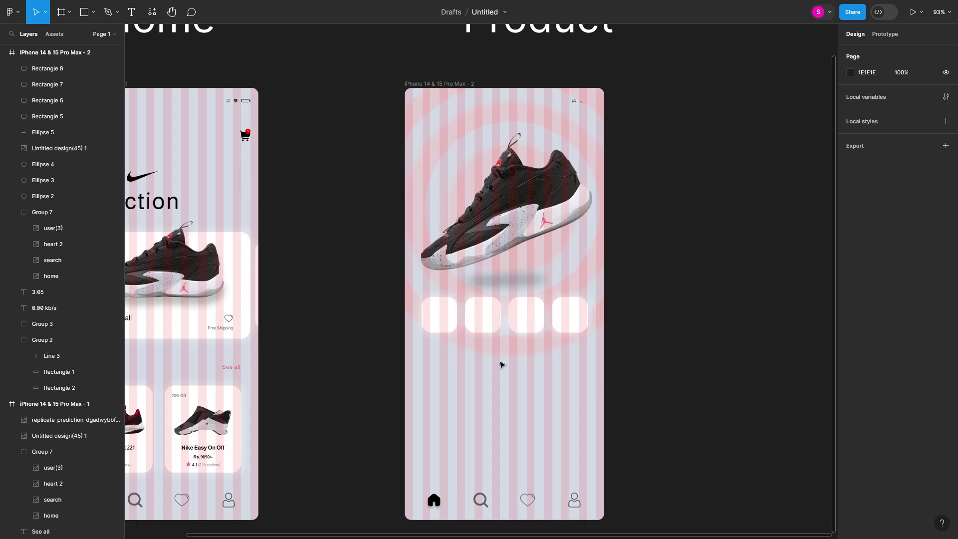
Resize the new tile to 71×71, copy it along the row, and select all four tiles.
scroll(458, 317, "up", 5)
left_click_drag(394, 239, 404, 251)
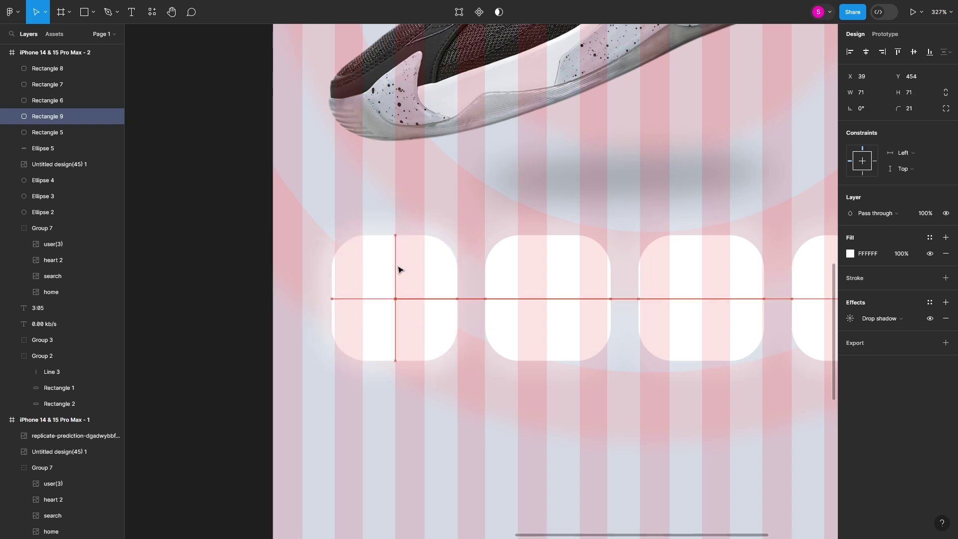
scroll(398, 270, "down", 5)
mouse_move(381, 285)
left_mouse_down()
mouse_move(600, 279)
mouse_move(464, 279)
left_mouse_up()
scroll(435, 371, "up", 3)
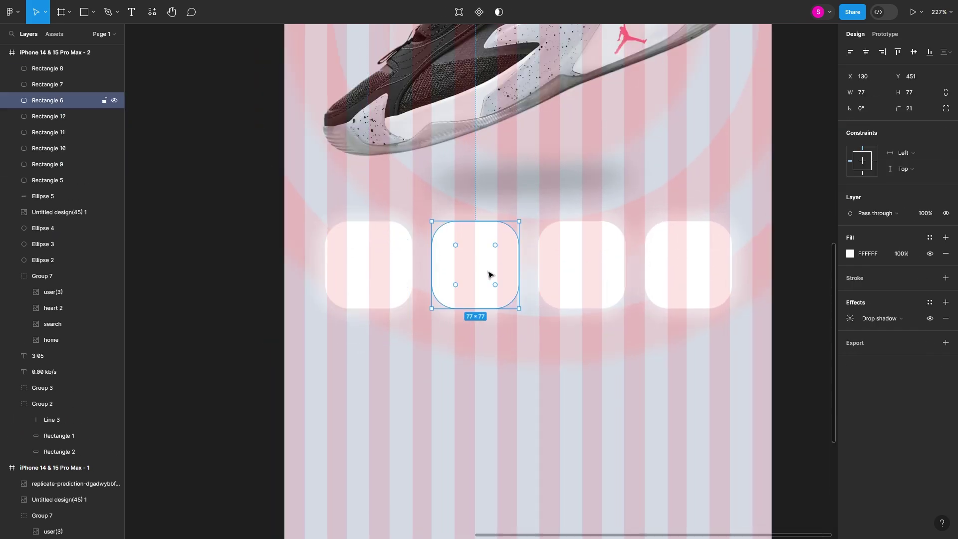
left_click(572, 265)
scroll(53, 134, "up", 2)
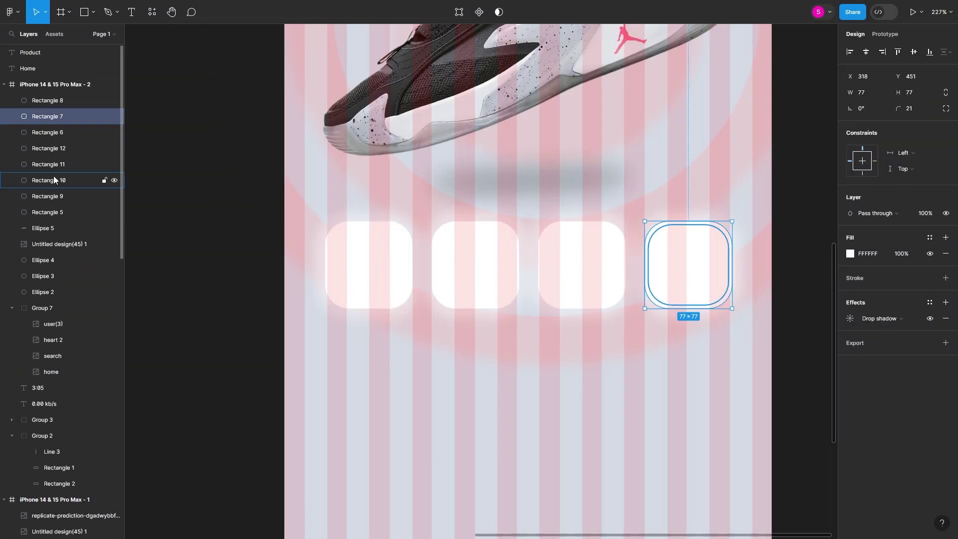
left_click_drag(53, 176, 52, 102)
left_click(49, 132, "shift")
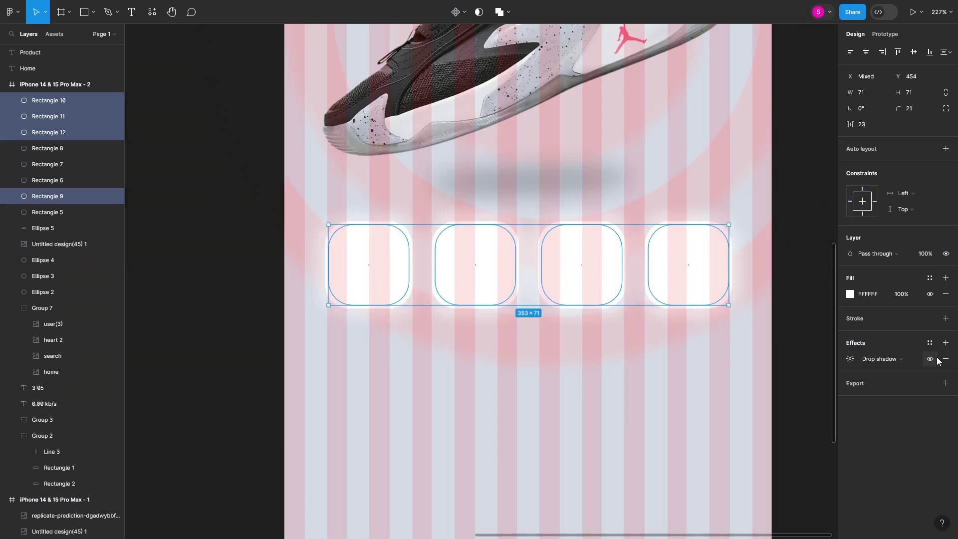
Remove the tiles' white fill and give them a 2px light grey DADADA stroke.
left_click(946, 294)
left_click(945, 302)
left_click(850, 319)
left_click_drag(729, 294, 717, 284)
left_click(873, 375)
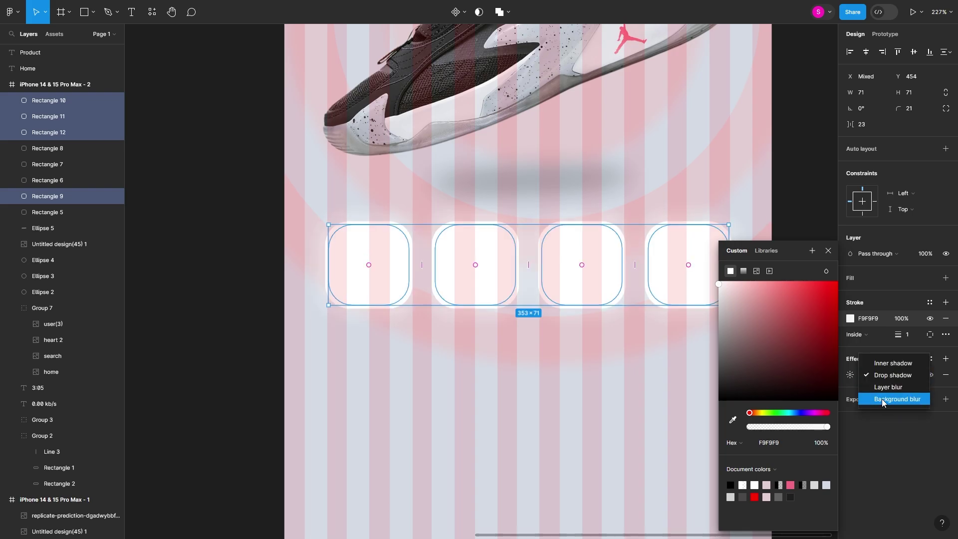
left_click(908, 334)
type("2")
left_click(769, 442)
type("DADADA")
key("Return")
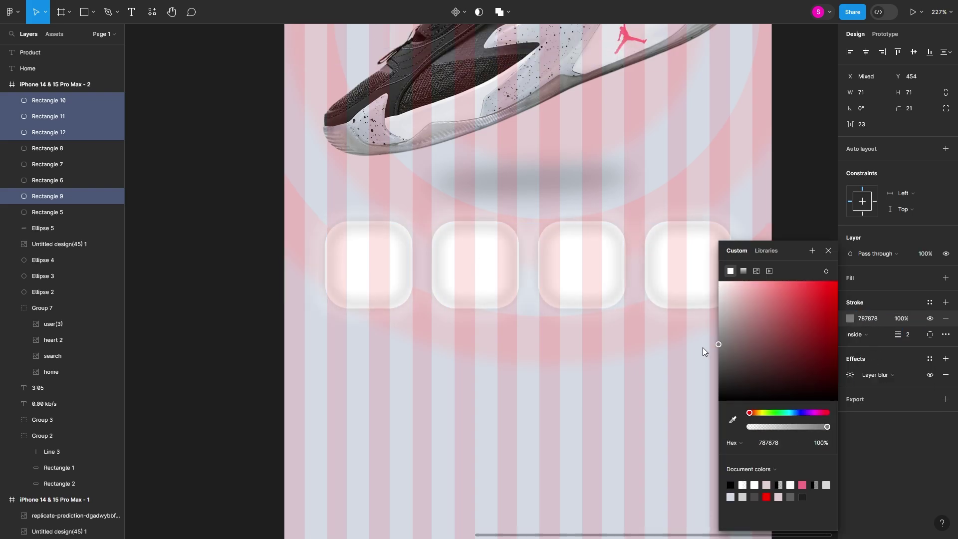
left_click(850, 375)
Switch the tiles' effect to a layer blur and increase the blur amount.
left_click_drag(730, 398, 736, 398)
left_click(891, 374)
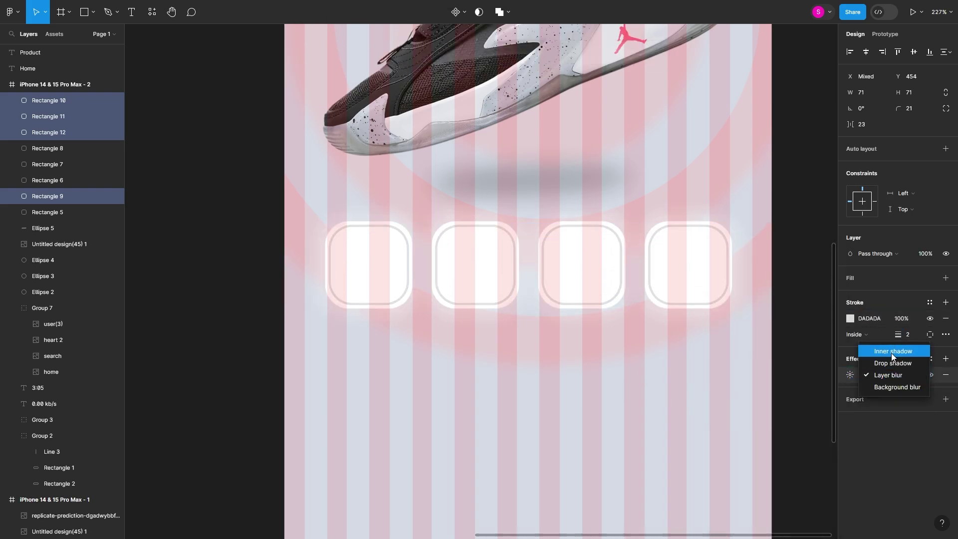
left_click(891, 352)
left_click(878, 375)
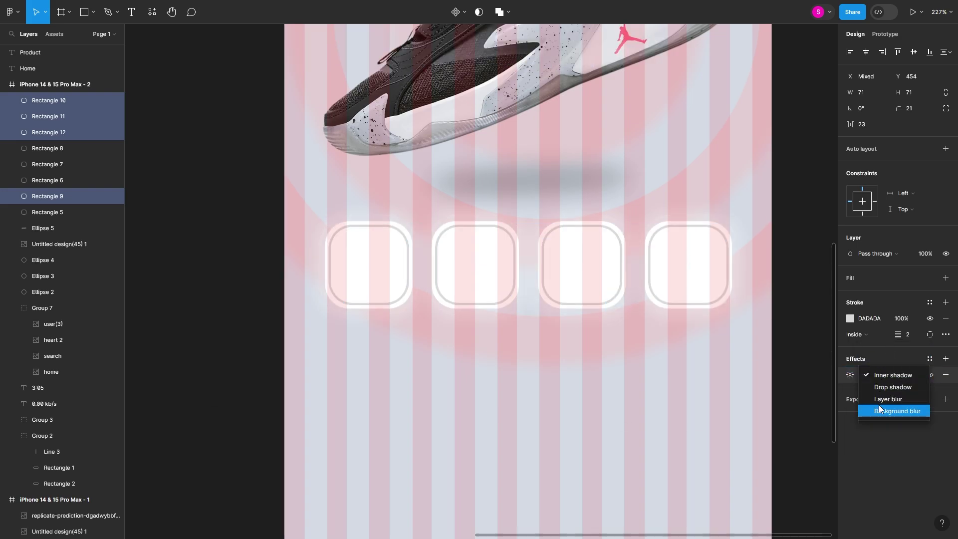
left_click(883, 398)
left_click_drag(732, 398, 749, 397)
left_click(850, 319)
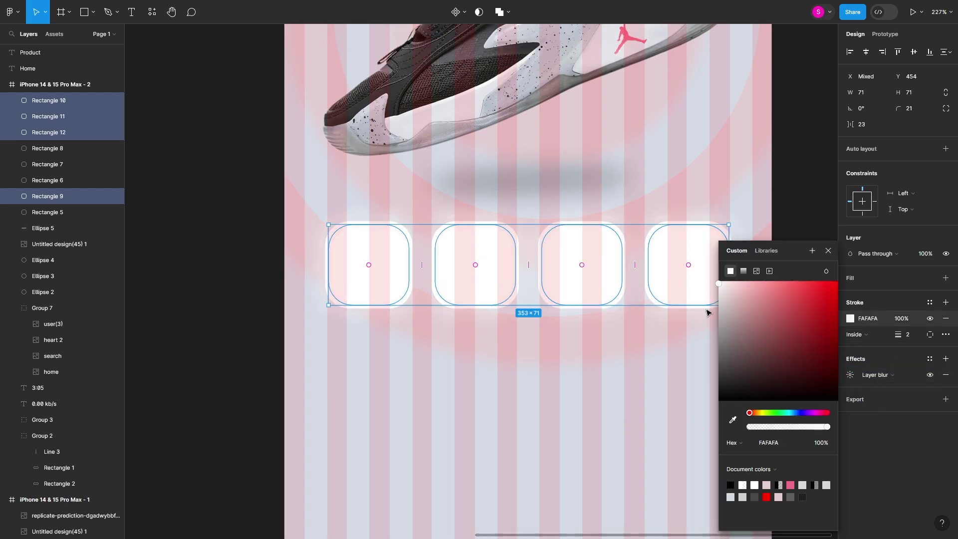
left_click(573, 382)
scroll(539, 363, "down", 5)
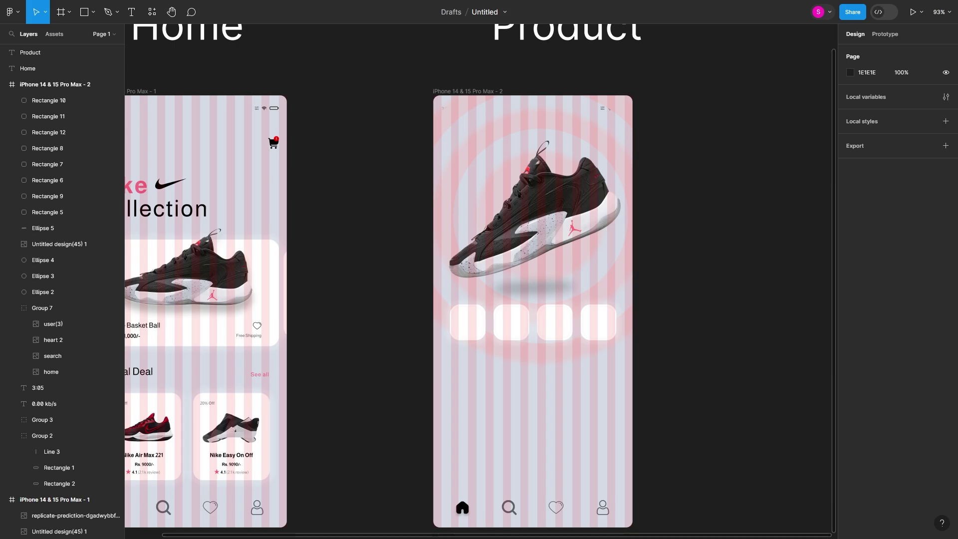
scroll(502, 472, "down", 3)
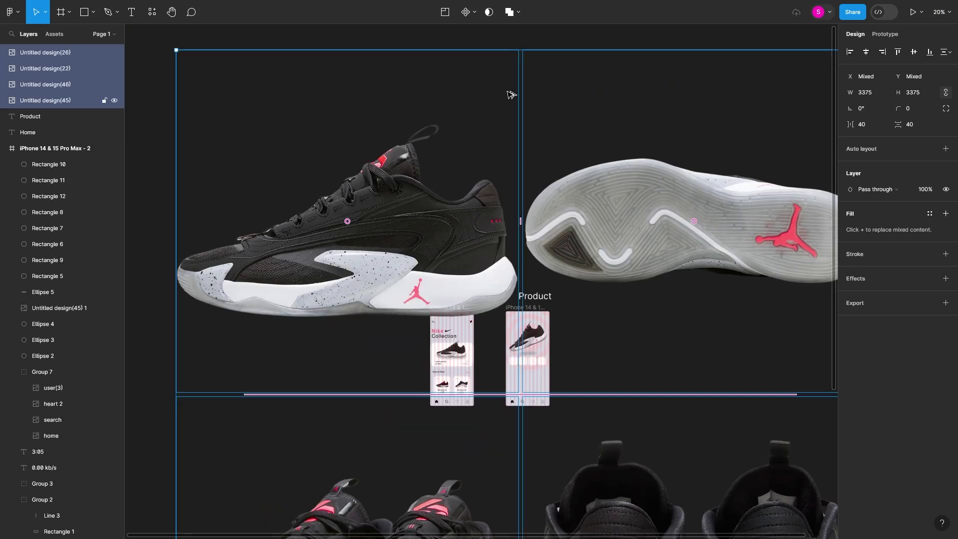
Move the side, sole, pair and back shoe views into the four tiles.
scroll(519, 393, "up", 5)
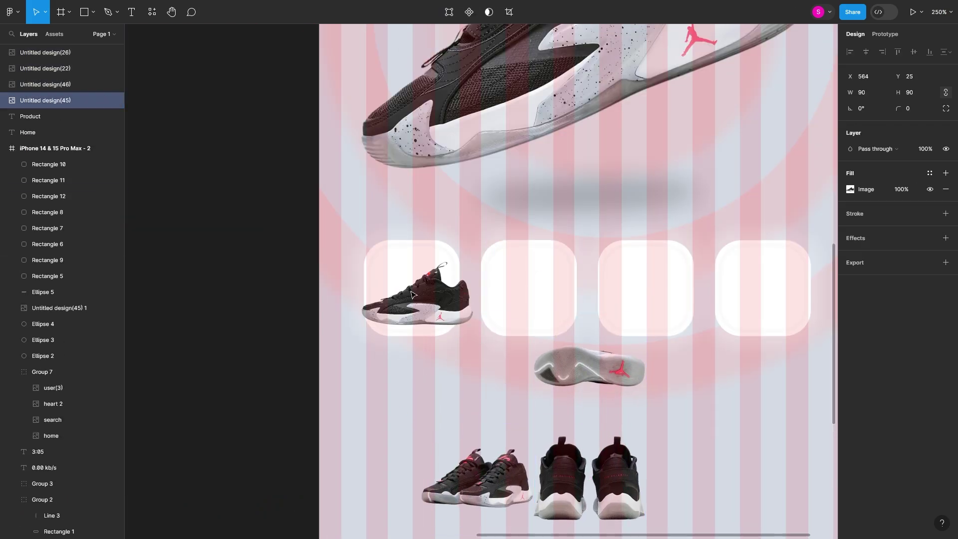
left_click_drag(503, 328, 425, 304)
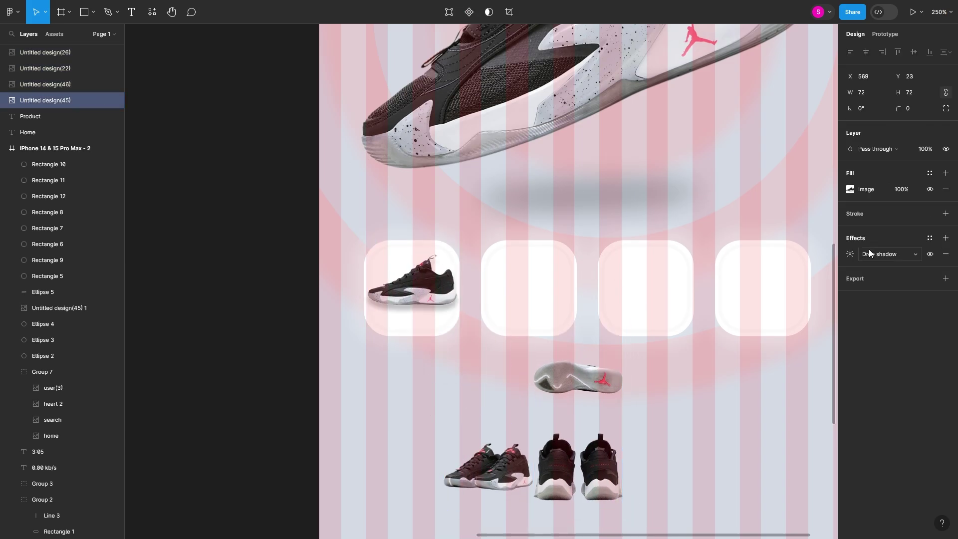
left_click(869, 253)
left_click_drag(596, 386, 537, 308)
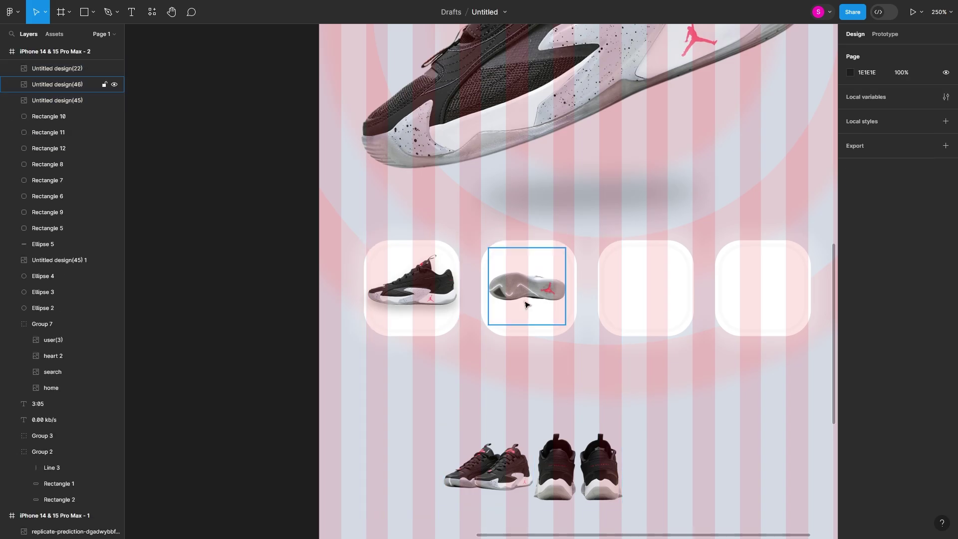
left_click_drag(486, 464, 662, 302)
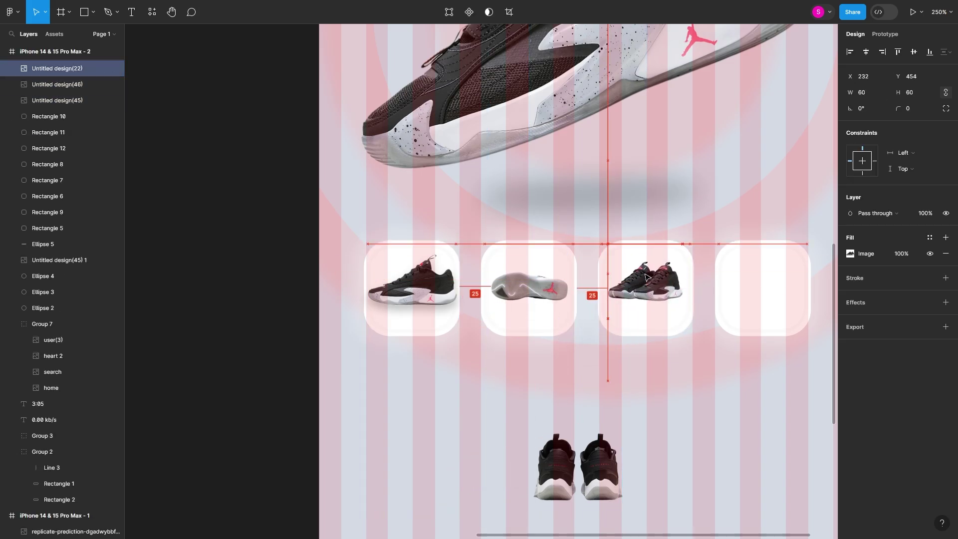
left_click_drag(577, 466, 772, 287)
Select the shoe images and add a drop shadow with an adjusted vertical offset.
scroll(695, 259, "right", 3)
left_click(569, 284, "shift")
left_click(454, 288, "shift")
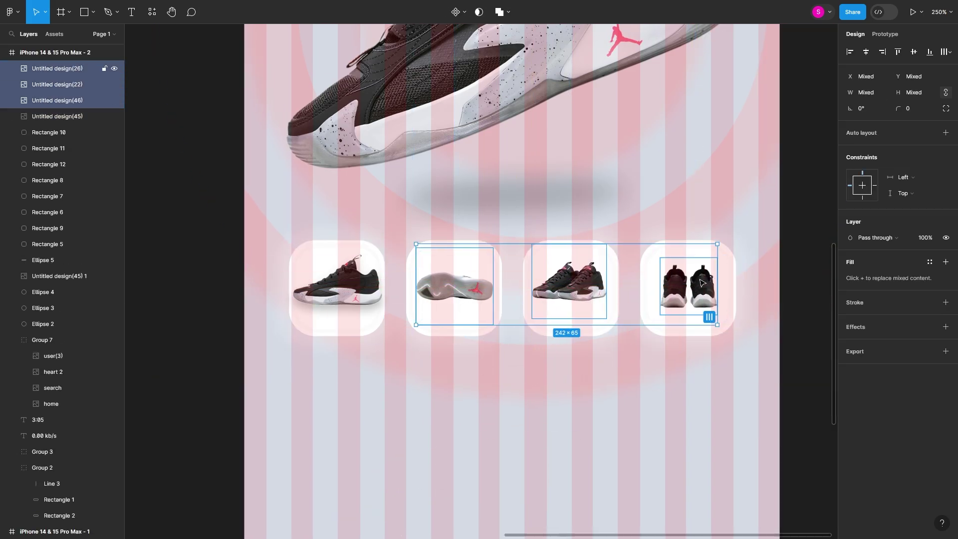
left_click(946, 326)
left_click(879, 343)
left_click(850, 343)
left_click(743, 383)
left_click(300, 389)
left_click(391, 384)
scroll(364, 346, "down", 5)
scroll(406, 398, "up", 3)
Paste the Nike Basket Ball Shoe title and set it to size 22 with a heavier weight.
key("t")
key("ctrl+v")
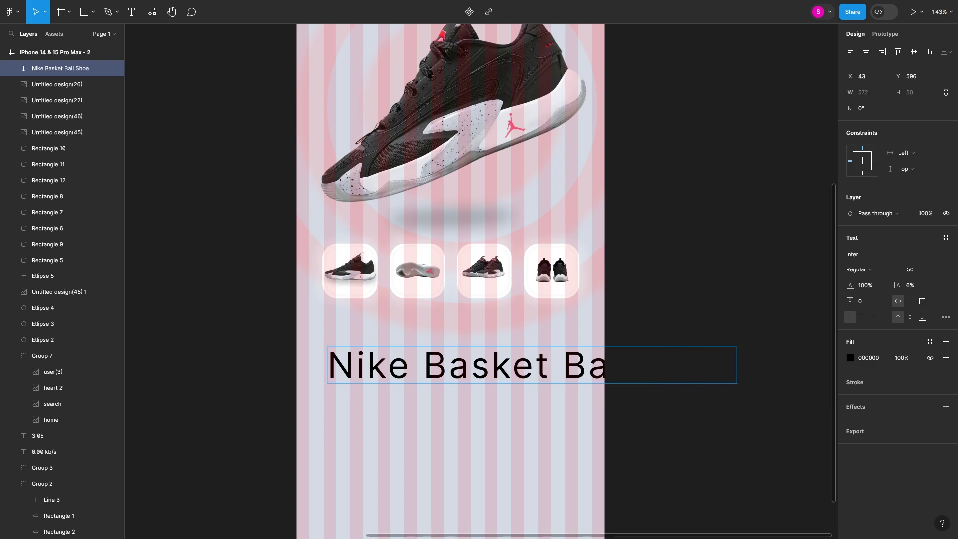
key("ctrl+a")
left_click(910, 269)
type("22")
left_click(858, 269)
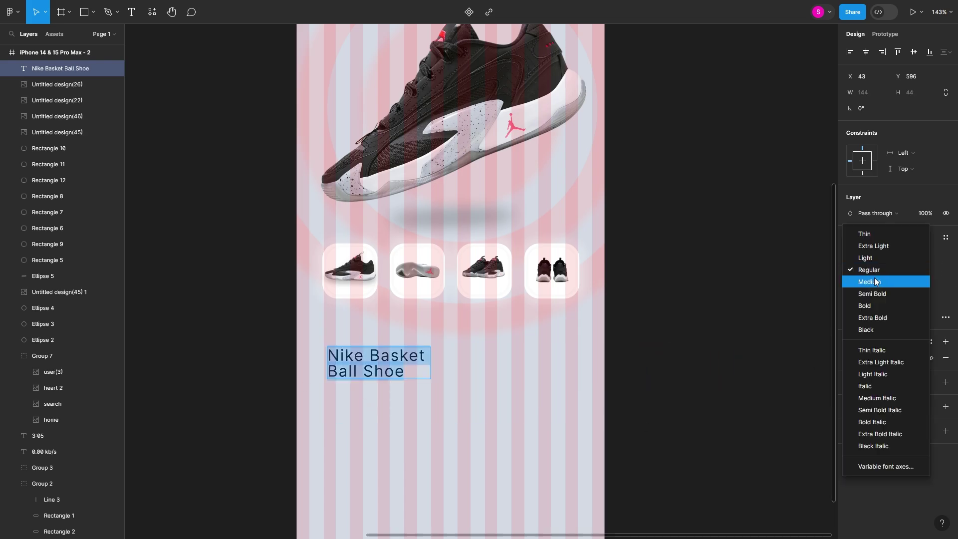
left_click(355, 366)
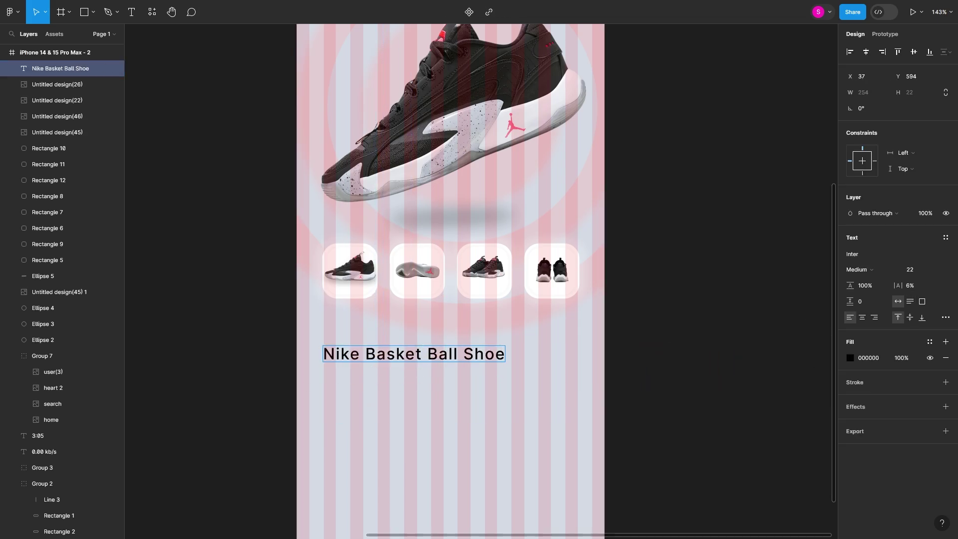
key("Escape")
Position the title and move the Rs. 11,000/- price up and to the right.
key("shift+1")
scroll(312, 385, "up", 5)
key("shift+1")
double_click(470, 363)
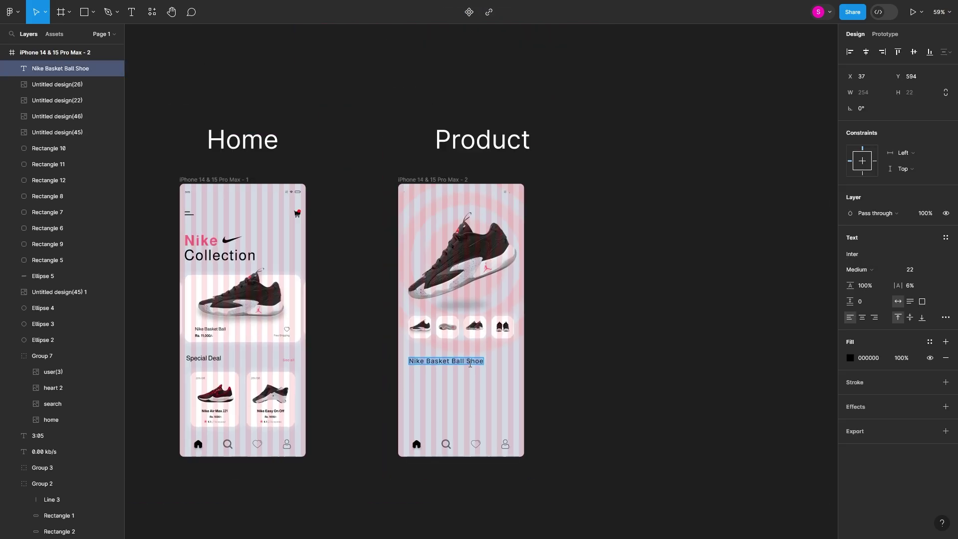
scroll(470, 364, "up", 10)
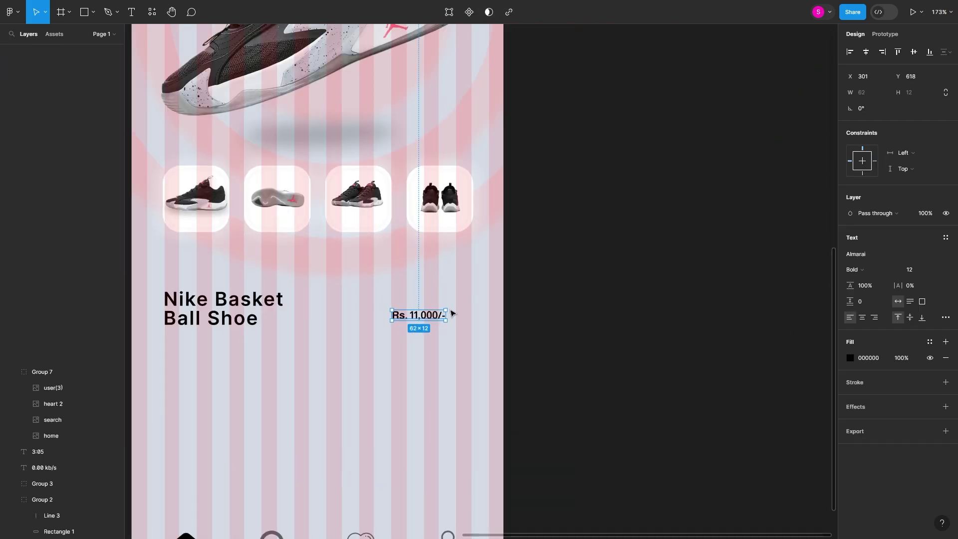
left_click_drag(443, 315, 469, 304)
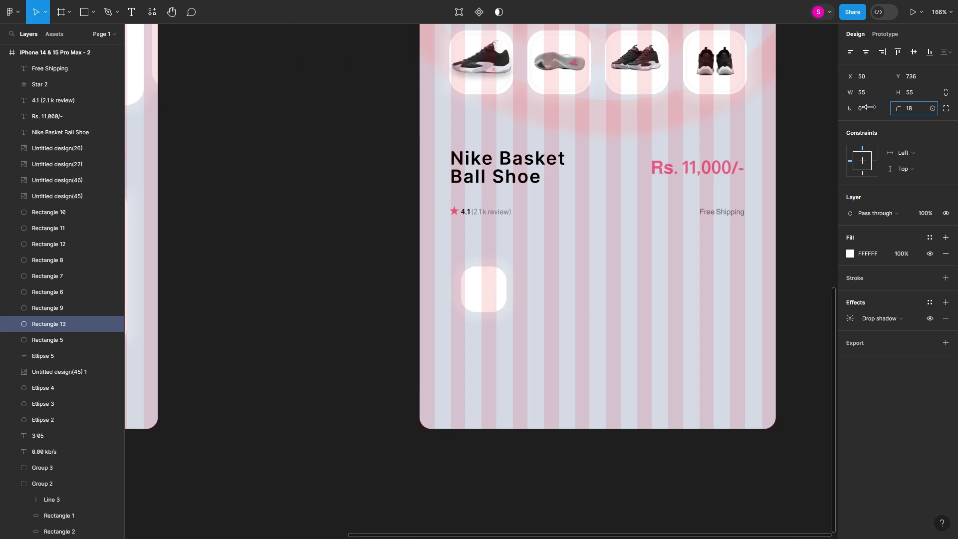
Duplicate the size tile to make a row of five size buttons.
left_click_drag(468, 292, 737, 292)
key("ctrl+d")
key("ctrl+d")
key("ctrl+d")
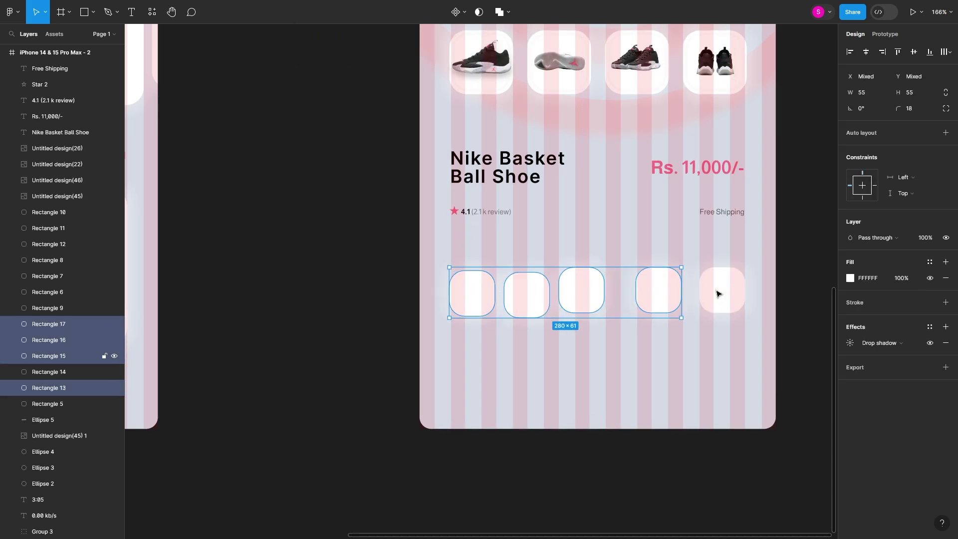
left_click(630, 338)
left_click_drag(472, 269, 473, 322)
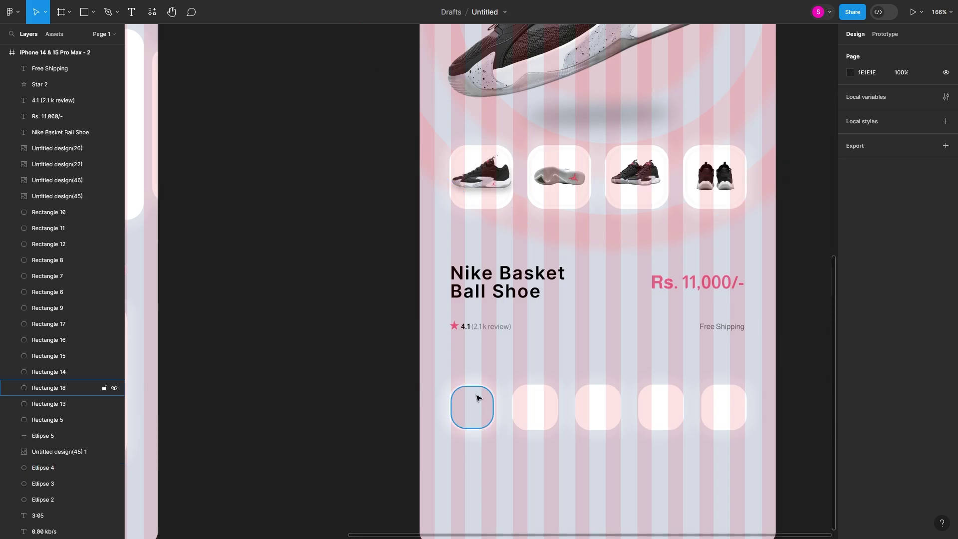
Label the size buttons with sizes 6 to 9 and arrange the size boxes.
key("t")
left_click(473, 403)
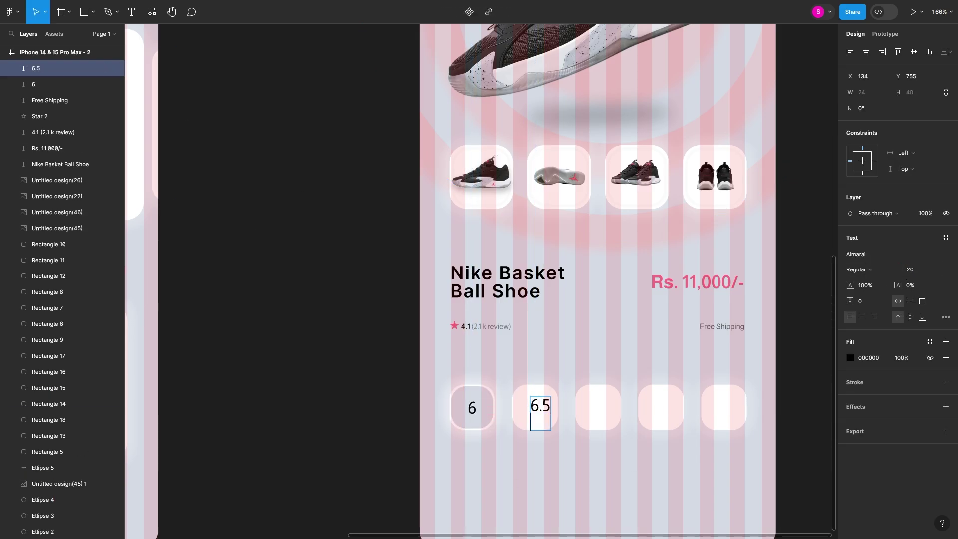
type("7")
scroll(601, 410, "right", 3)
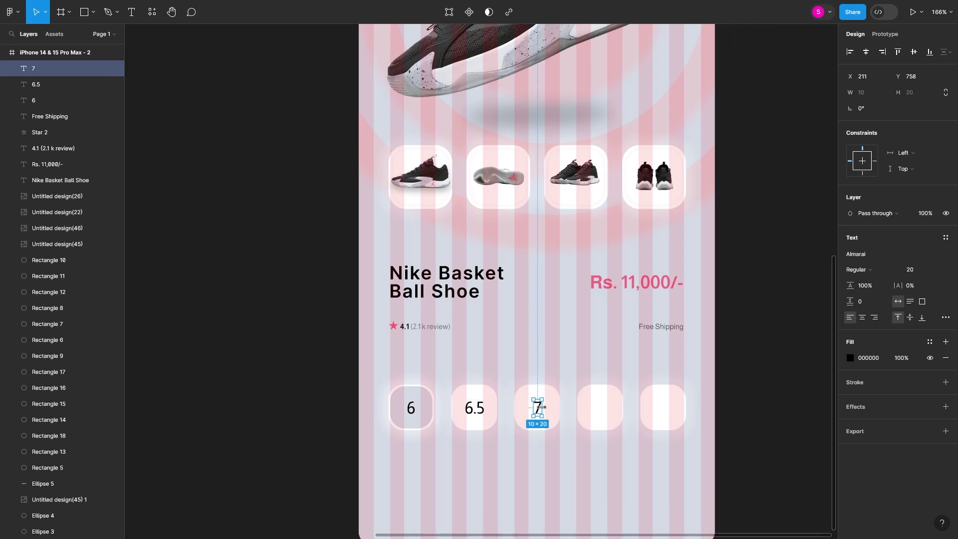
type("9")
left_click(485, 418)
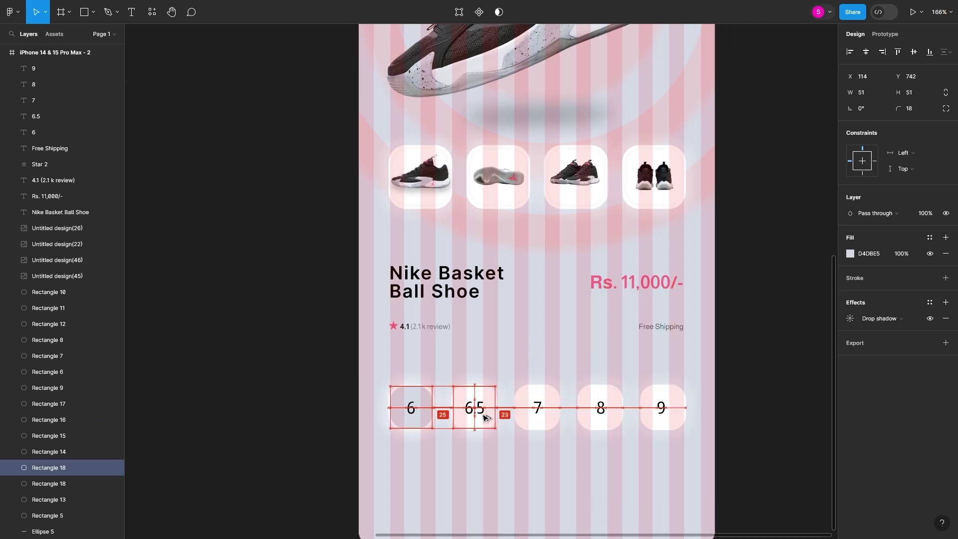
scroll(506, 467, "up", 2)
left_click_drag(552, 426, 544, 416)
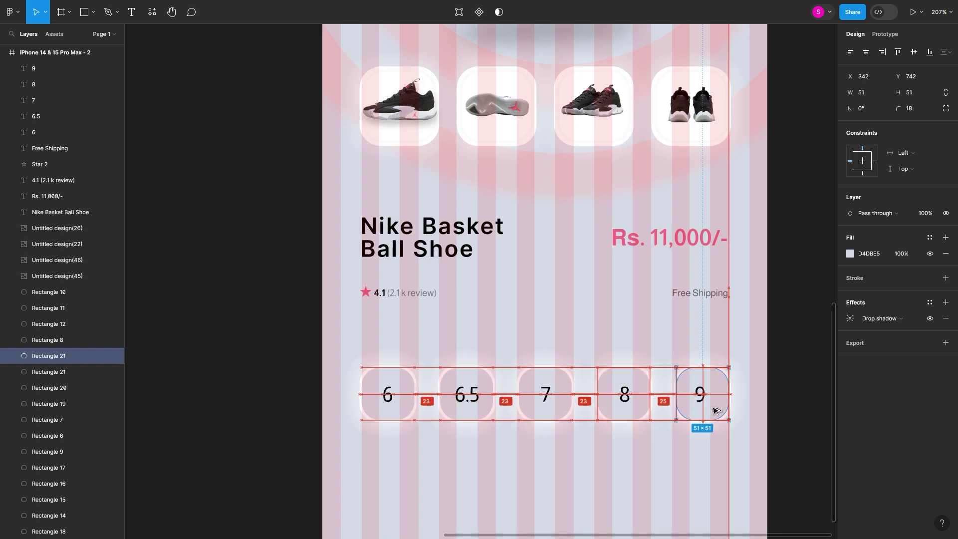
key("Escape")
scroll(646, 434, "down", 2)
scroll(498, 436, "down", 2)
scroll(143, 54, "up", 5)
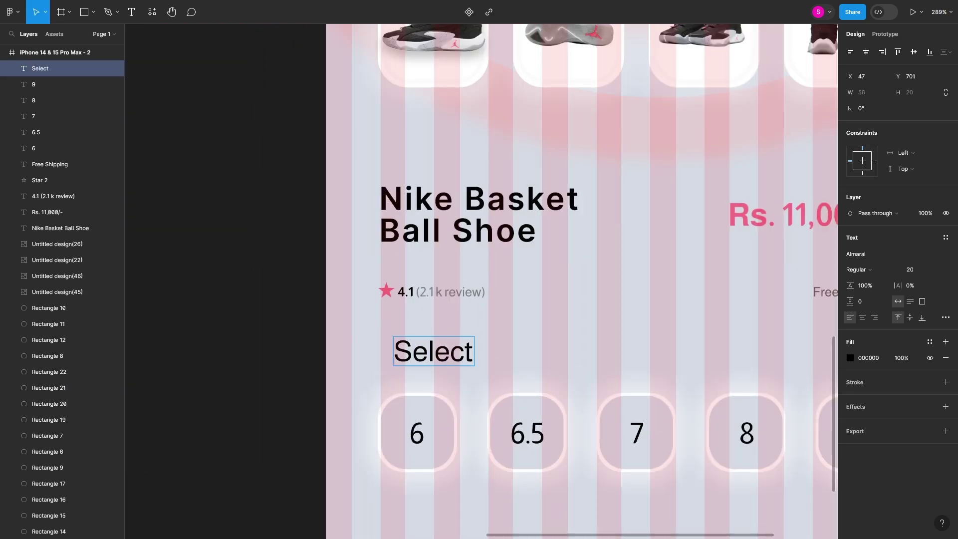
scroll(474, 354, "down", 3)
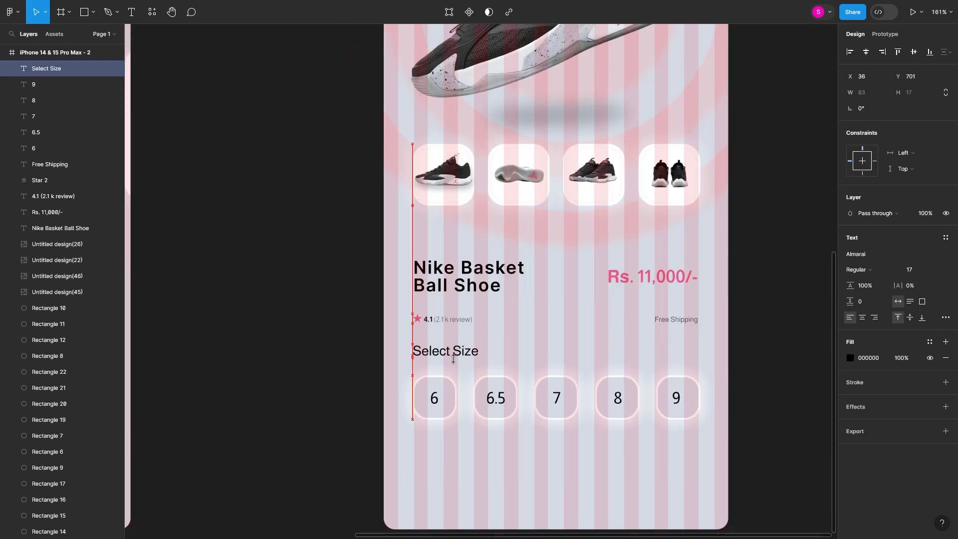
scroll(475, 483, "right", 5)
Copy text layers into Size Guide and Description labels, then paste the lorem ipsum text.
left_click_drag(451, 319, 449, 359)
type("Size Gui")
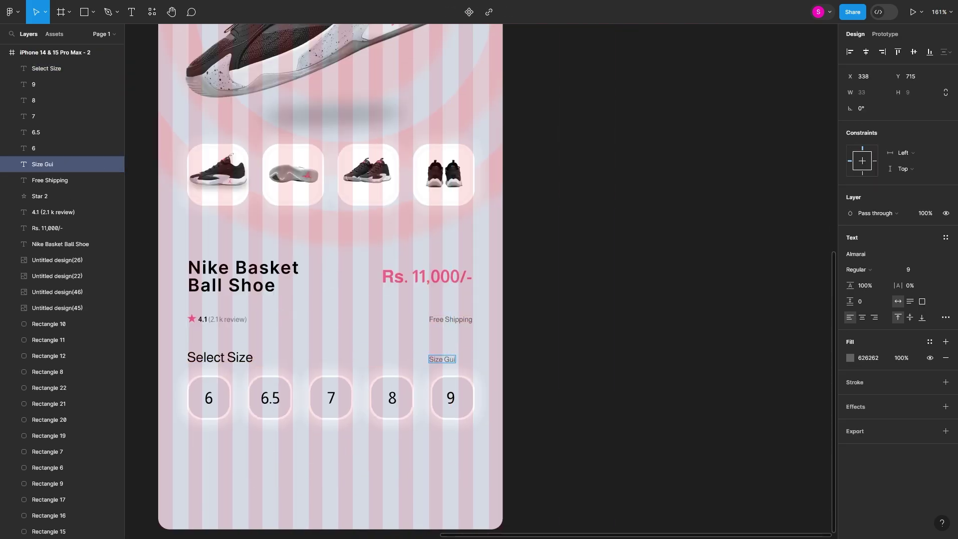
type("de")
scroll(461, 360, "up", 3)
scroll(466, 357, "down", 4)
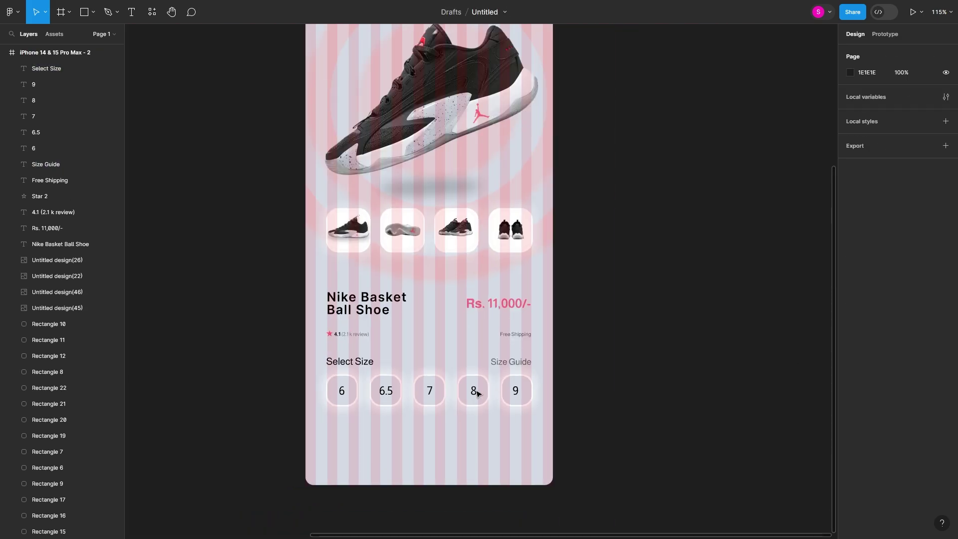
left_click_drag(405, 307, 406, 378)
scroll(406, 371, "up", 4)
key("Return")
type("S")
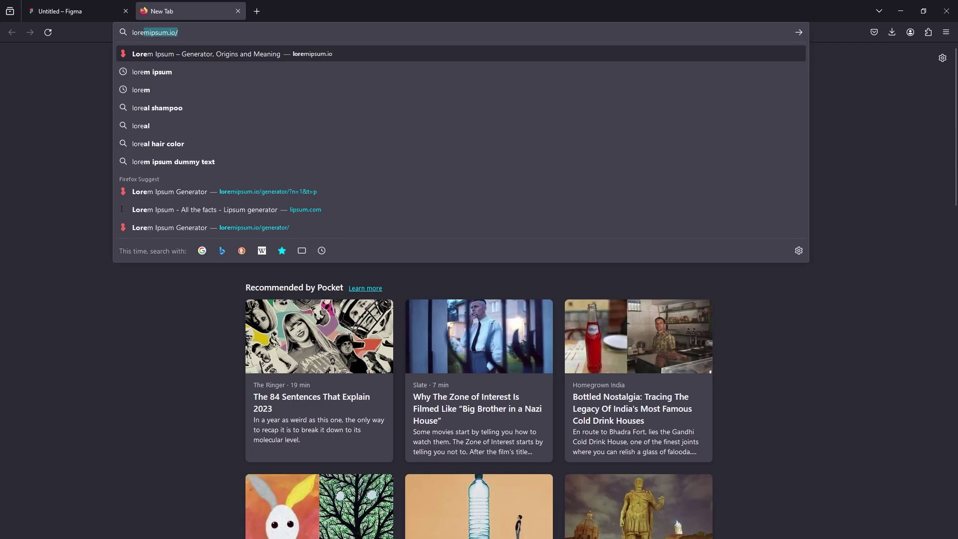
key("ctrl+v")
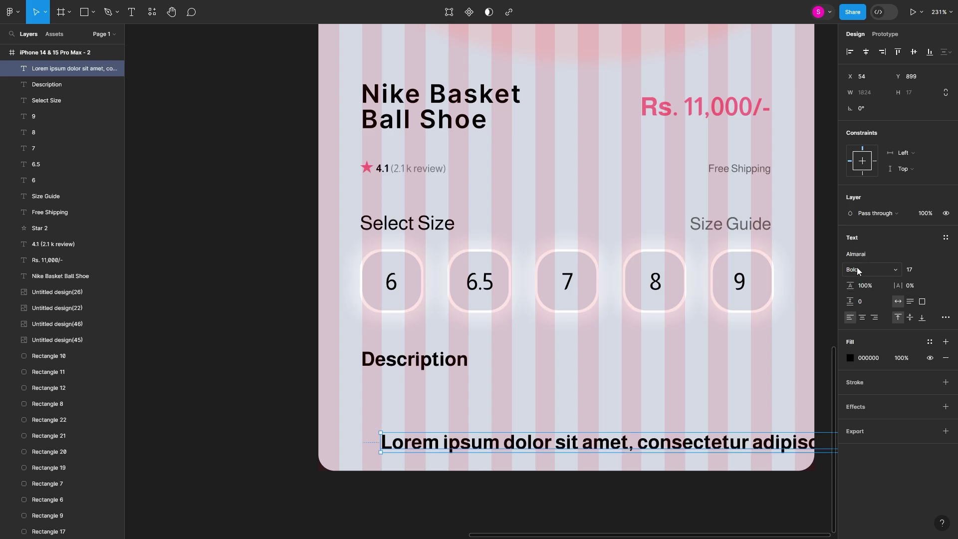
Give the lorem ipsum description a linear gradient fill so it fades out.
key("Return")
scroll(479, 279, "down", 5)
scroll(479, 279, "up", 2)
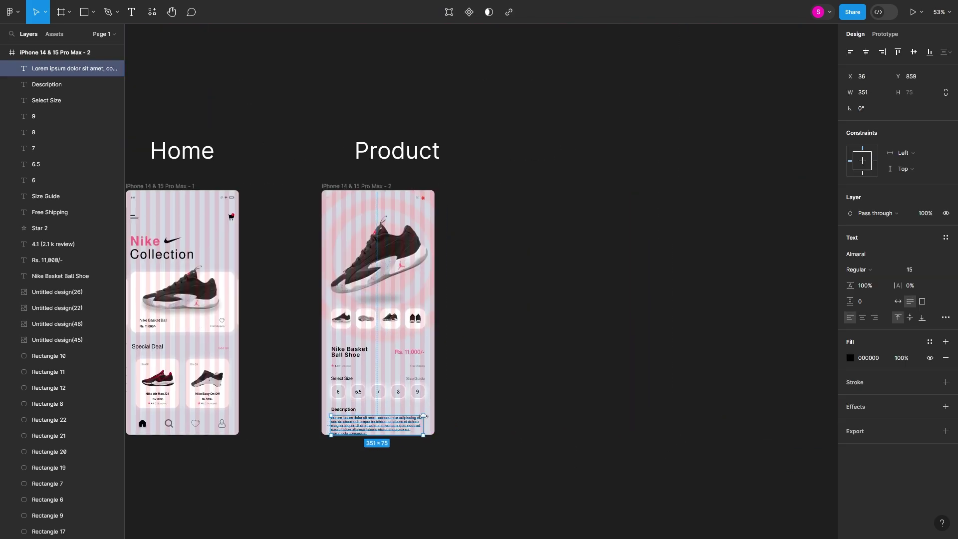
key("Escape")
left_click(282, 402)
scroll(282, 403, "up", 5)
left_click(850, 357)
left_click(744, 215)
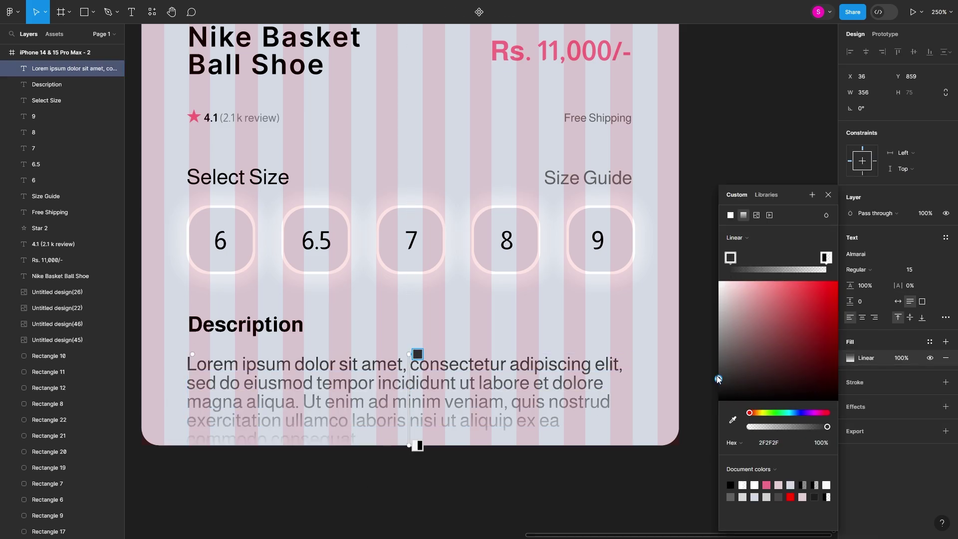
left_click(439, 392)
Draw a bar over the lower description lines and place Add To Cart text on it.
key("r")
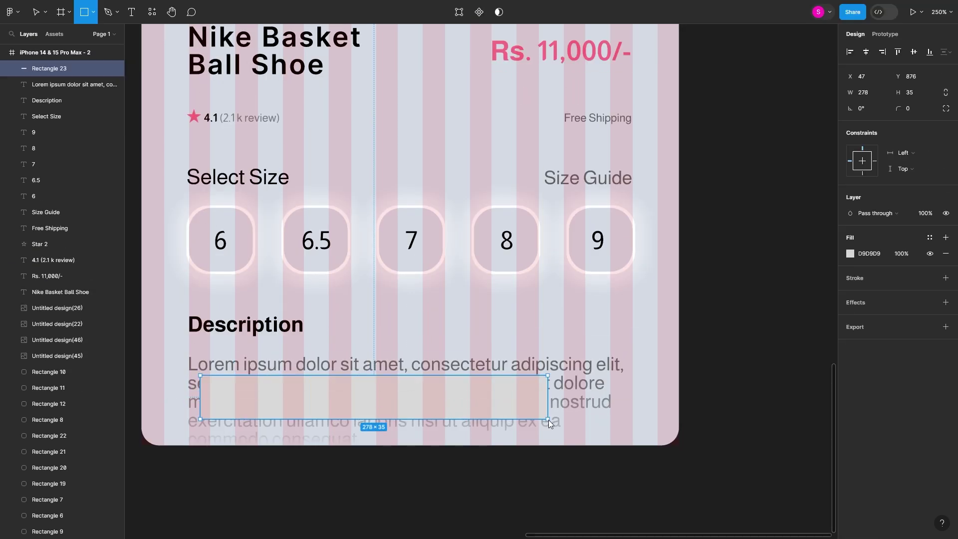
left_click_drag(229, 375, 593, 421)
key("t")
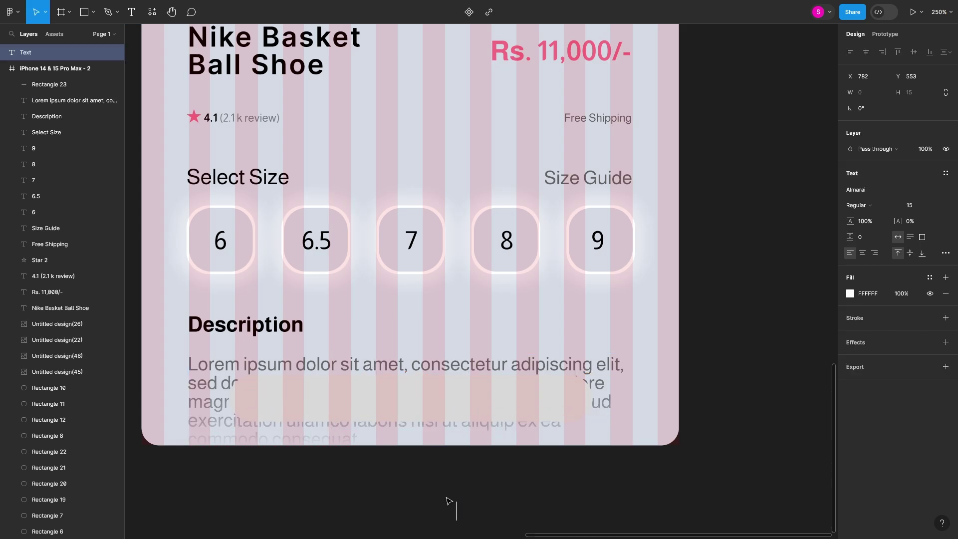
left_click(359, 303)
type("Add To Cart")
key("Escape")
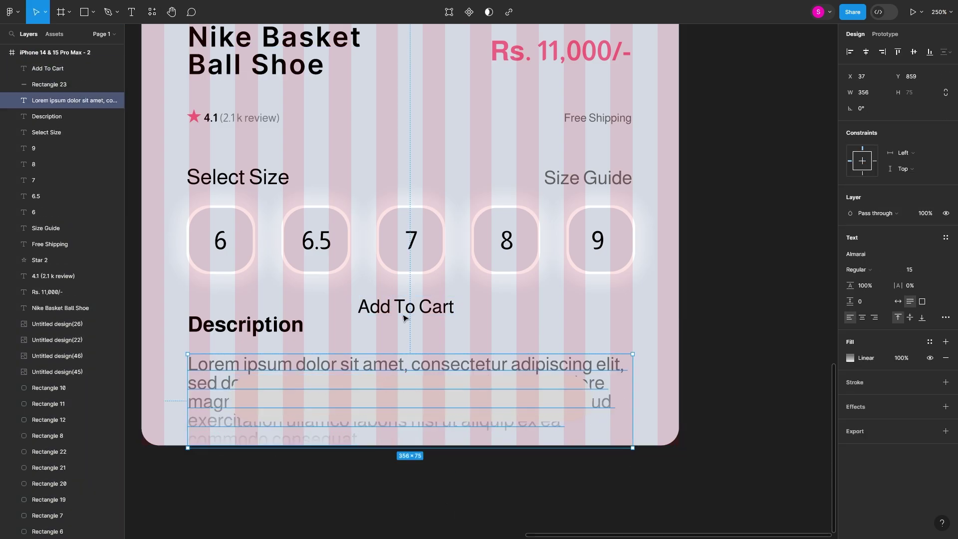
left_click_drag(407, 309, 407, 399)
Fill the button bar near-black 201F1D and add a drop shadow with blur 10.
left_click(531, 400)
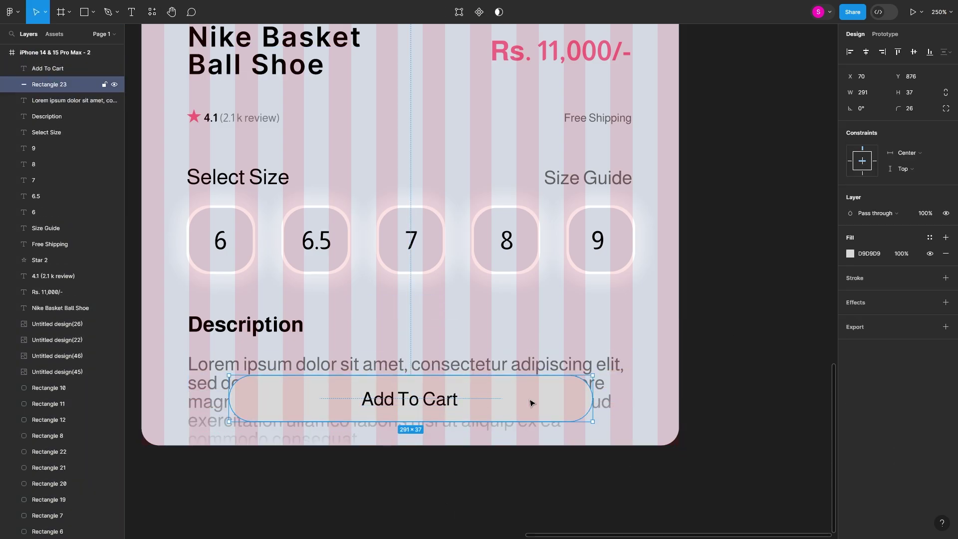
scroll(530, 400, "down", 5)
left_click(849, 254)
left_click(454, 368)
left_click(561, 398)
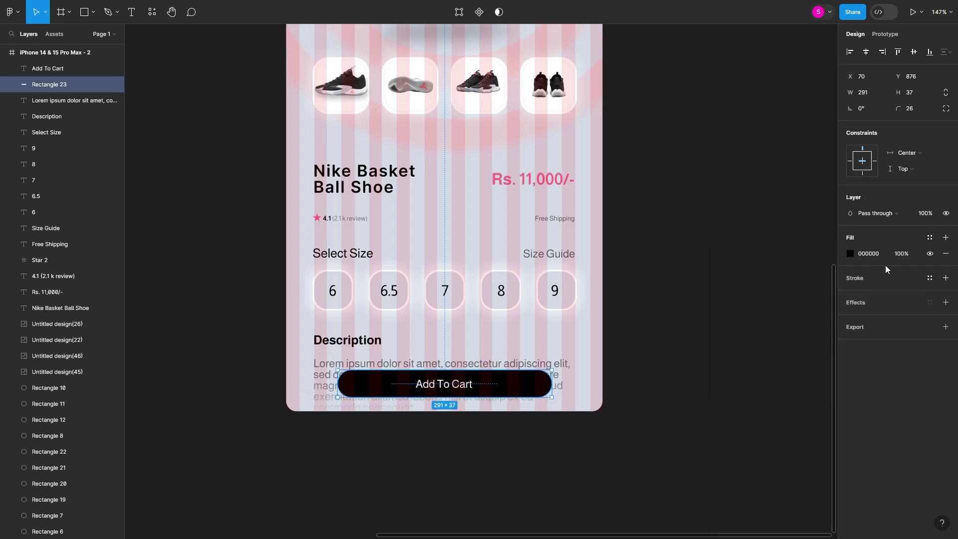
left_click(850, 253)
left_click(945, 302)
left_click(850, 318)
left_click_drag(780, 343, 796, 381)
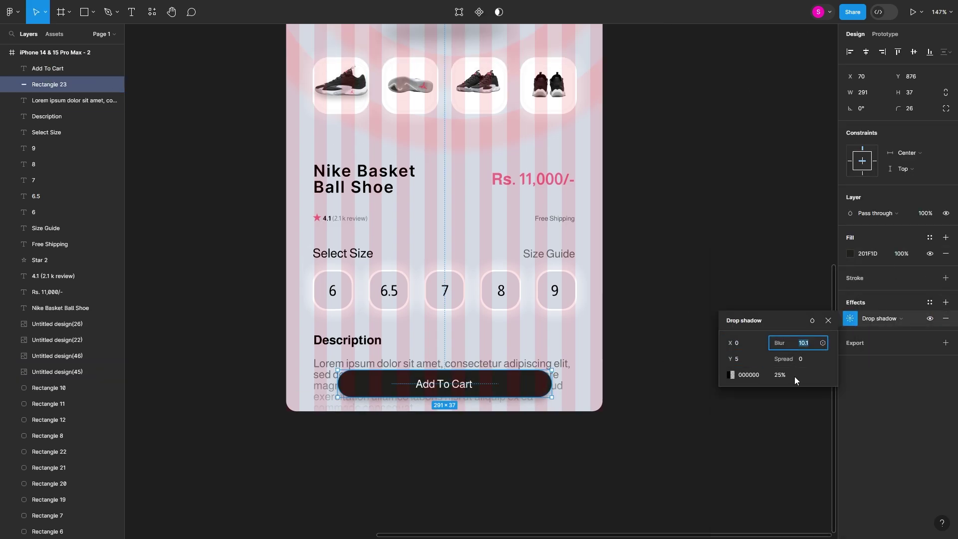
key("Escape")
Hide the phone frame's column grid and select the rings behind the shoe.
key("shift+1")
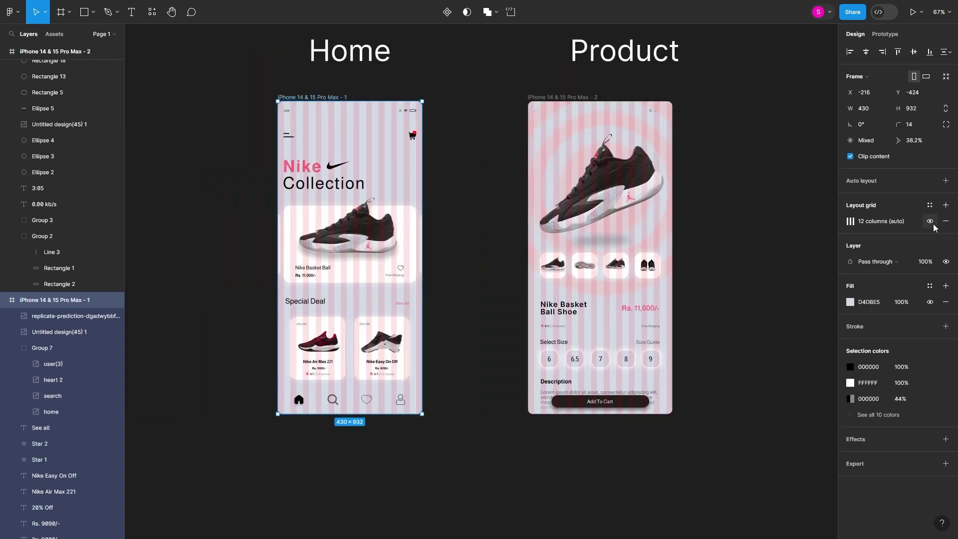
left_click(817, 227)
left_click(673, 123)
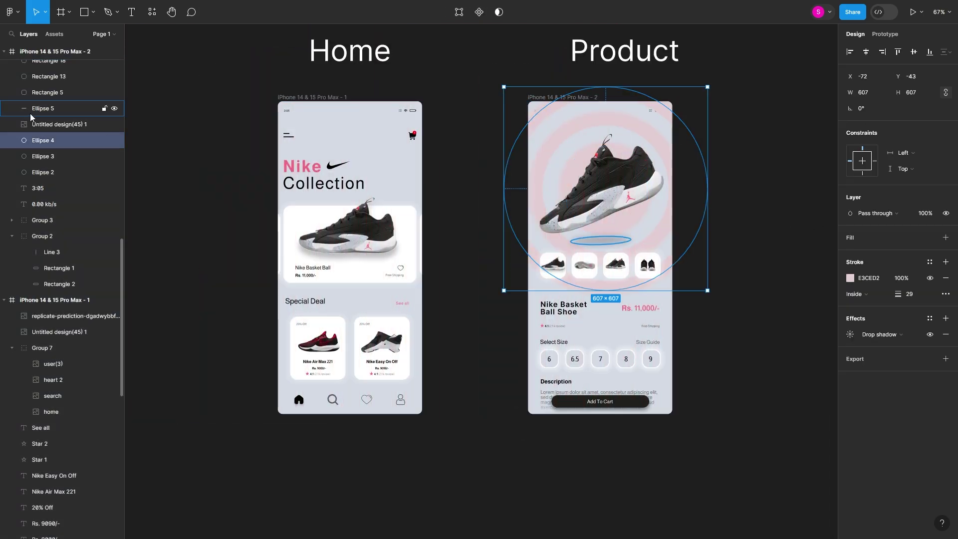
scroll(648, 112, "up", 5)
left_click(641, 91)
scroll(560, 96, "down", 3)
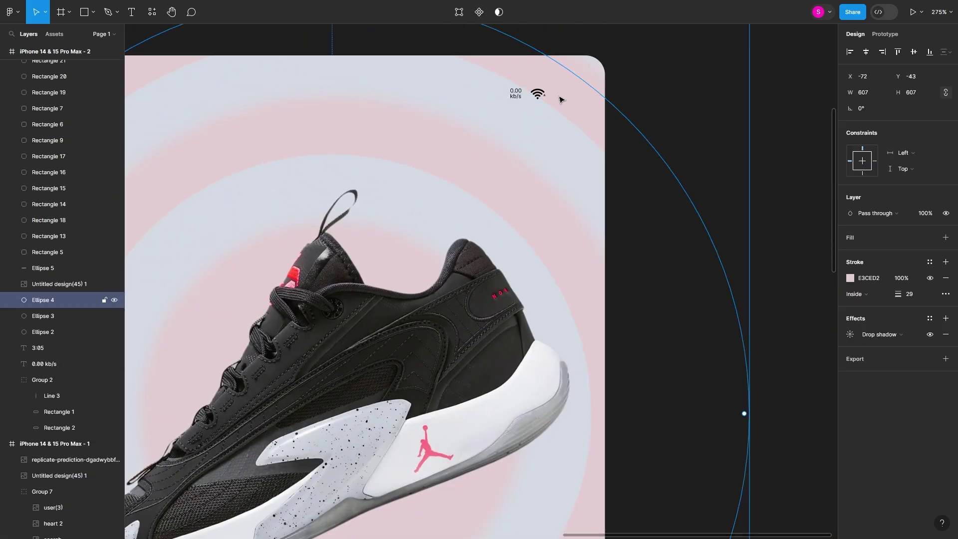
scroll(592, 122, "down", 5)
left_click(514, 351, "shift")
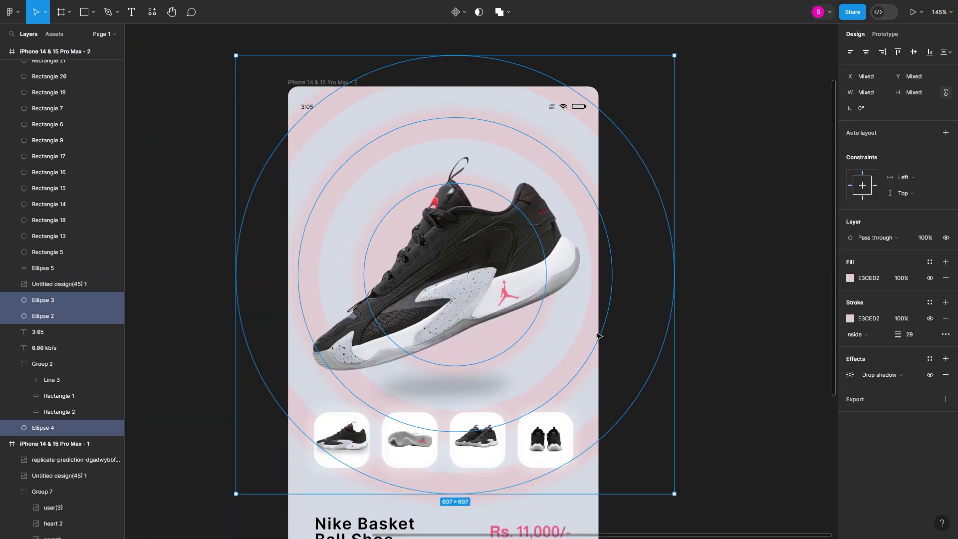
key("Escape")
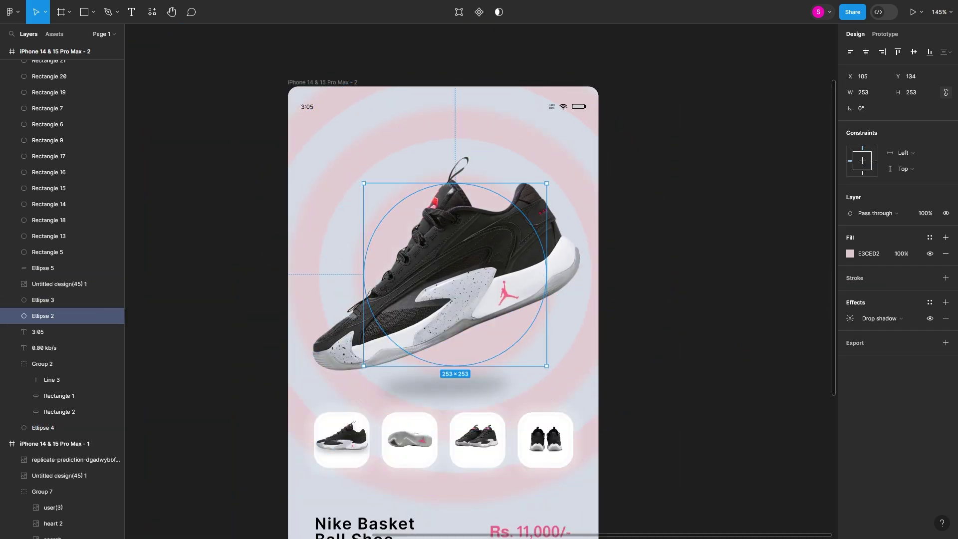
Set the rings' stroke and fill opacity to 50%.
left_click(908, 319)
type("50")
key("Return")
left_click(901, 278)
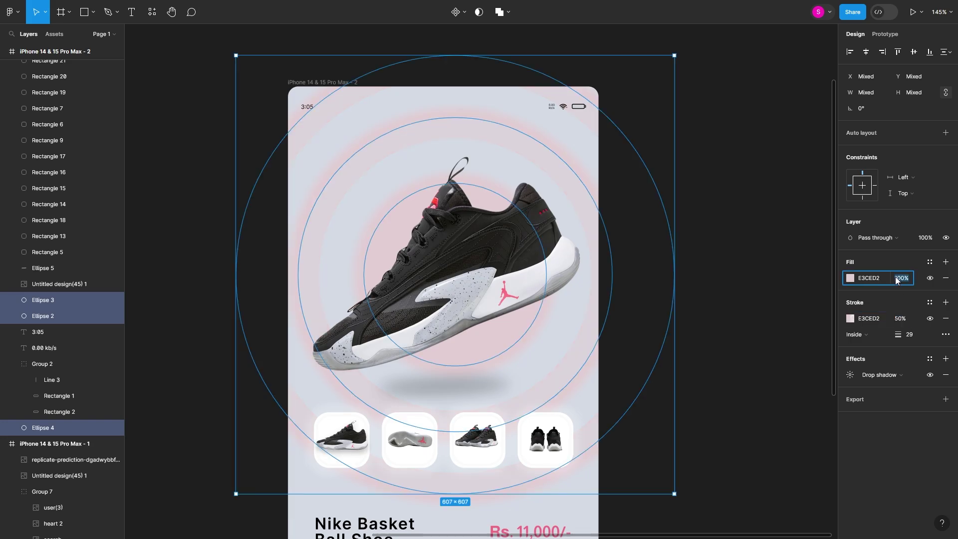
type("50")
key("Return")
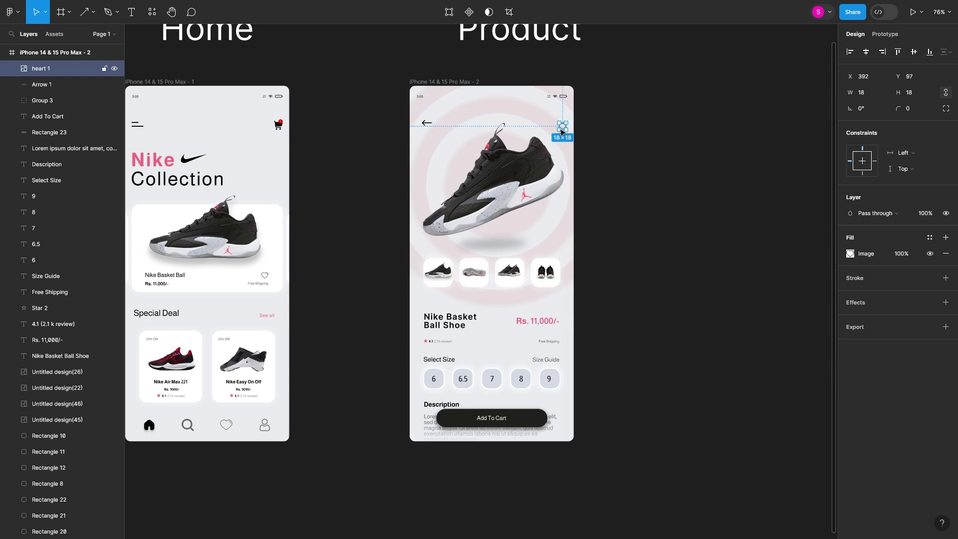
Shorten the back arrow at the top of the Product screen.
scroll(561, 131, "up", 5)
scroll(402, 140, "up", 3)
left_click(240, 100)
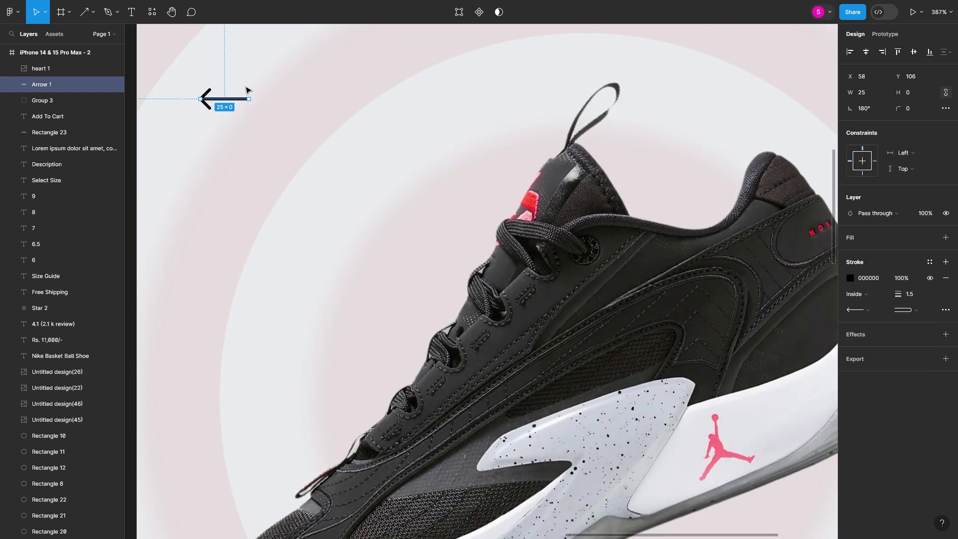
left_click_drag(248, 99, 229, 98)
scroll(349, 200, "down", 8)
scroll(453, 110, "up", 3)
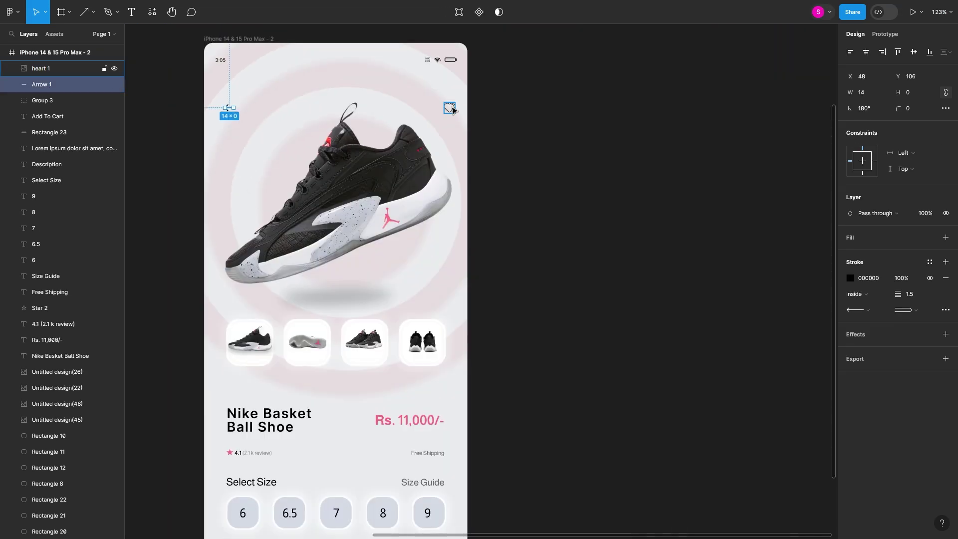
Group the back arrow with the heart icon, then clear the selection.
right_click(287, 97)
left_click(300, 186)
left_click(590, 135)
scroll(499, 150, "down", 3)
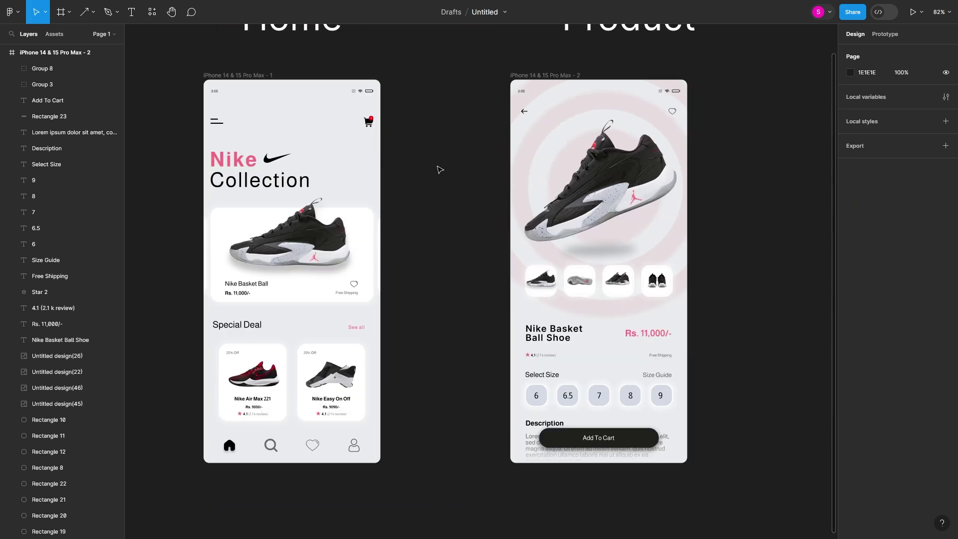
scroll(431, 224, "down", 1)
Check the Nike Collection heading group, zoom to fit, and select both Home and Product titles.
left_click(242, 144)
scroll(242, 145, "up", 3)
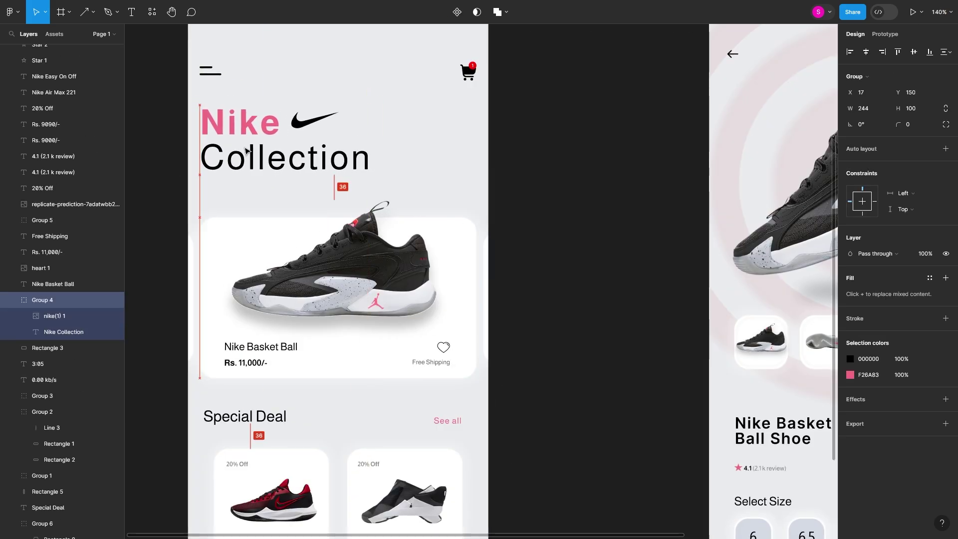
left_click(591, 150)
key("shift+1")
scroll(236, 50, "up", 2)
left_click_drag(713, 62, 172, 75)
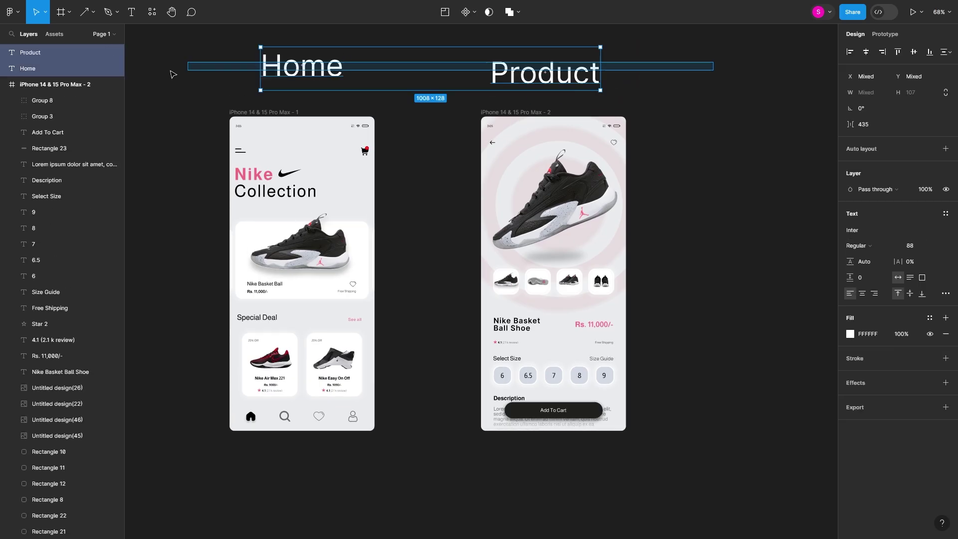